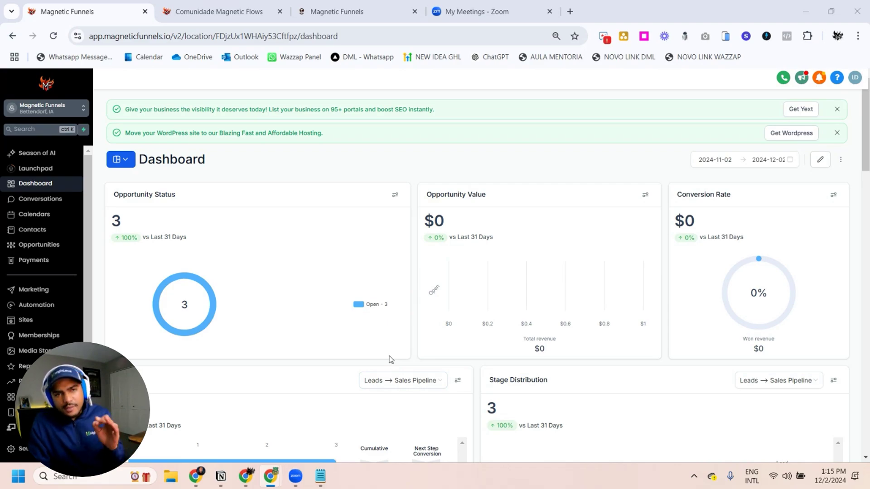
- Open the My Profile settings and review the personal data, email two-way sync, signature and calendar sections
left_click(18, 448)
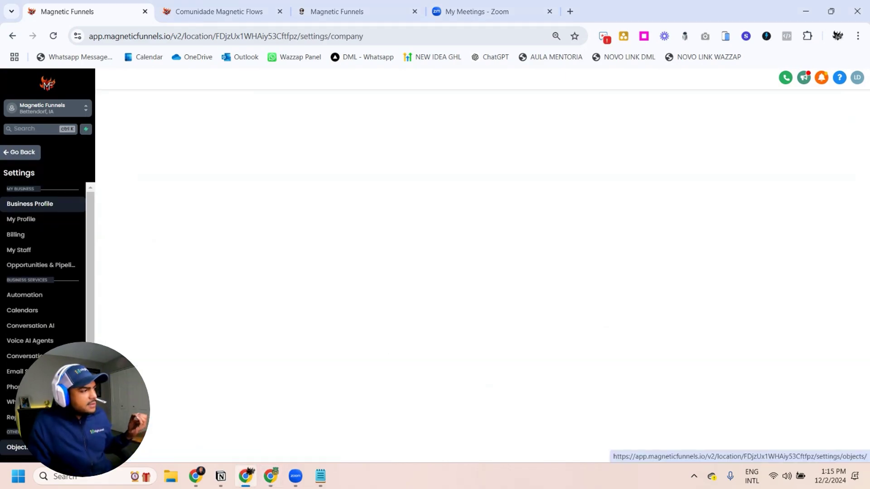
left_click(28, 224)
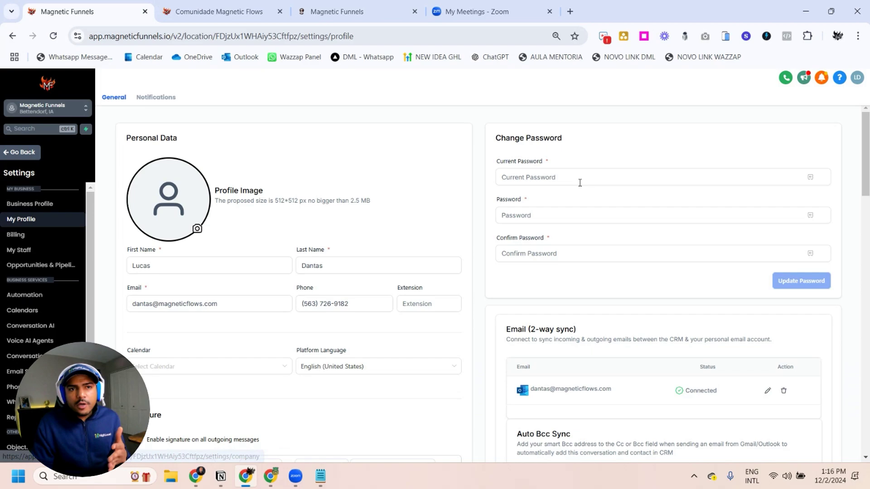
left_click(857, 77)
mouse_move(768, 128)
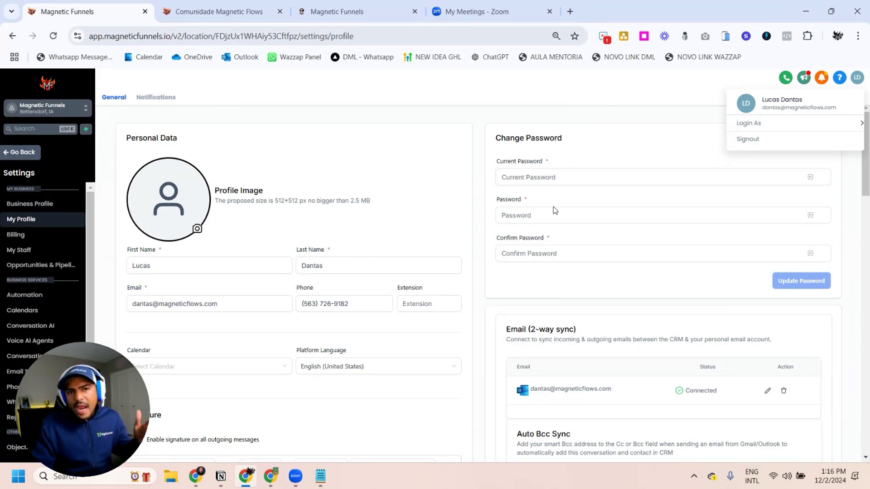
left_click(24, 243)
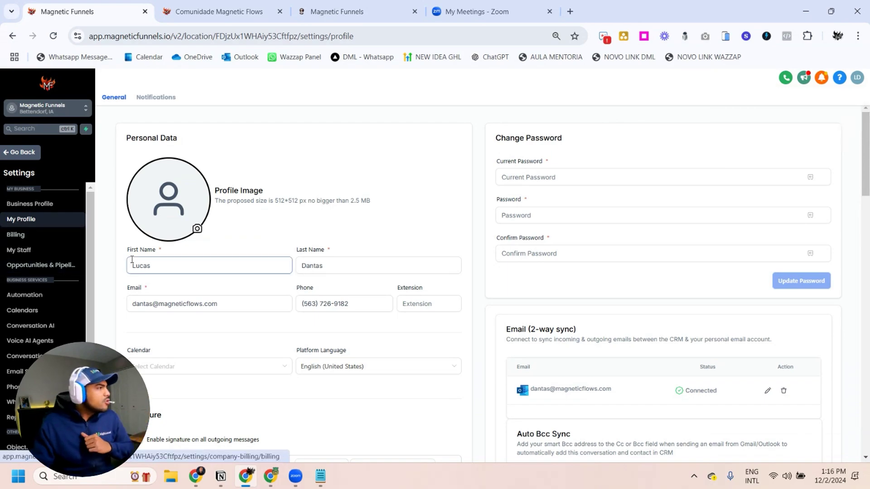
scroll(623, 266, "down", 1)
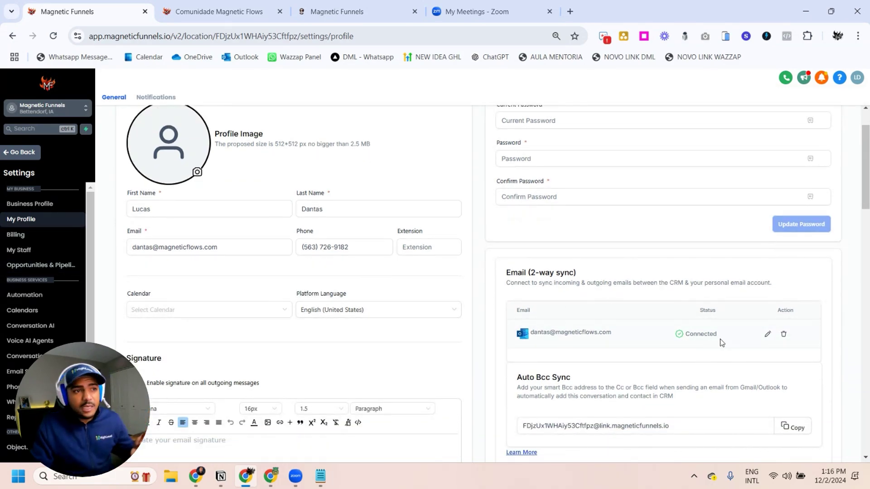
scroll(597, 273, "down", 2)
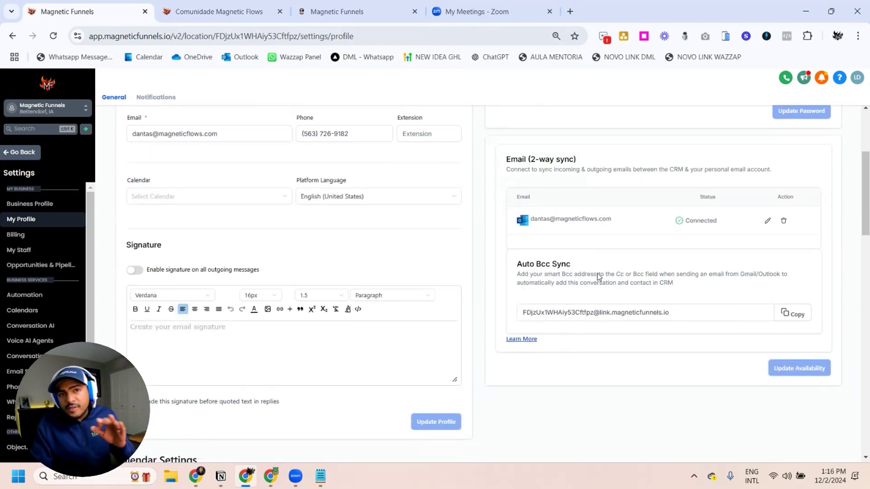
scroll(592, 266, "down", 5)
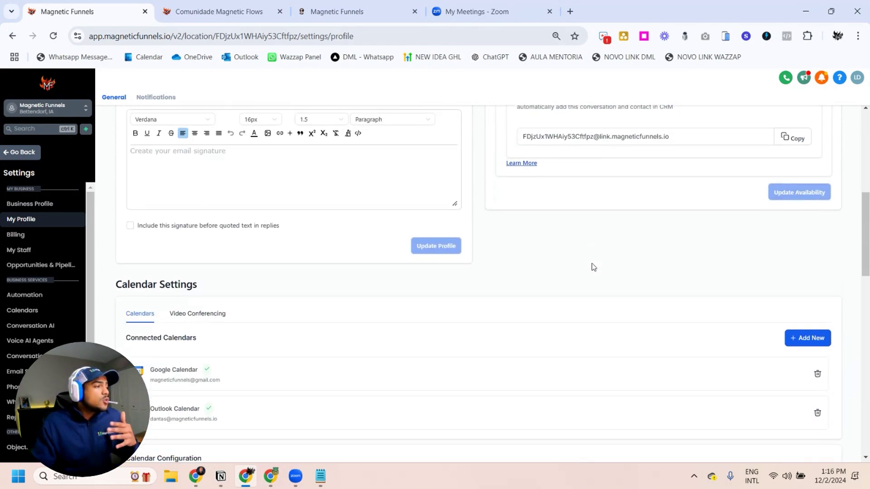
- Review the connected calendars, the video conferencing account and the integrations available to add in Calendar Settings
left_click(198, 206)
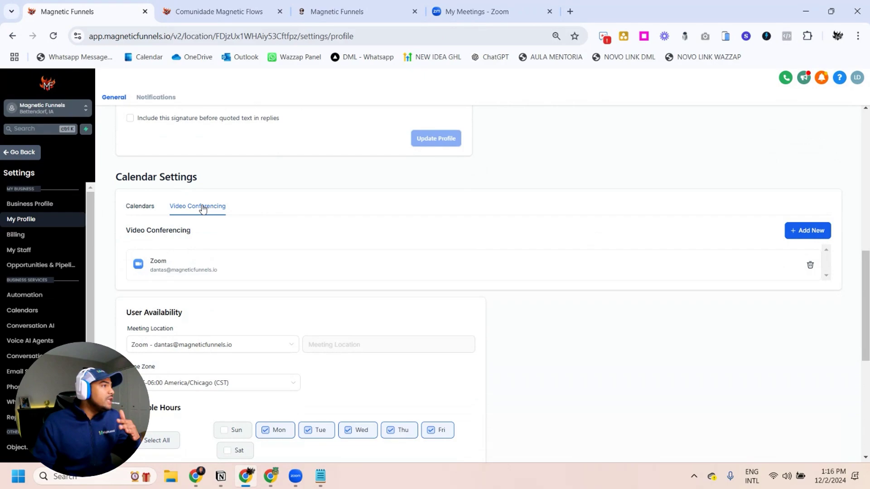
left_click(137, 207)
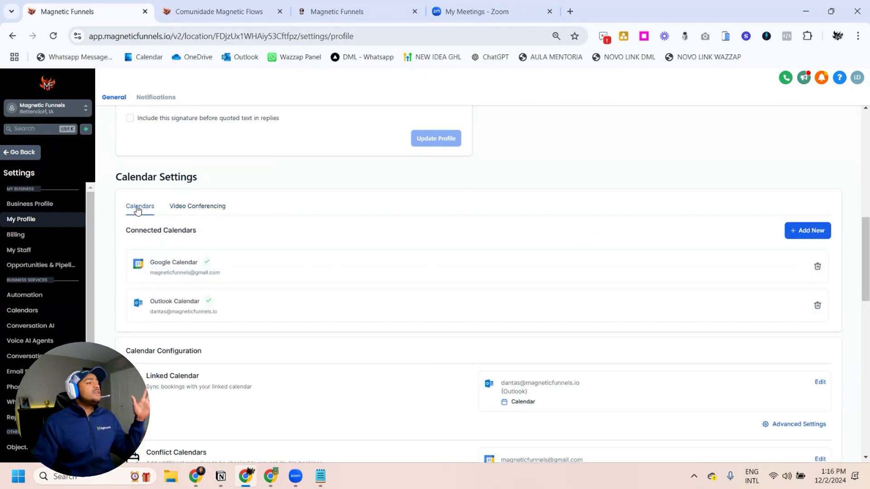
left_click(210, 211)
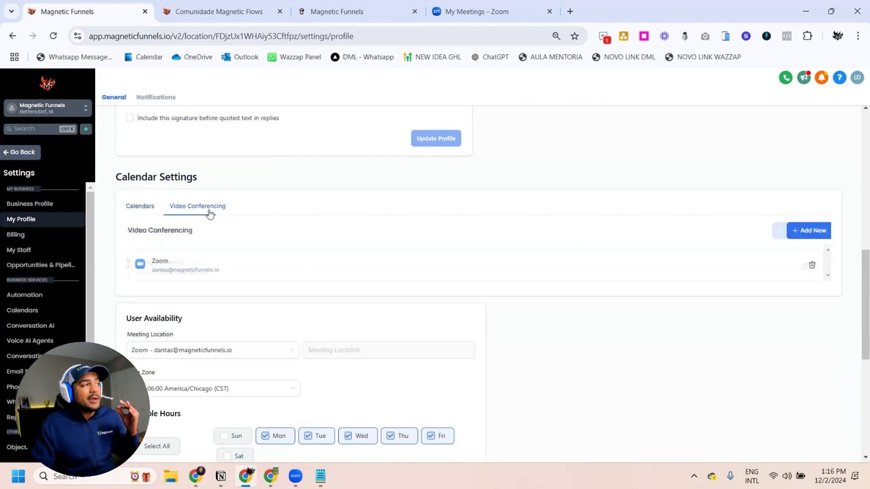
left_click(818, 238)
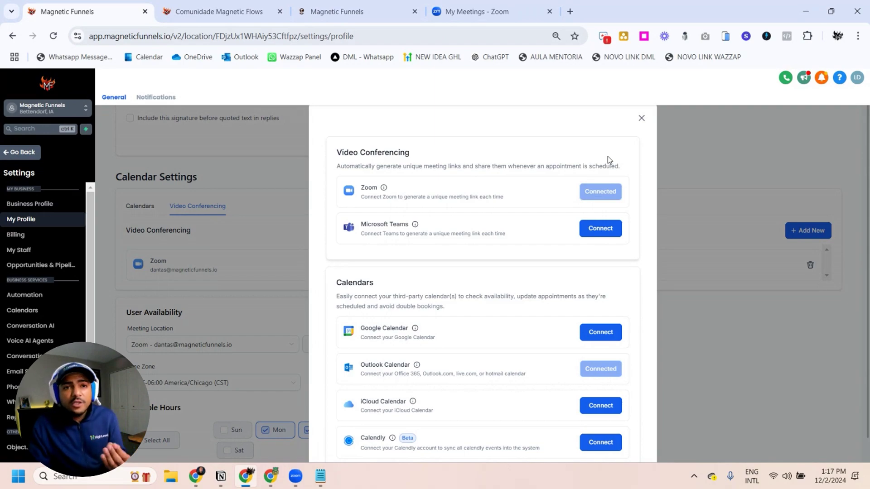
left_click(641, 118)
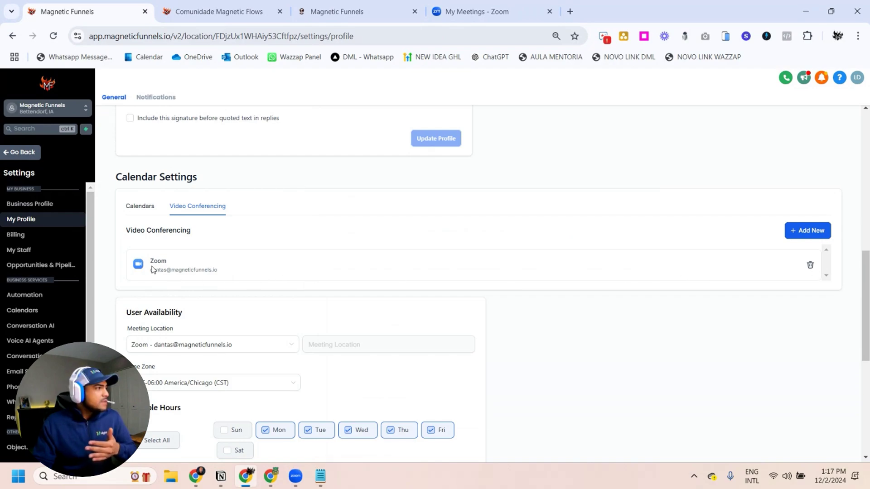
- Review the User Availability settings, including the meeting location options, time zone and available hours for each weekday
scroll(531, 271, "down", 3)
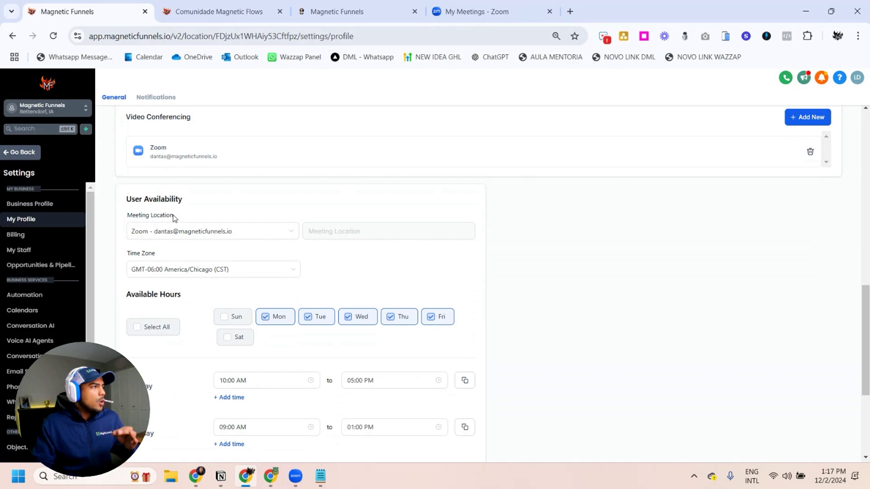
left_click(271, 234)
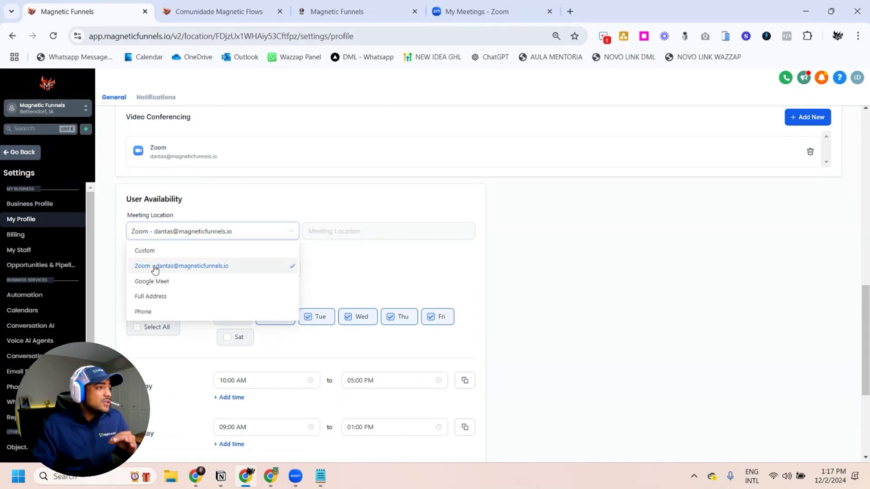
left_click(384, 264)
scroll(194, 219, "down", 3)
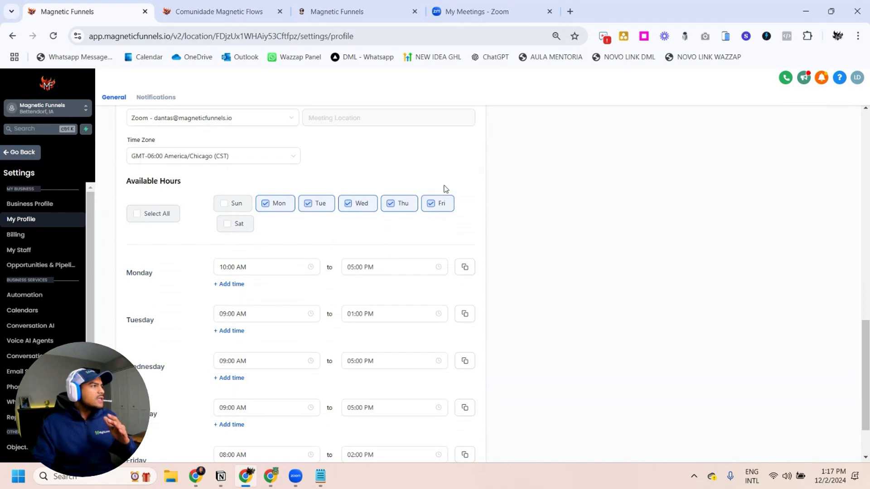
scroll(440, 254, "down", 2)
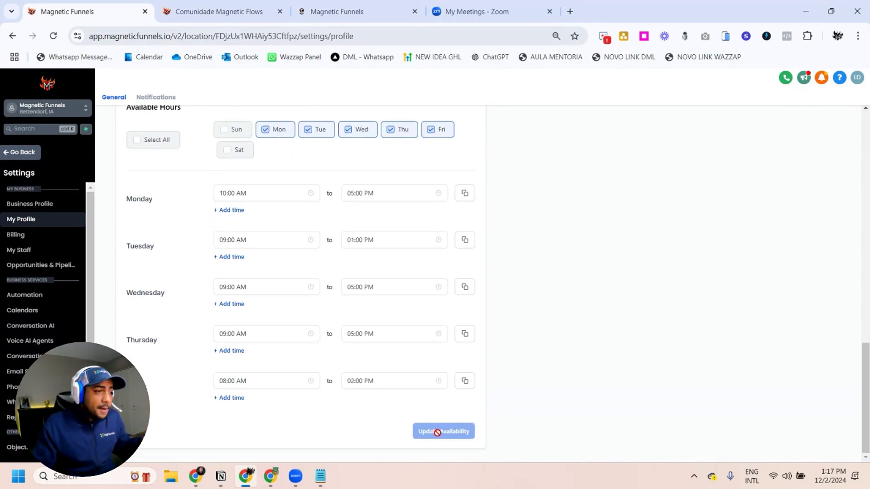
scroll(382, 280, "up", 1)
scroll(390, 281, "up", 3)
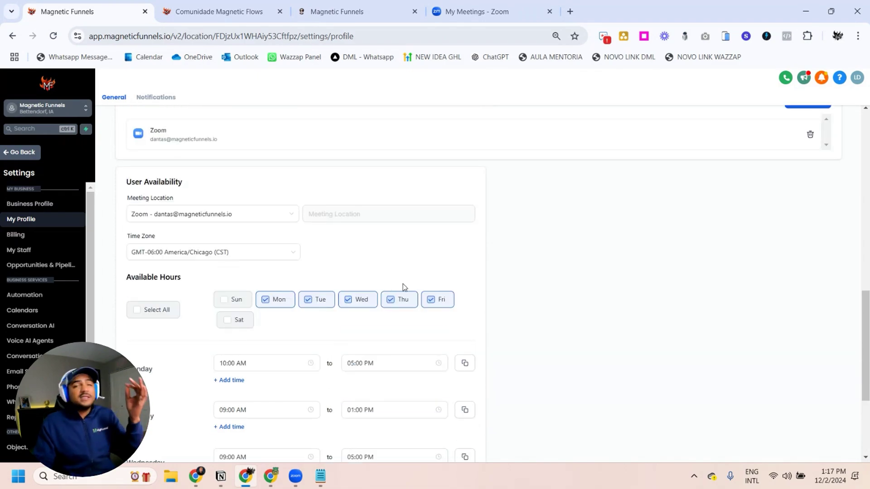
scroll(394, 282, "up", 3)
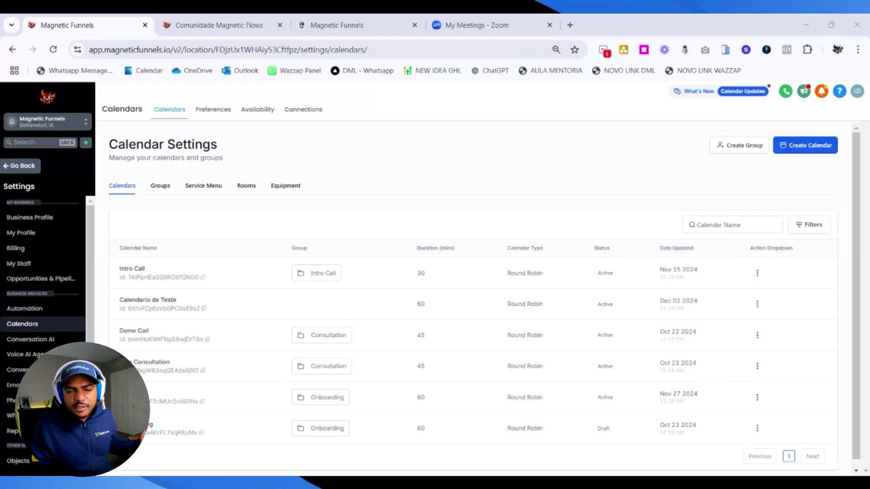
- Start a new Round Robin calendar named Test Calendar and assign the listed team member to it
left_click(809, 152)
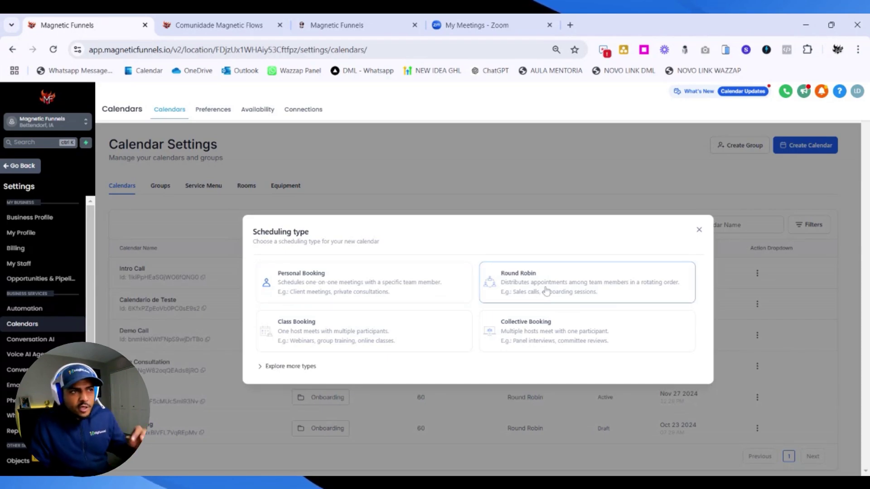
left_click(546, 291)
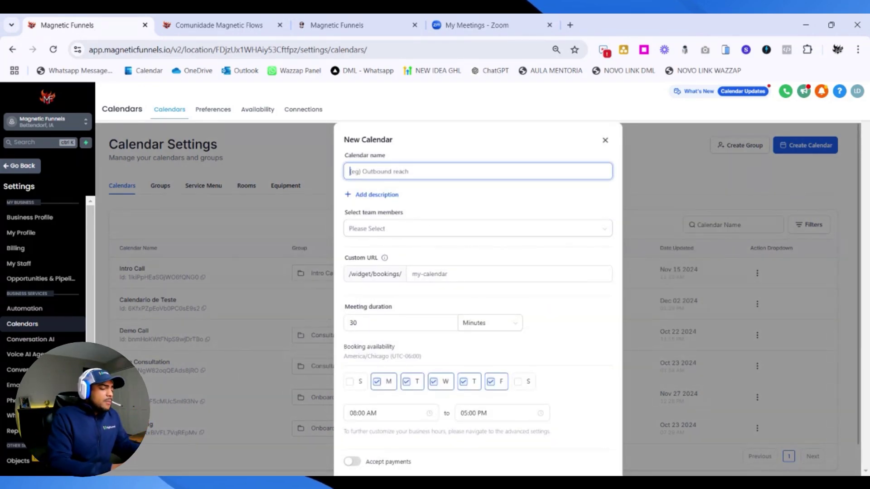
type("Test Calendar")
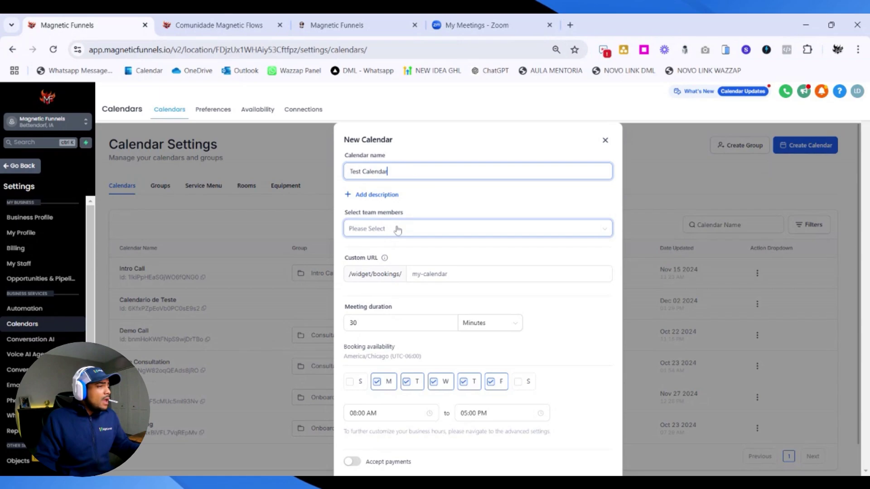
left_click(424, 230)
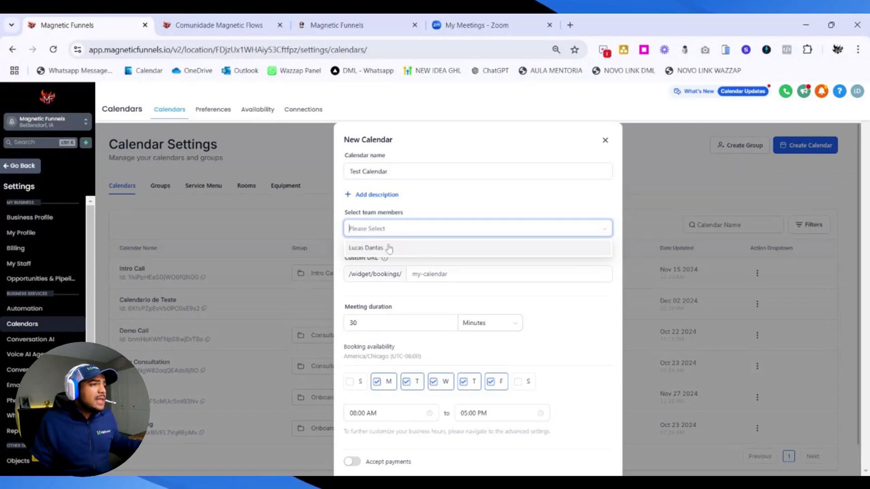
left_click(388, 248)
left_click(433, 222)
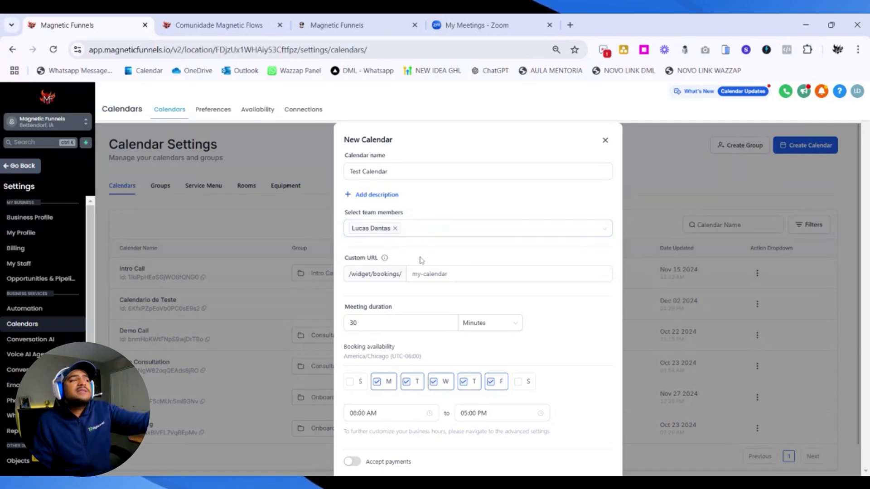
- Set the custom URL to calendar, the team member's first name and highlevel, joined by hyphens, and the meeting duration to 60 minutes
left_click(413, 274)
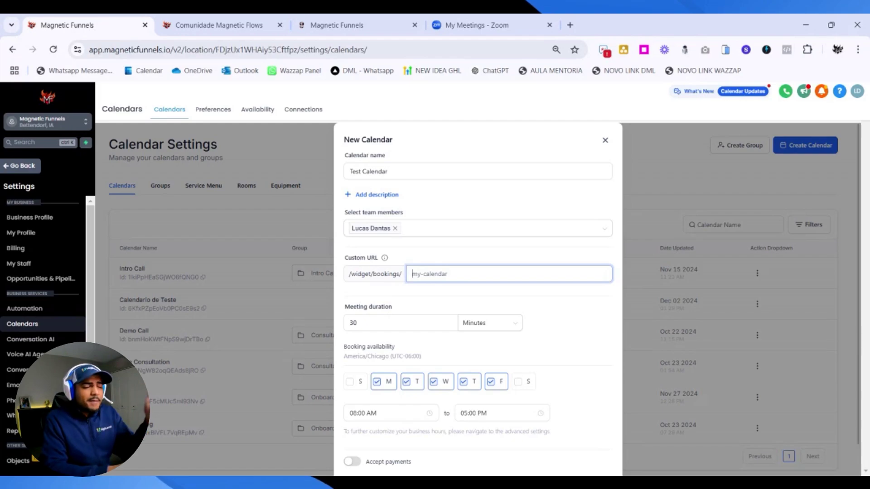
type("calendar-lucas-highlevel")
scroll(452, 313, "down", 1)
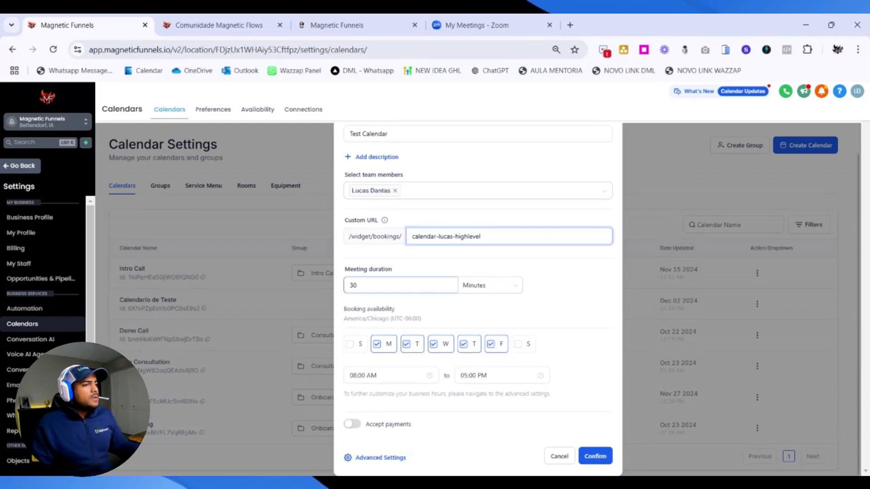
key("Tab")
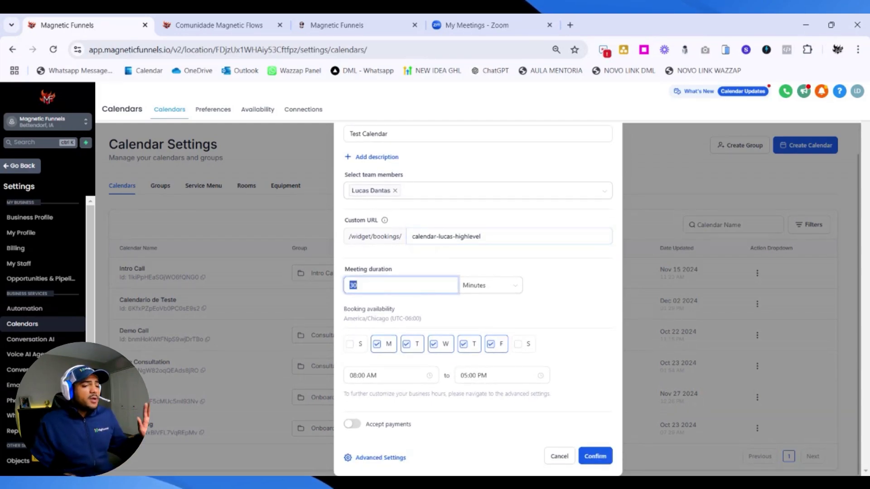
type("60")
left_click(451, 314)
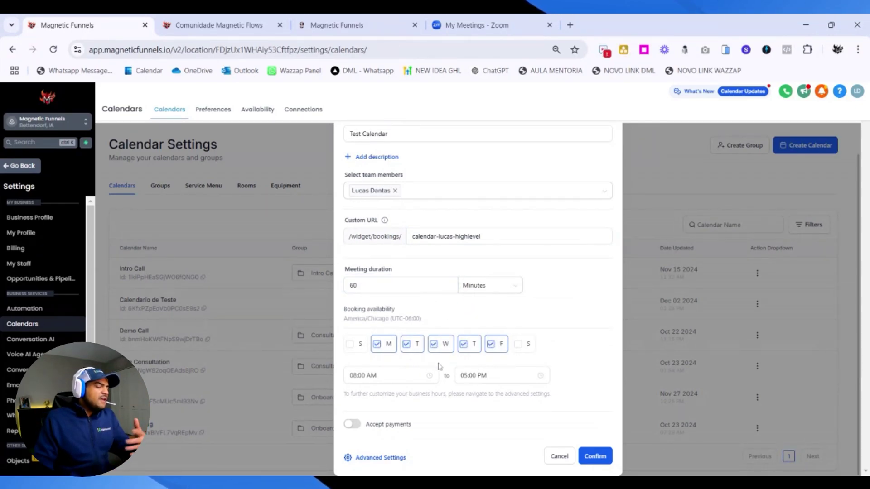
- Create the calendar with Accept payments left off, and open Test Calendar for editing
left_click(352, 425)
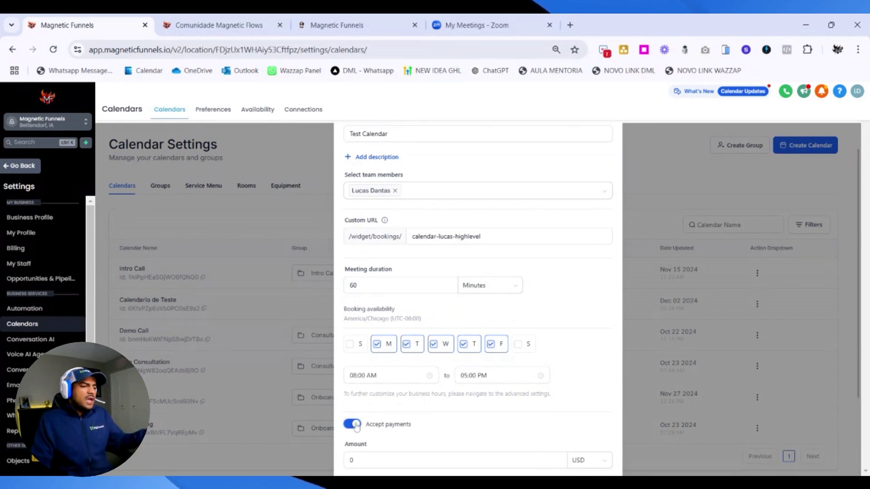
left_click(353, 425)
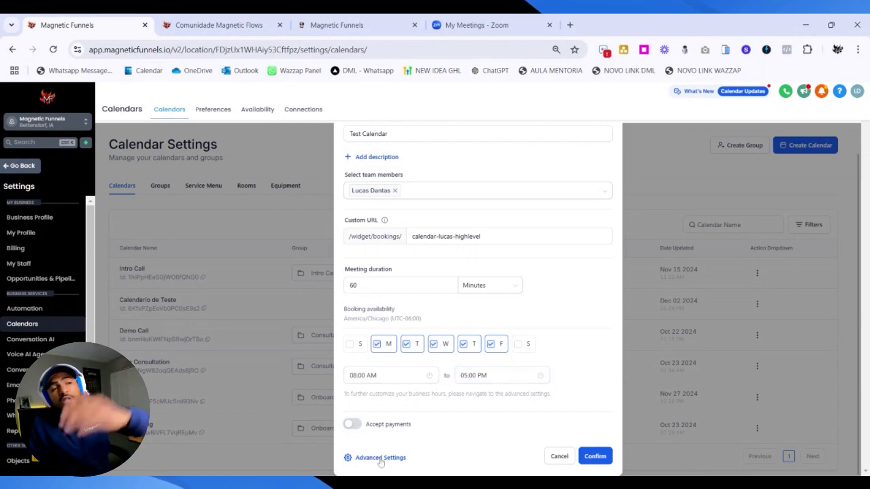
left_click(596, 456)
left_click(509, 378)
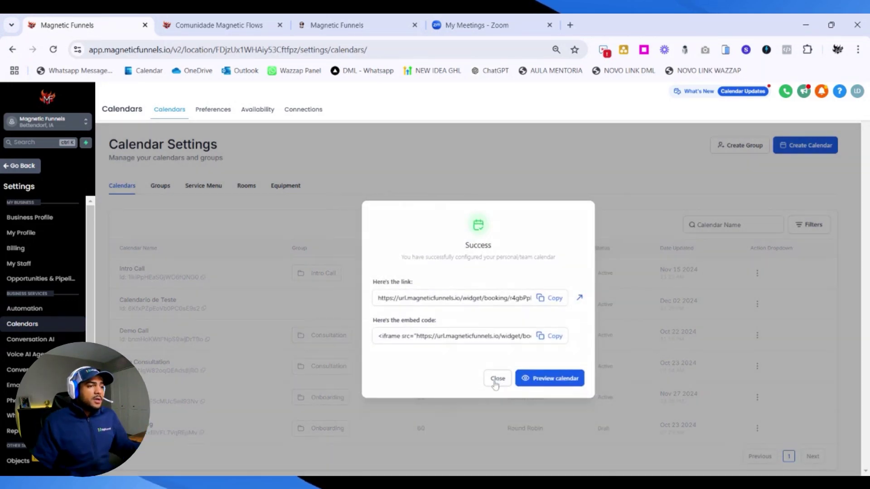
key("Return")
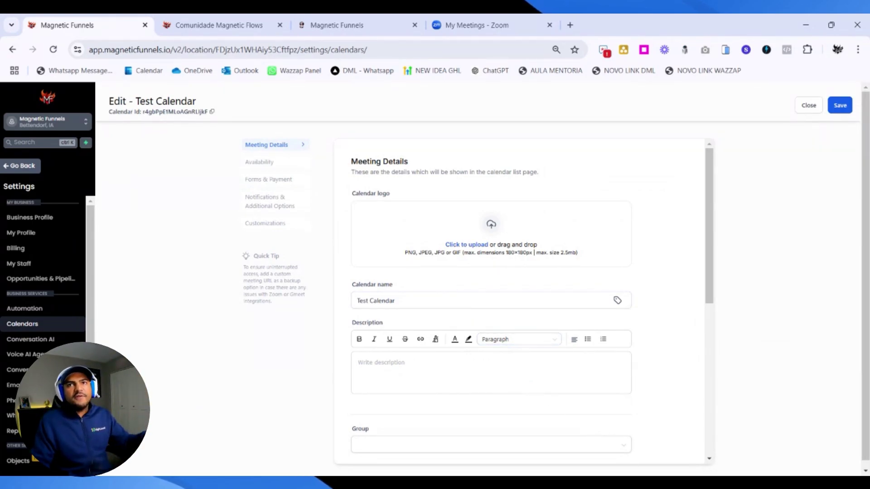
- Review Test Calendar's Meeting Details, from its name, description and custom URL to appointment distribution, team member priority and location
scroll(491, 225, "down", 2)
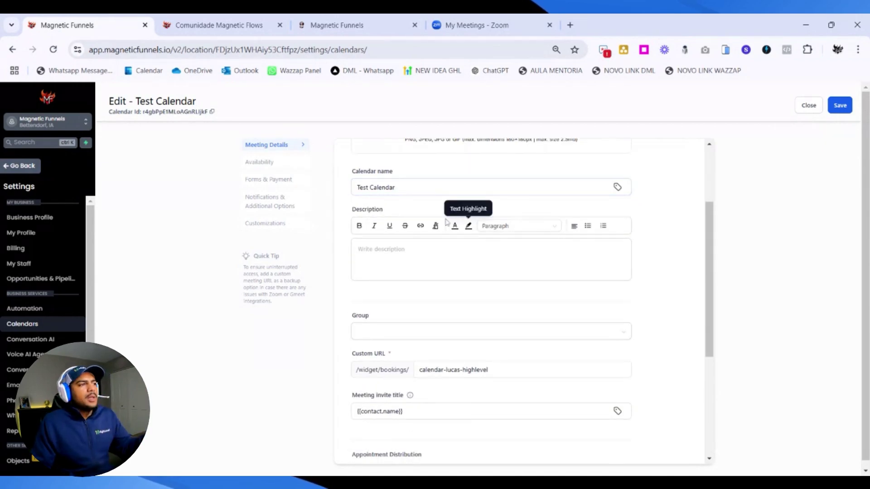
scroll(431, 245, "up", 2)
left_click(417, 299)
scroll(450, 317, "down", 2)
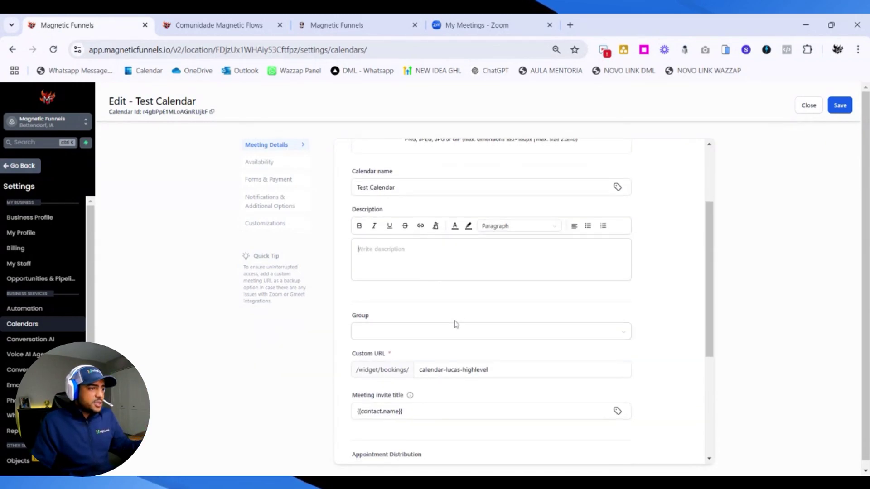
scroll(505, 360, "down", 2)
left_click(408, 299)
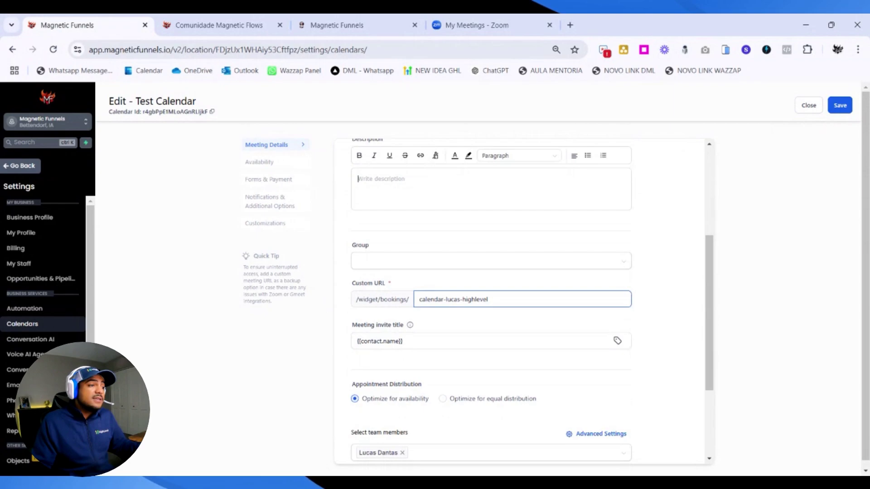
scroll(535, 291, "down", 2)
left_click(536, 291)
scroll(398, 355, "down", 1)
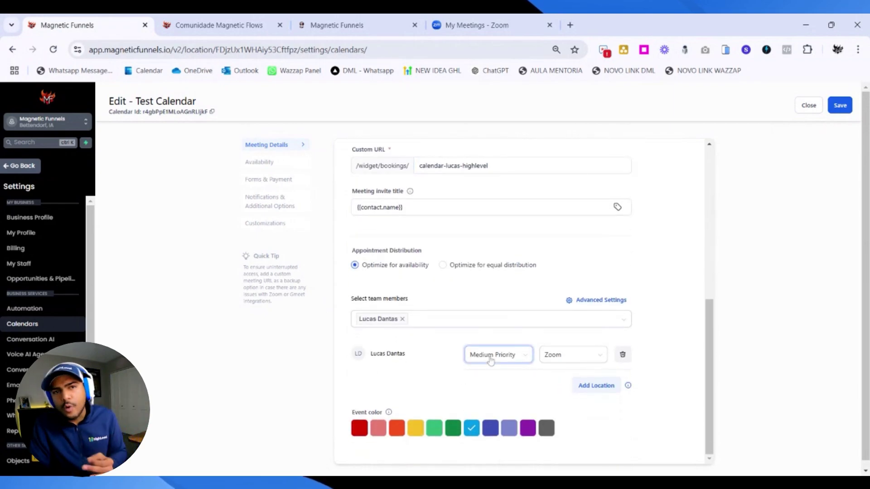
- Keep Zoom as the team member's meeting location and Medium Priority as their priority, and save the meeting details
left_click(580, 357)
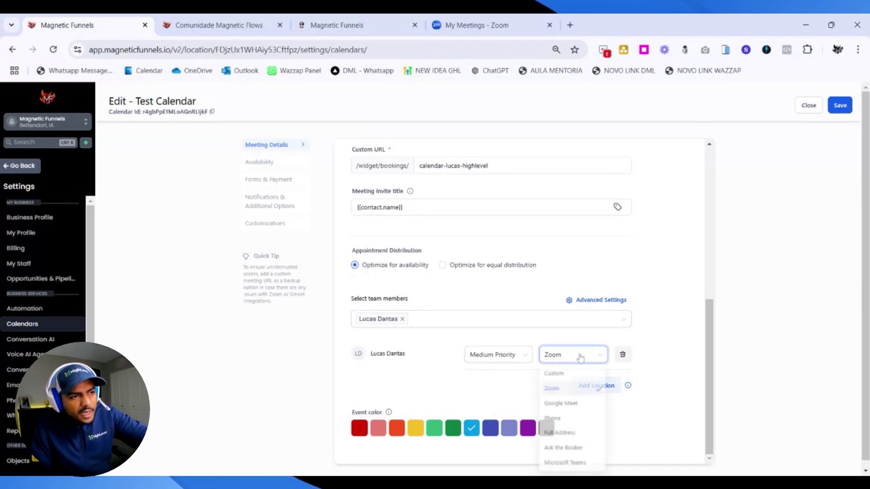
left_click(553, 391)
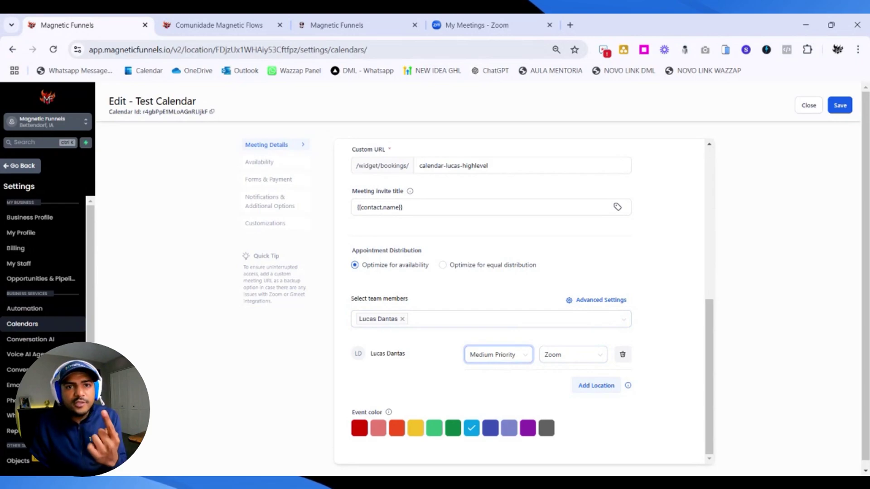
left_click(496, 355)
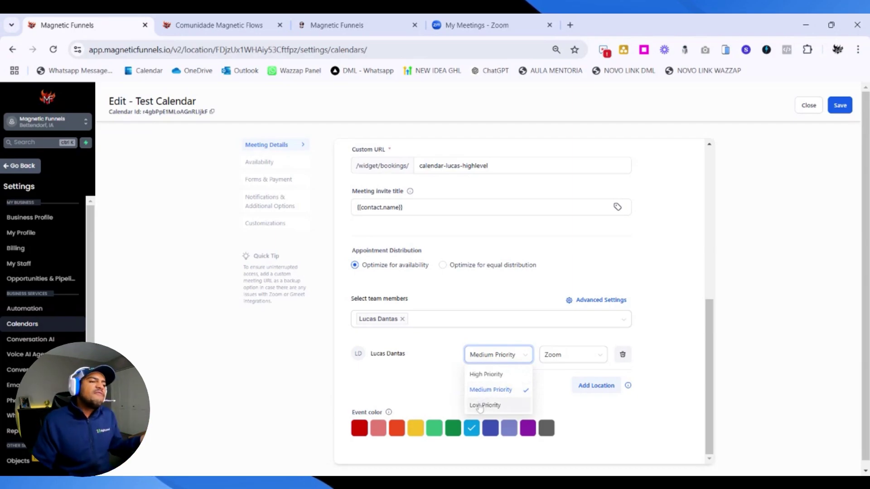
left_click(479, 360)
scroll(656, 284, "up", 5)
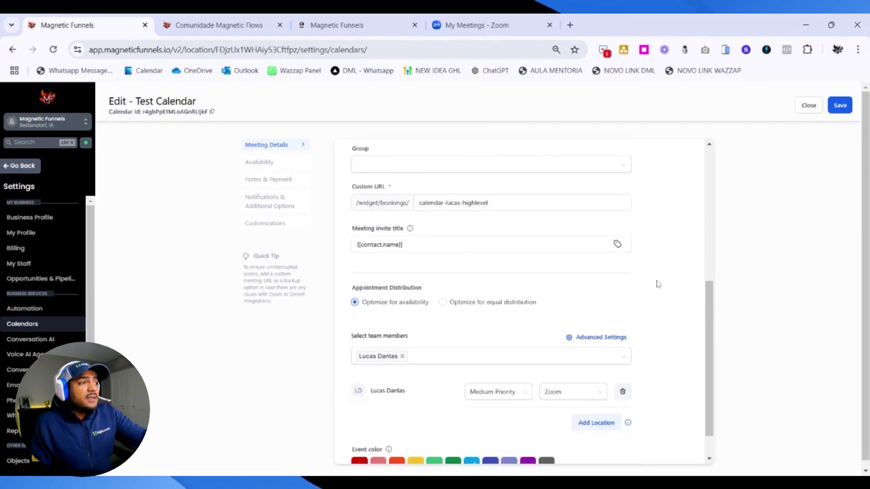
left_click(830, 111)
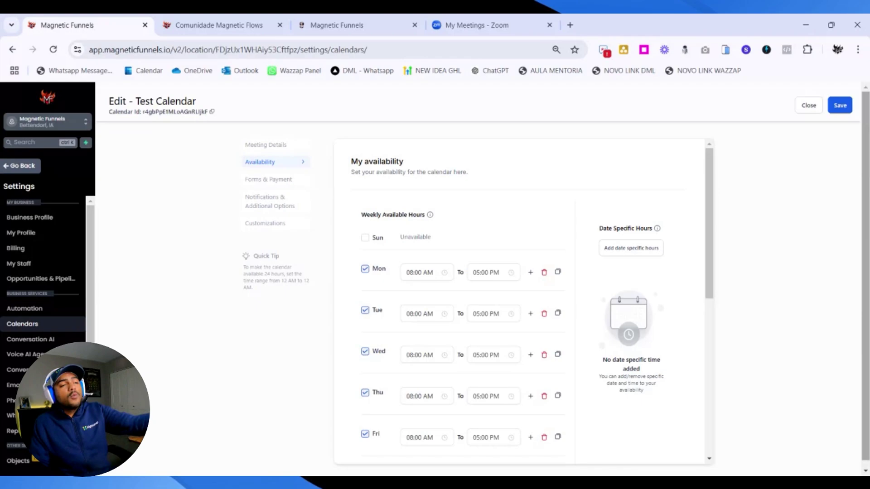
- Review the weekly available hours in the Availability settings, including the start time options for Tuesday
scroll(572, 249, "down", 1)
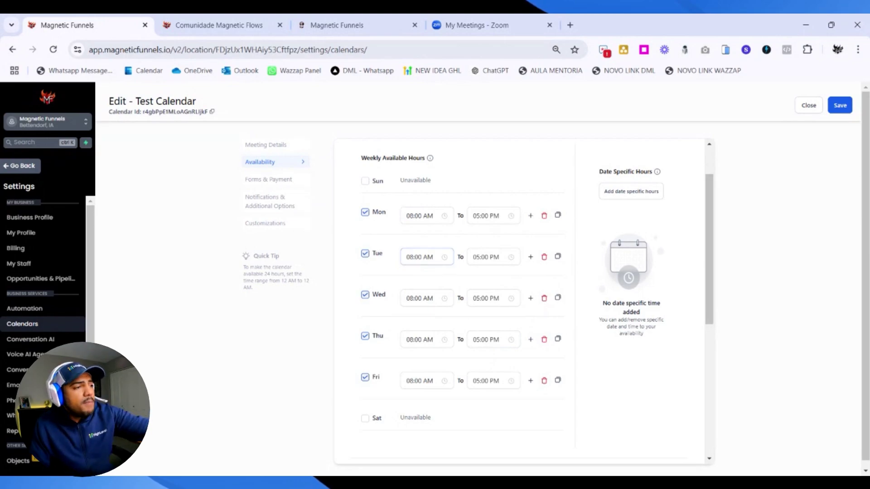
left_click(412, 257)
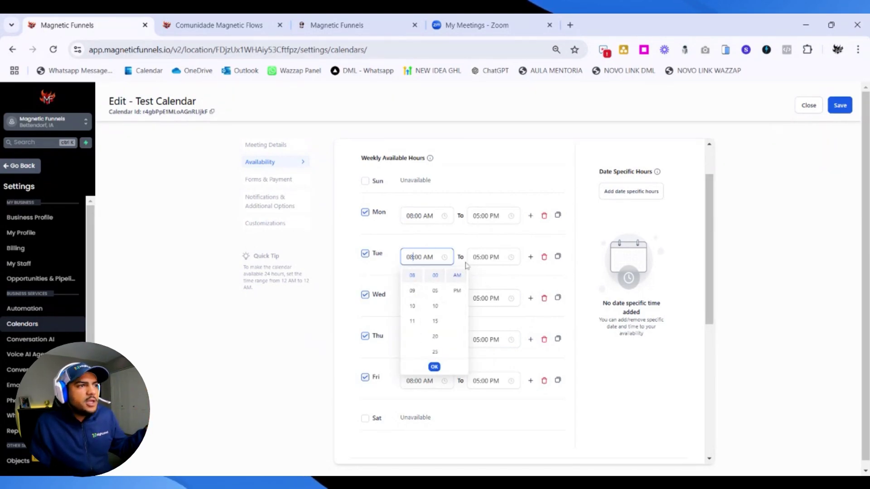
left_click(505, 282)
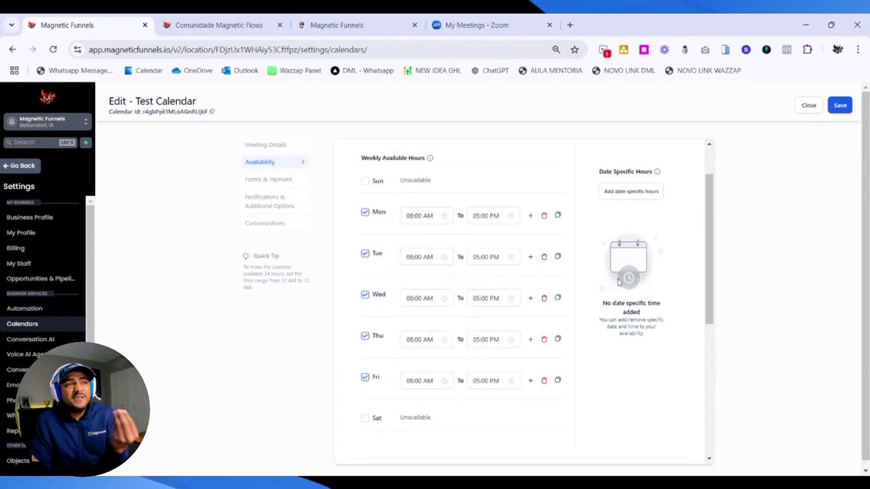
- Add a date-specific entry that marks December 24, 2024 as unavailable
left_click(627, 192)
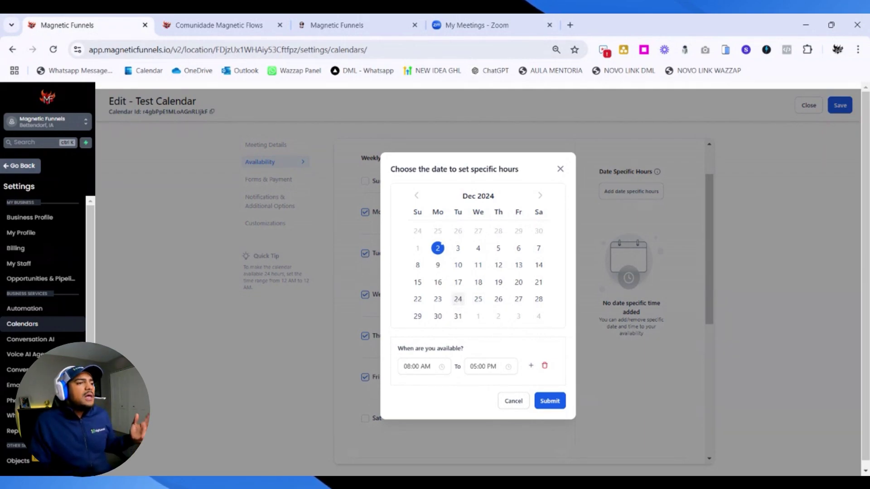
left_click(458, 301)
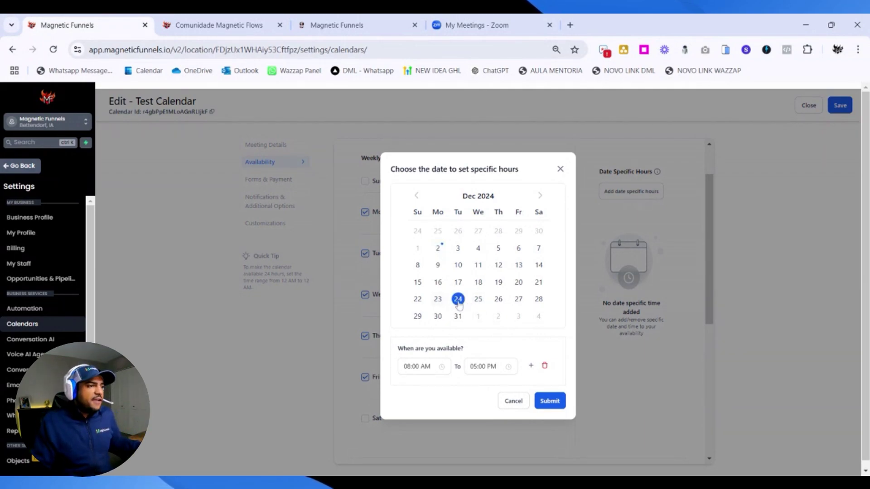
left_click(544, 365)
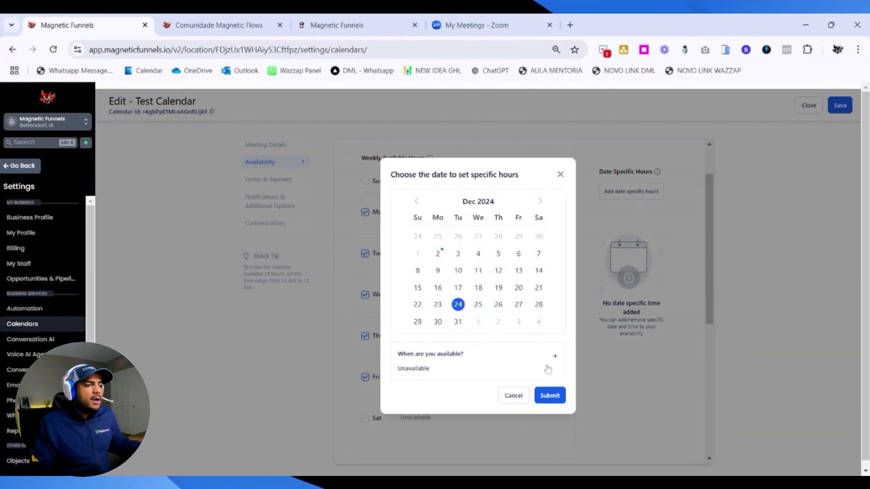
left_click(562, 396)
- Add a second date-specific entry that marks December 25, 2024 as unavailable
left_click(653, 195)
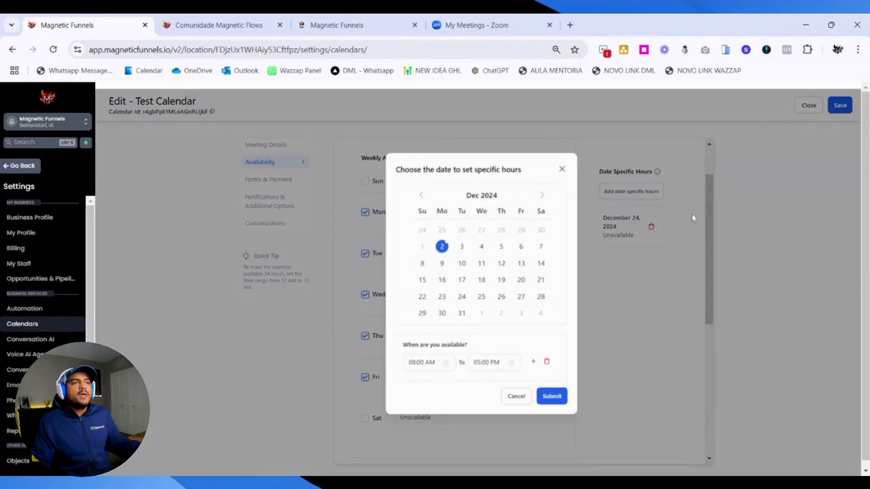
left_click(478, 299)
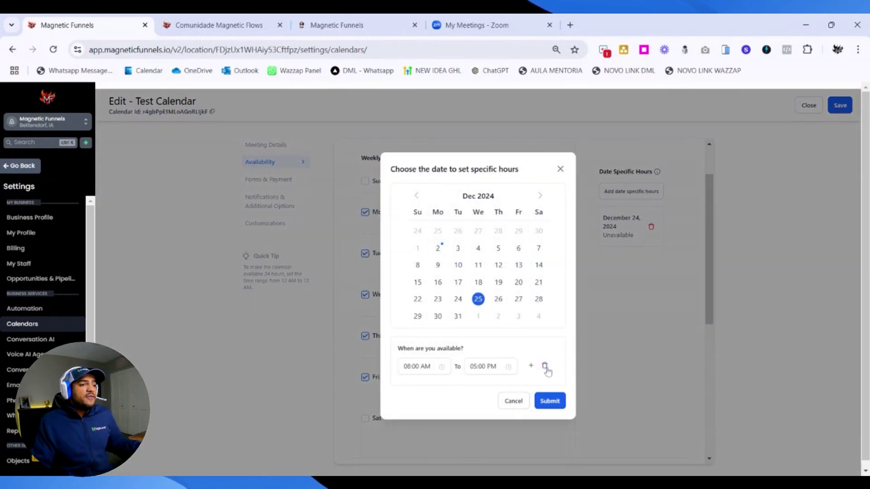
left_click(546, 367)
left_click(554, 396)
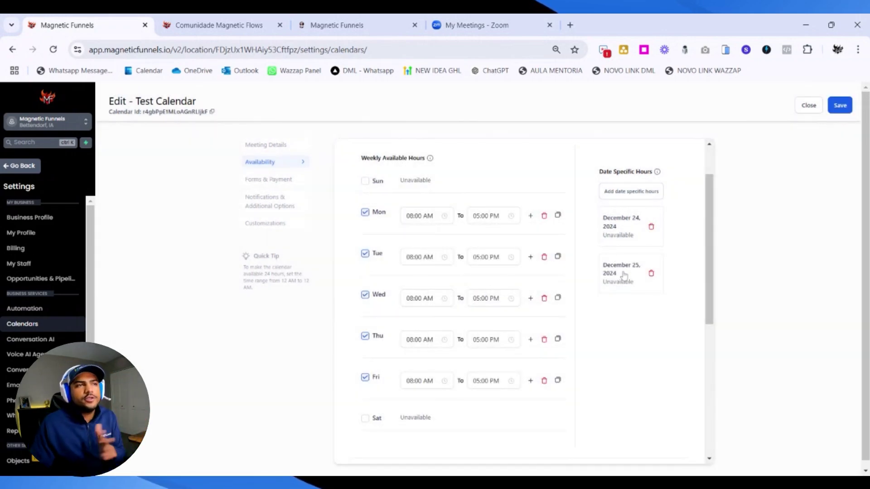
- Enable Look Busy and set the share of available slots to hide to 15%
scroll(624, 323, "down", 5)
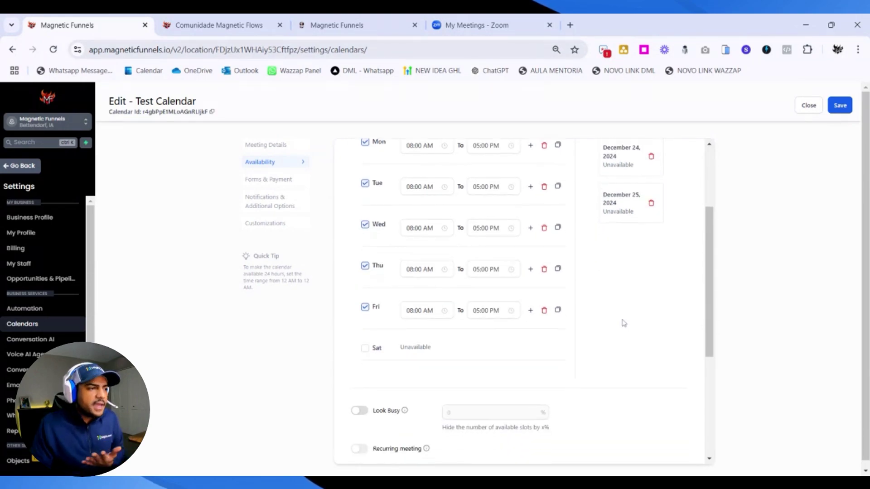
left_click(359, 253)
left_click(448, 256)
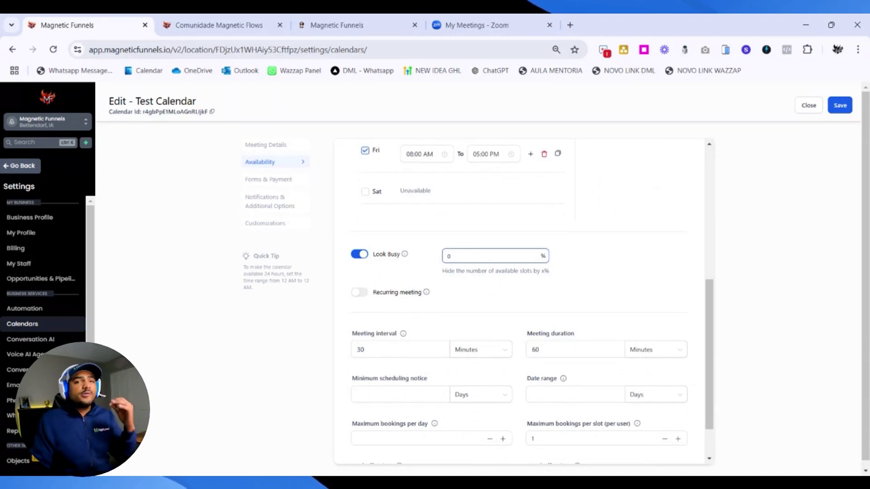
scroll(625, 294, "up", 5)
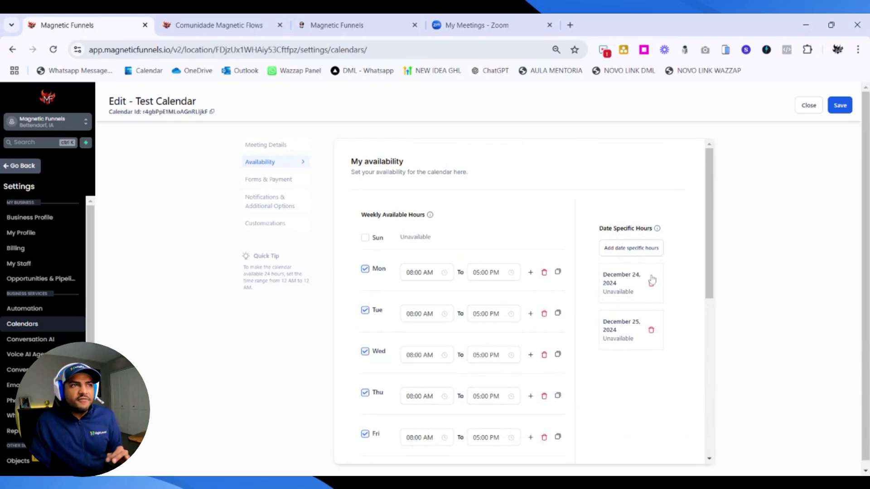
scroll(544, 252, "down", 5)
type("15")
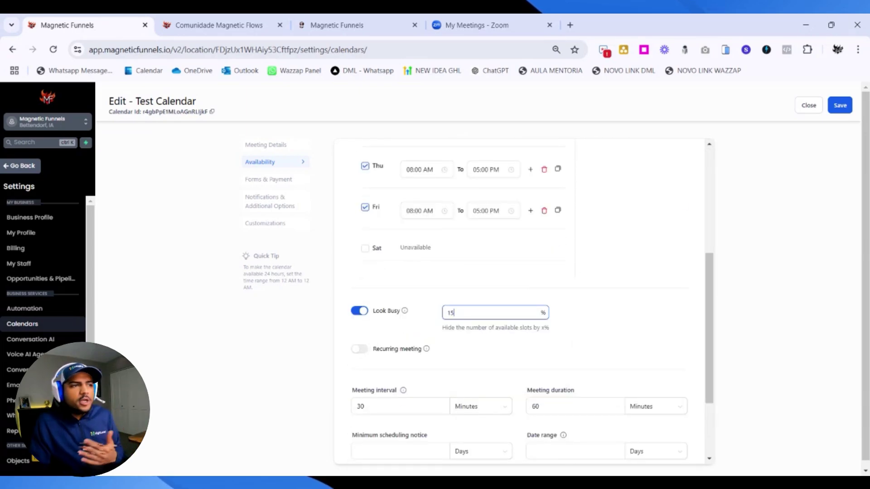
- Set the Look Busy percentage to 40%, and turn Look Busy off
key("ctrl+a")
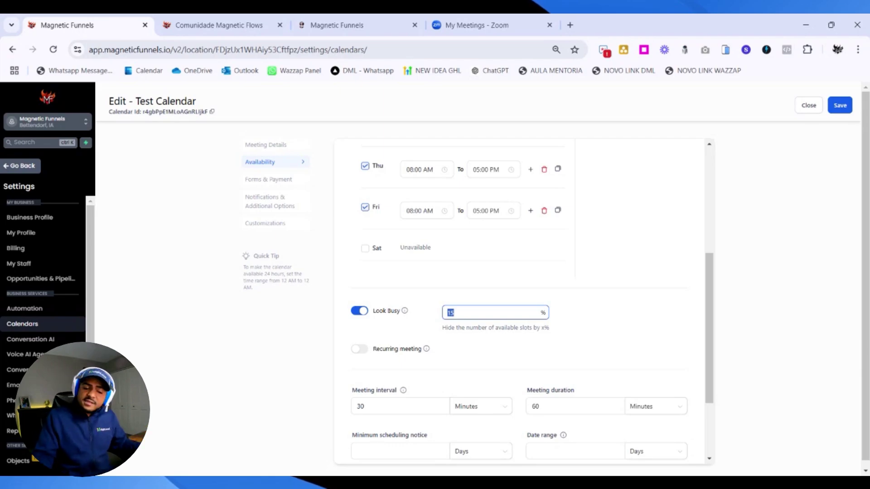
left_click(453, 313)
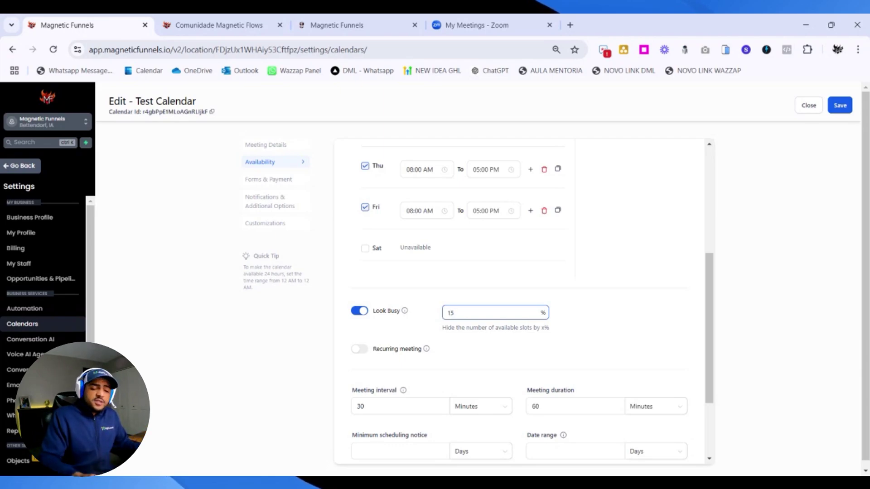
type("40")
key("ctrl+a")
key("BackSpace")
type("40")
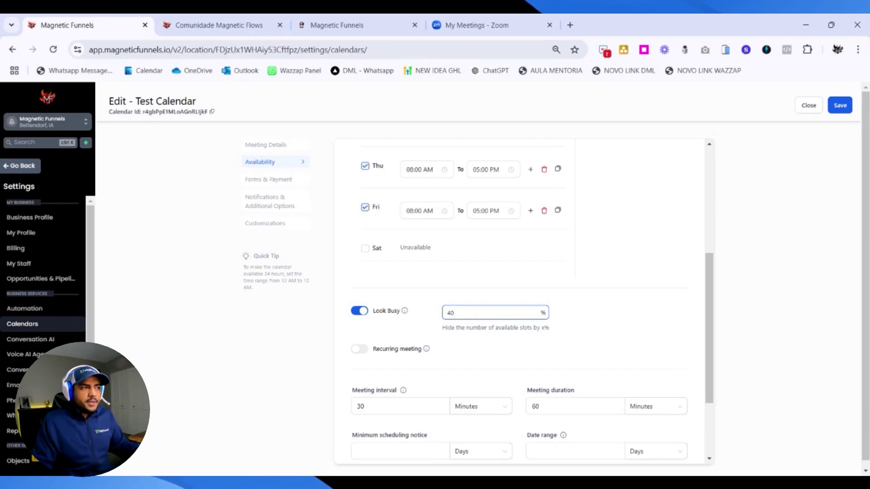
scroll(503, 222, "down", 3)
- Try meeting intervals of 15 and 60 minutes, and restore the interval to 30 minutes
left_click(398, 290)
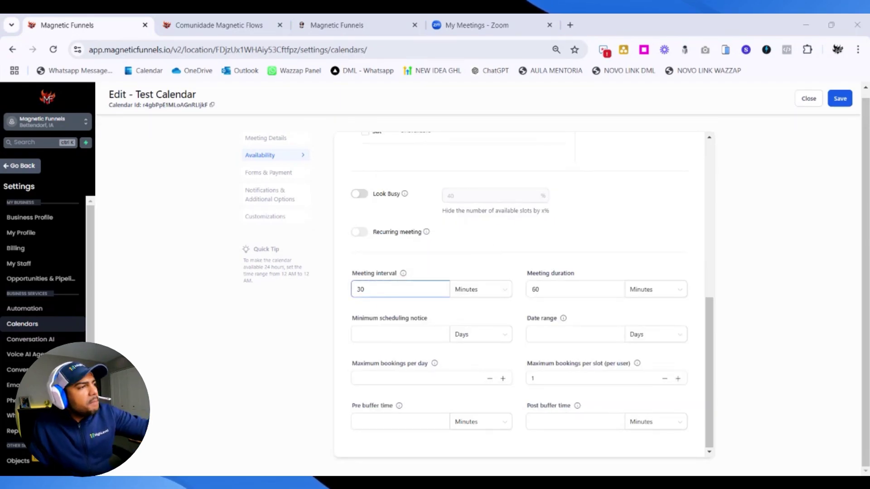
left_click(419, 306)
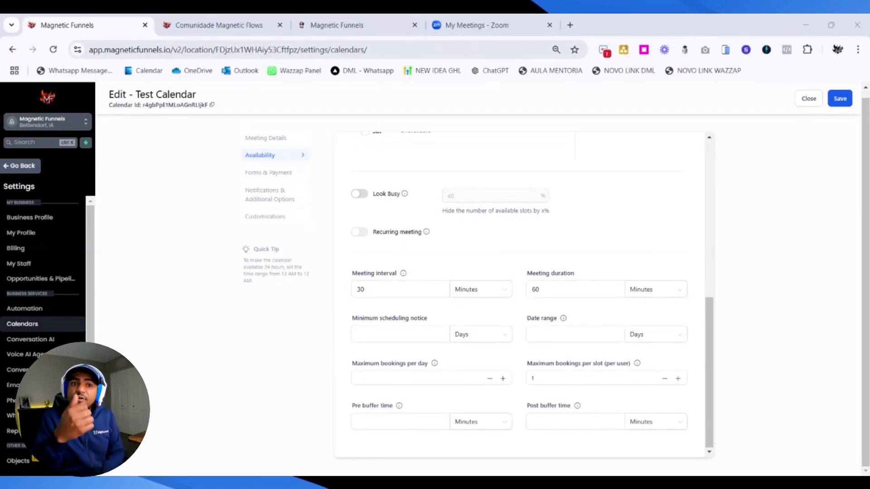
double_click(361, 289)
type("15")
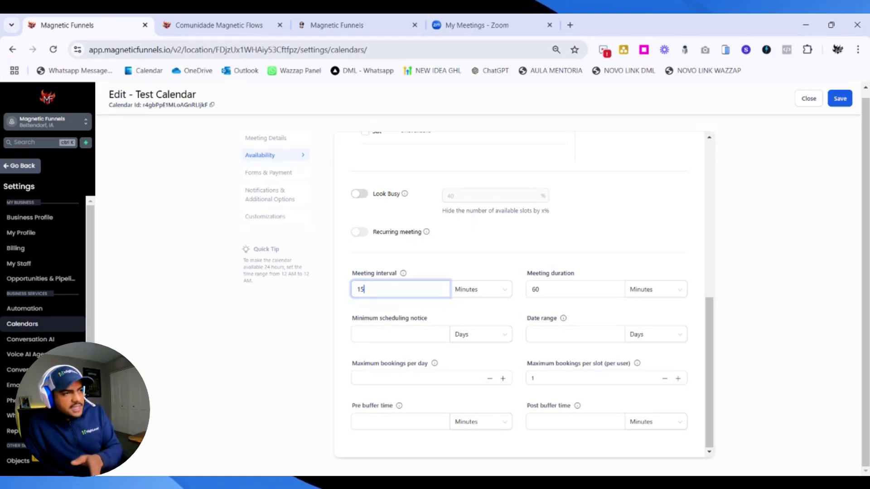
key("ctrl+a")
type("60")
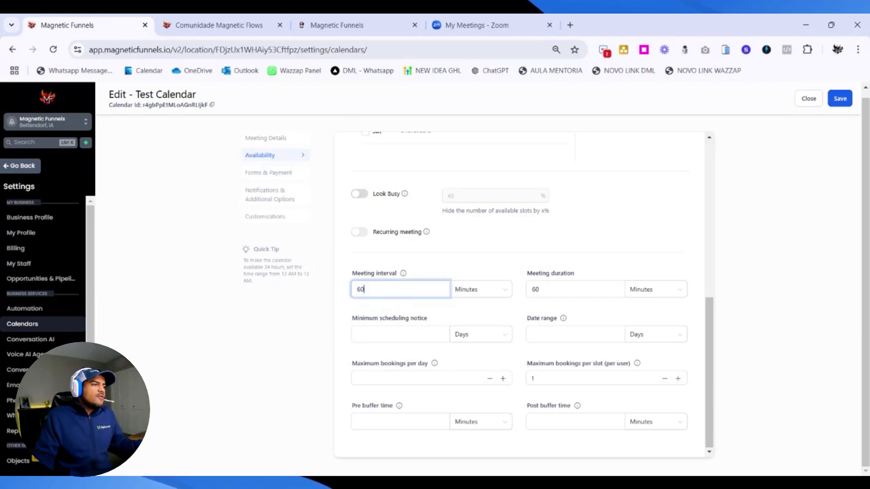
key("ctrl+a")
type("30")
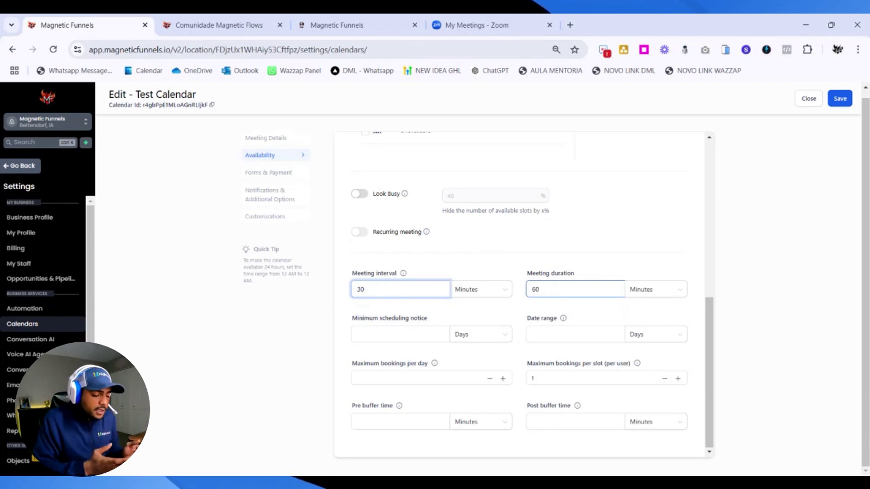
- Set the minimum scheduling notice to 1 day and the date range to 30 days, then to 31 days
left_click(400, 335)
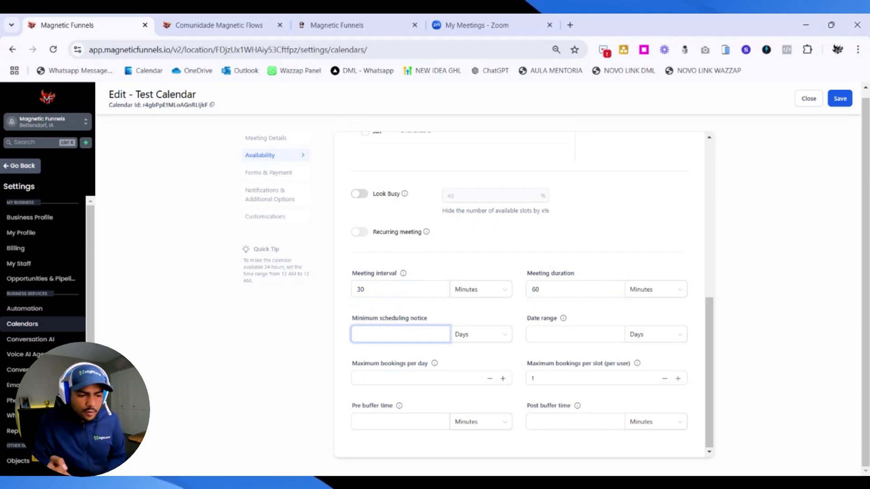
type("1")
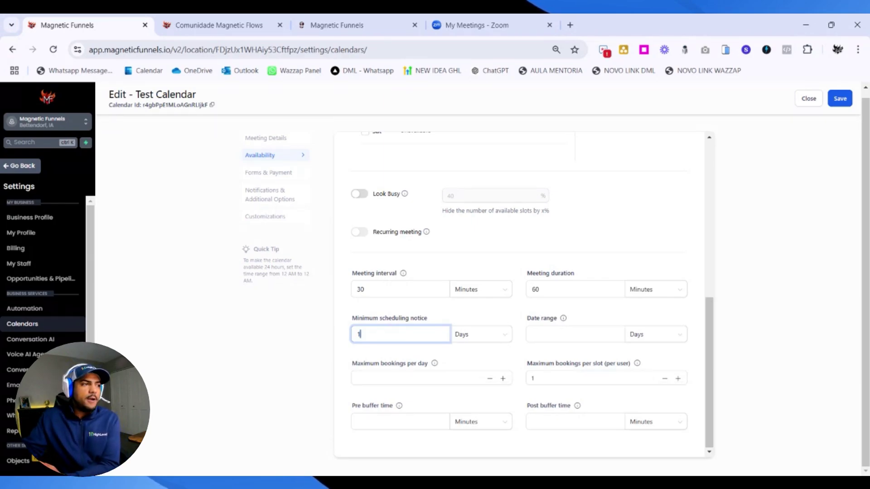
left_click(574, 334)
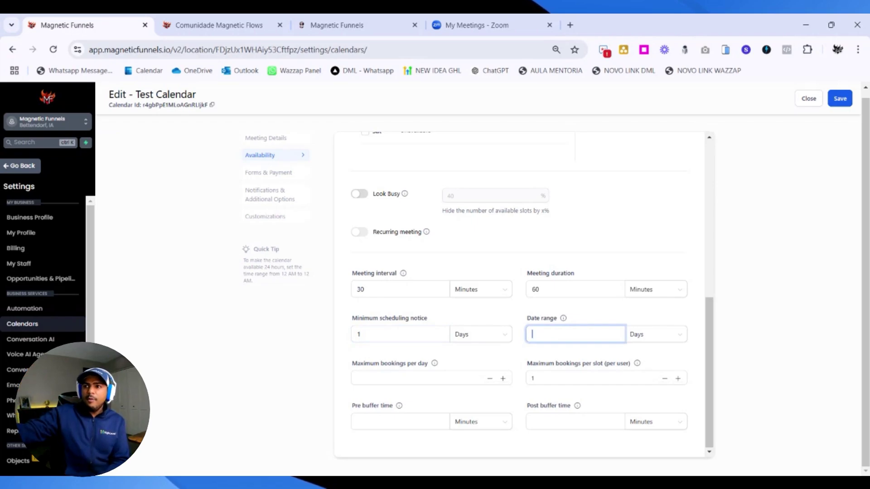
type("30")
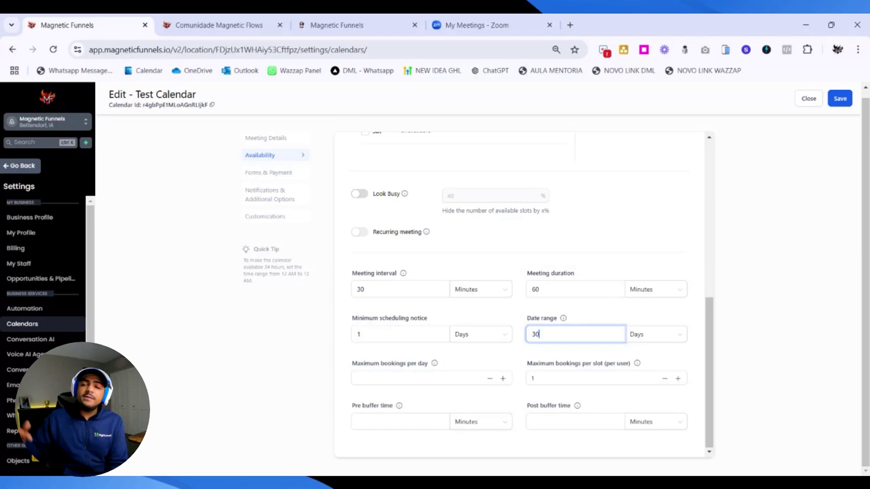
key("shift+Left")
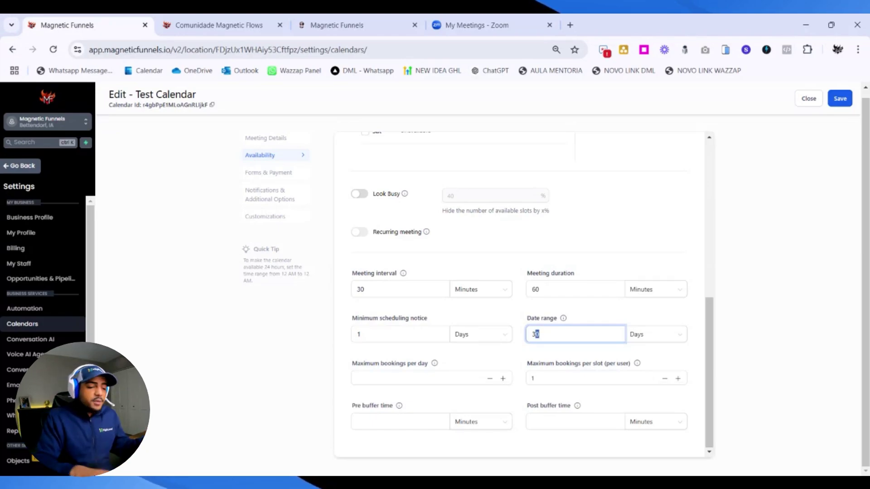
type("1")
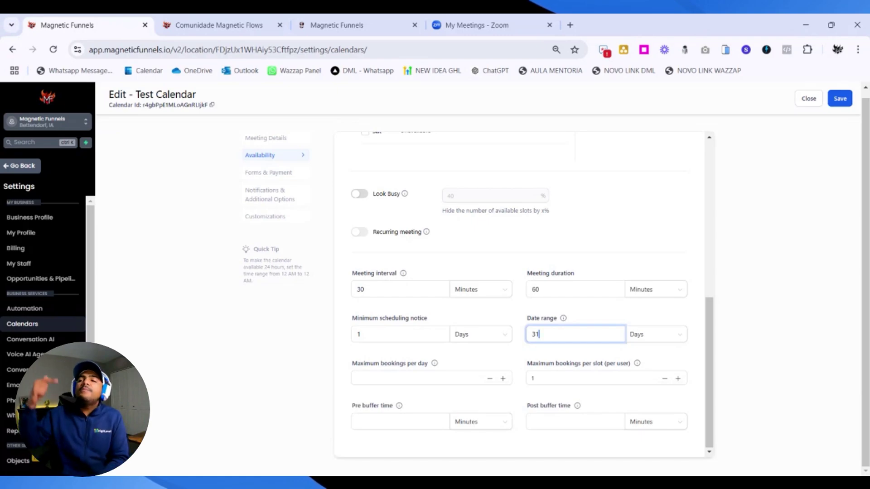
- Clear both the date range and the minimum scheduling notice
key("BackSpace")
key("BackSpace")
key("shift+Tab")
key("shift+Tab")
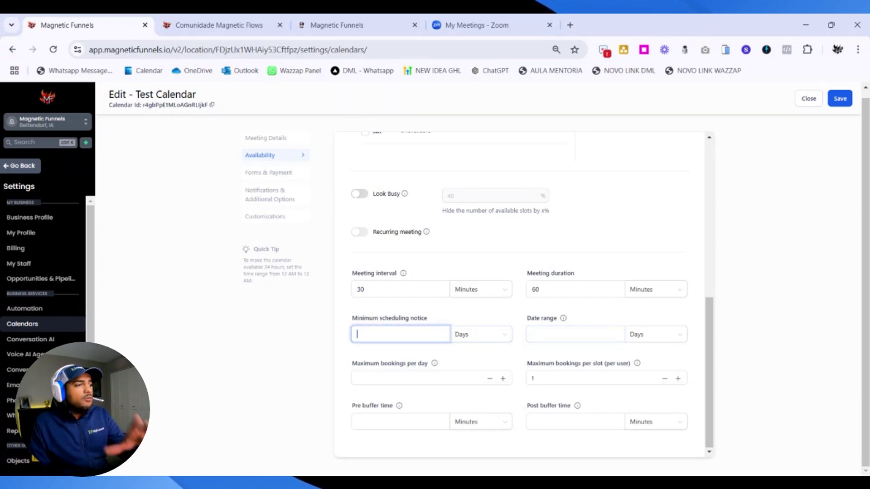
key("BackSpace")
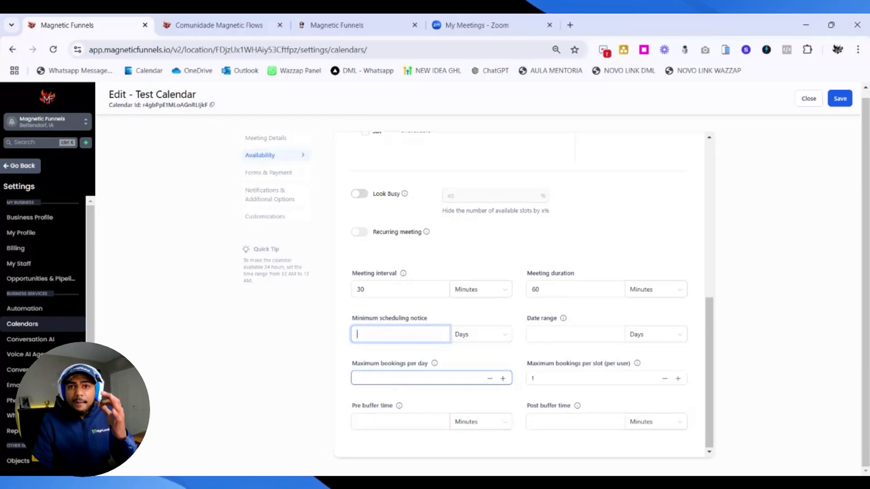
- Set the maximum bookings per day to 7
left_click(362, 377)
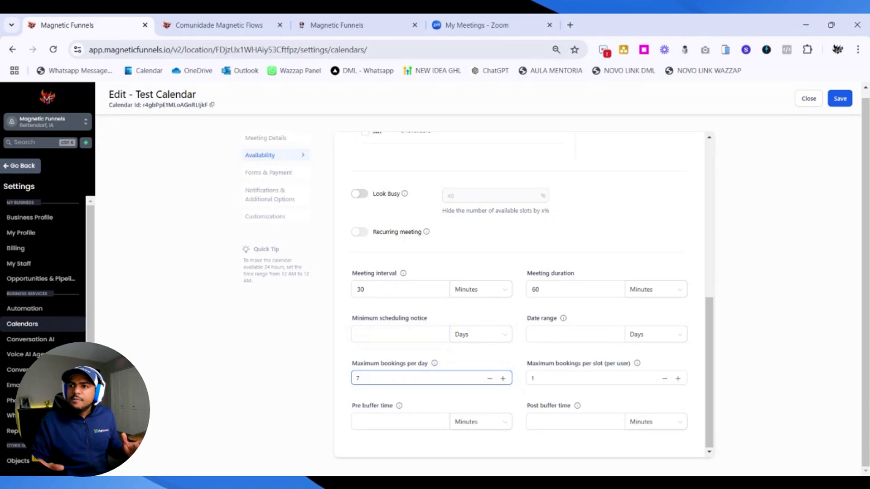
- Clear the maximum bookings per day and set the maximum bookings per slot (per user) to 2
key("Tab")
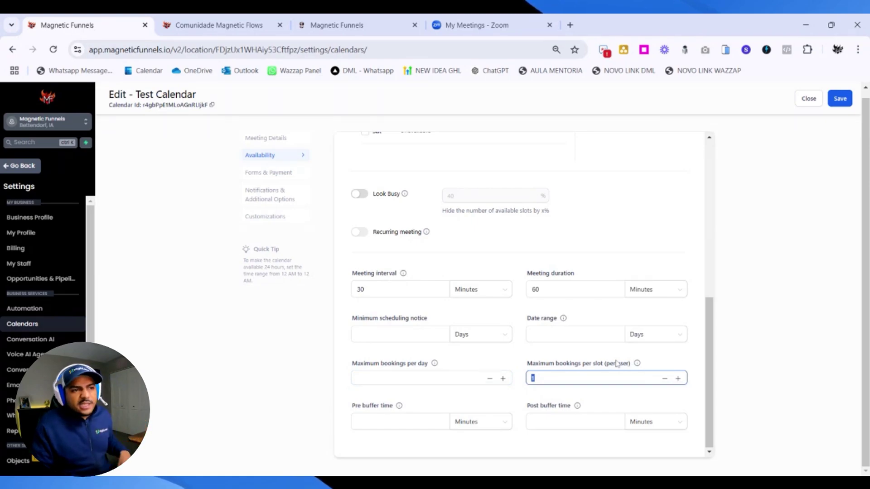
type("2")
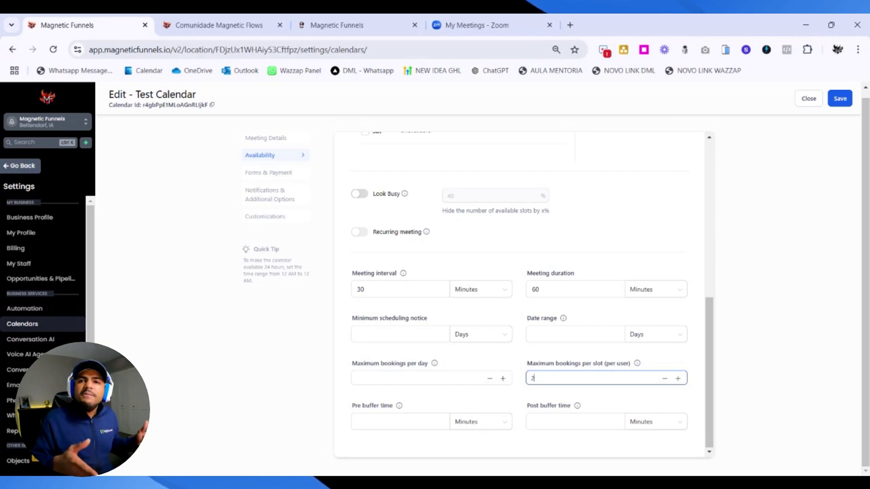
- Set both the pre buffer time and the post buffer time to 20 minutes
left_click(400, 422)
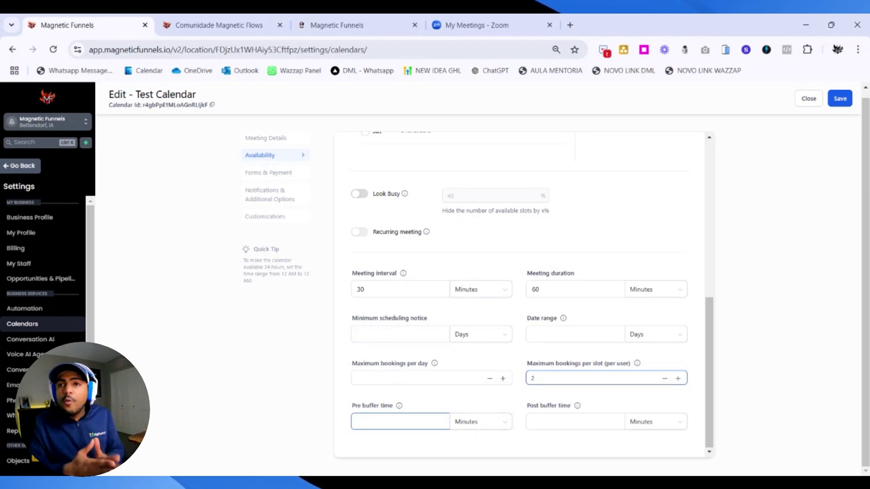
left_click(400, 421)
type("5")
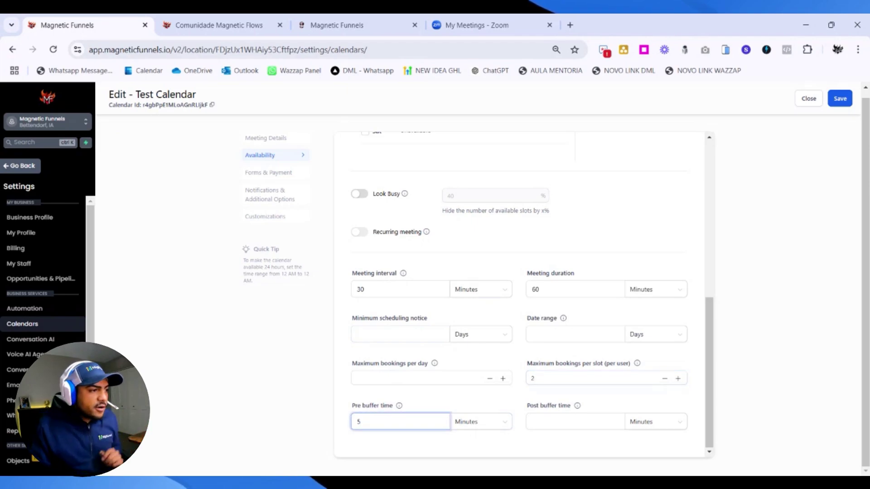
key("ctrl+a")
type("20")
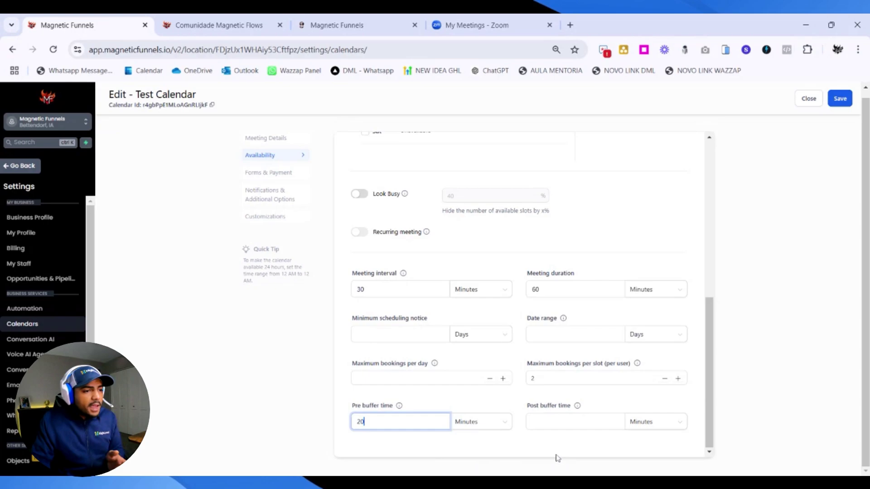
left_click(556, 421)
type("20")
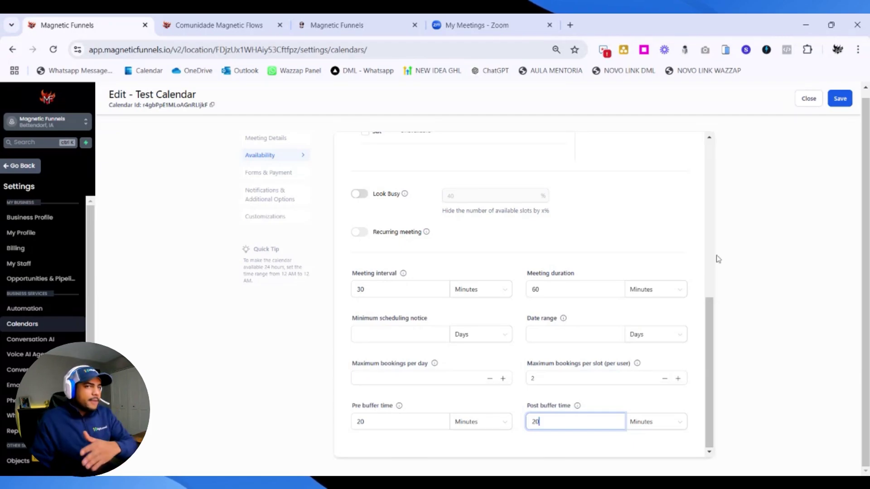
- Examine the Forms & Payment settings, including the selectable forms, widget order, confirmation page and payment acceptance options
scroll(397, 263, "up", 1)
left_click(286, 179)
scroll(485, 299, "up", 3)
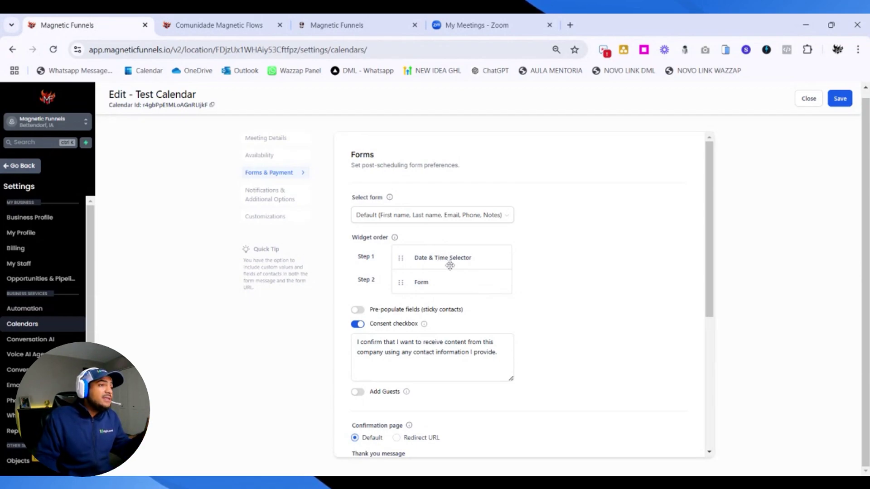
left_click_drag(422, 282, 402, 281)
left_click(435, 215)
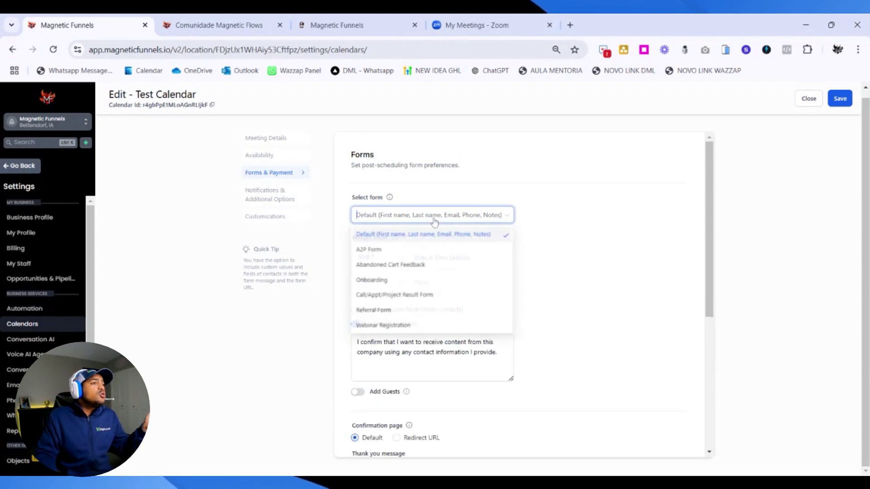
left_click(569, 259)
scroll(497, 266, "down", 5)
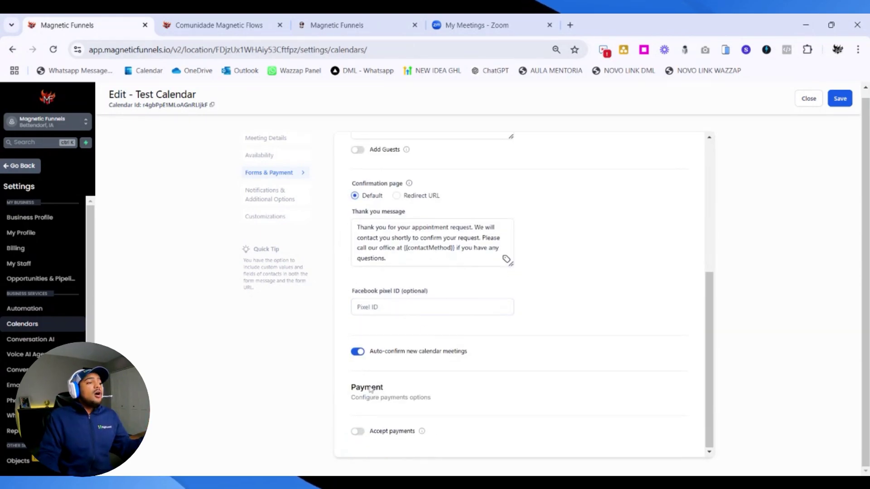
scroll(432, 419, "down", 4)
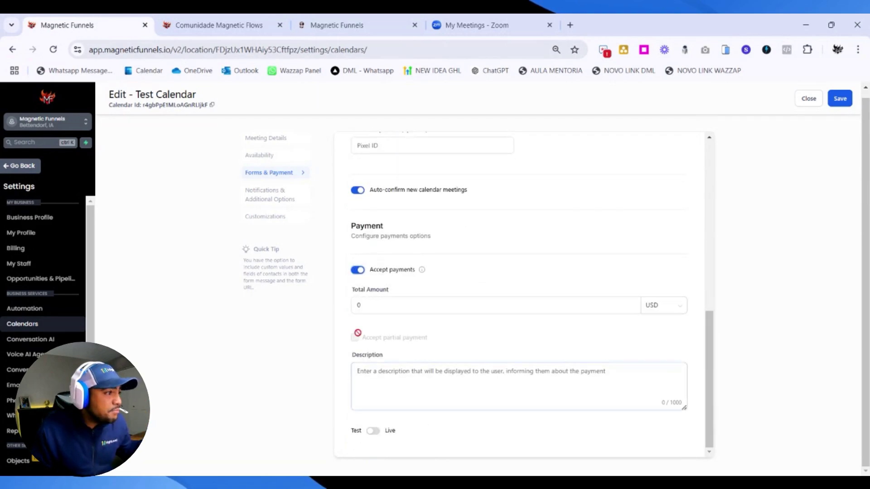
- Examine the consent checkbox text, the thank you message and the confirmation page's redirect option
scroll(445, 391, "up", 10)
scroll(444, 392, "down", 3)
left_click(433, 237)
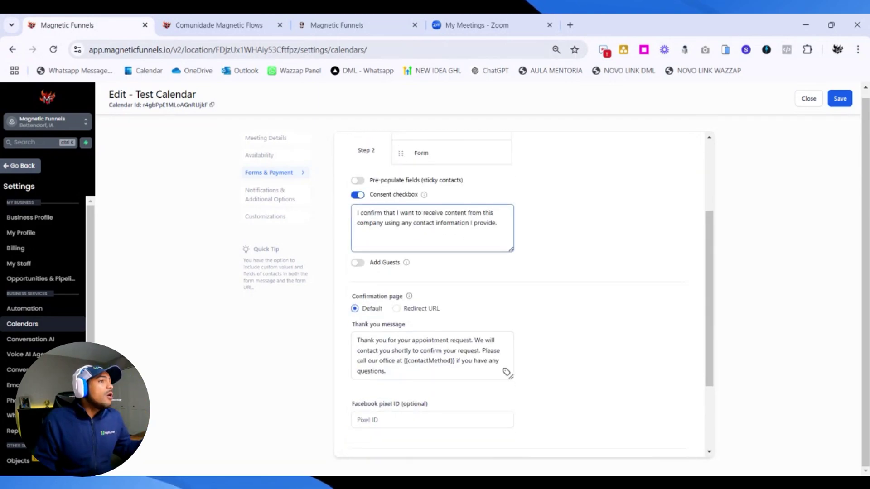
left_click(430, 355)
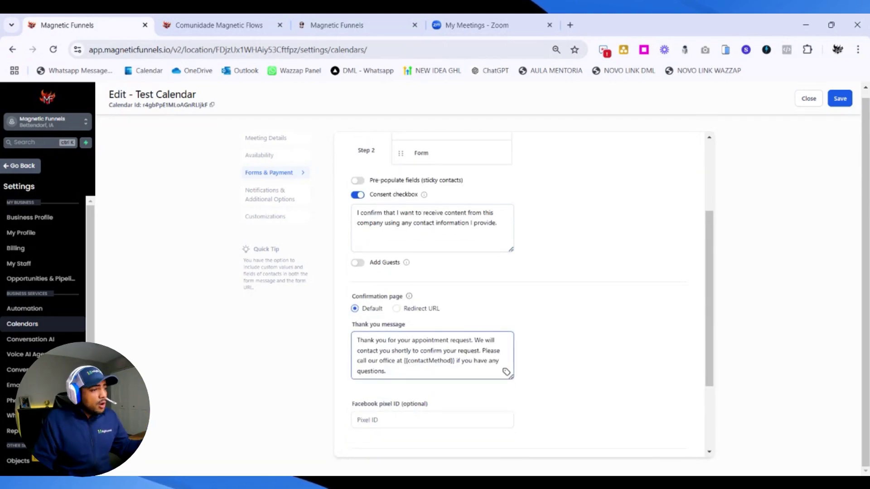
left_click_drag(408, 372, 346, 341)
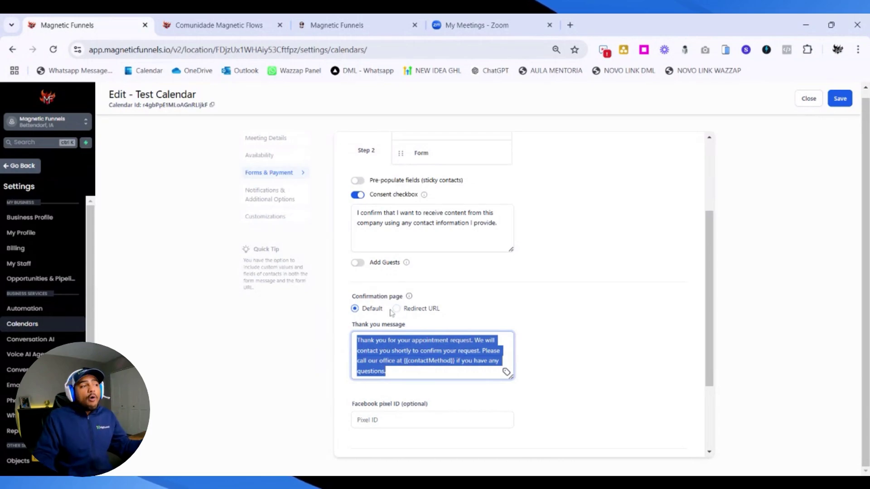
left_click(405, 339)
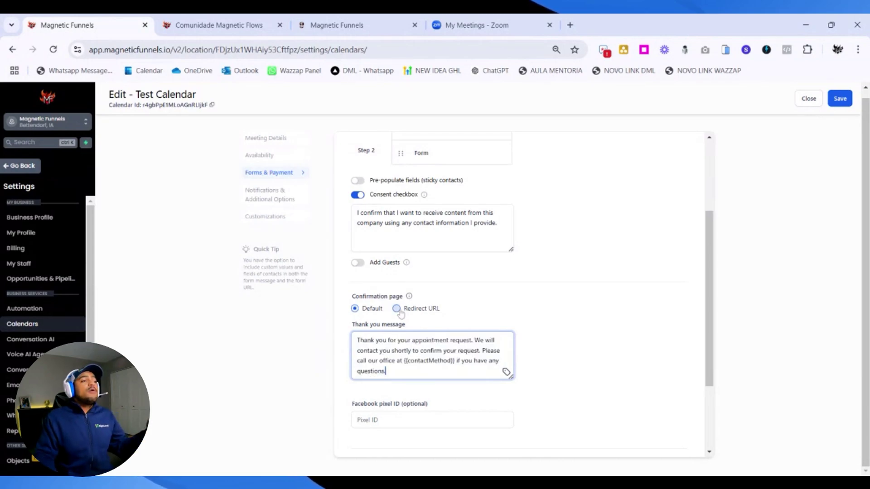
- Enable email notifications for Appointment Booked (Status: Confirmed) in the calendar's notification options
left_click(280, 195)
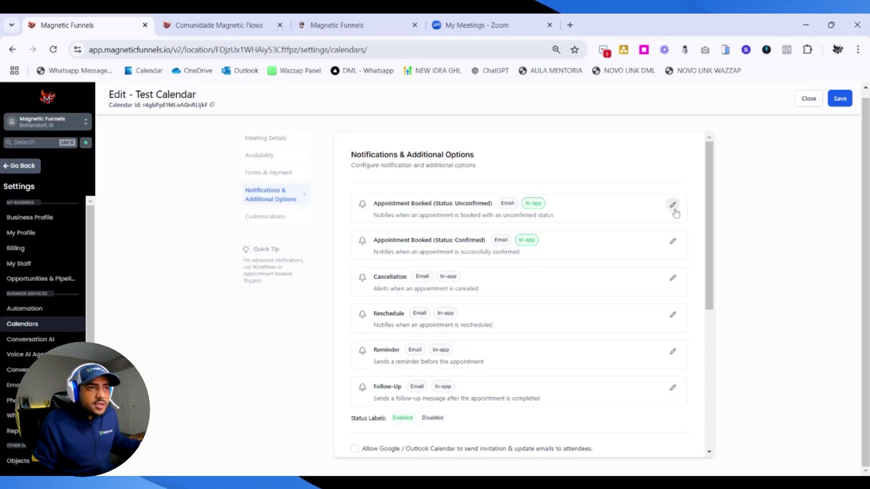
left_click_drag(359, 207, 491, 204)
left_click(556, 210)
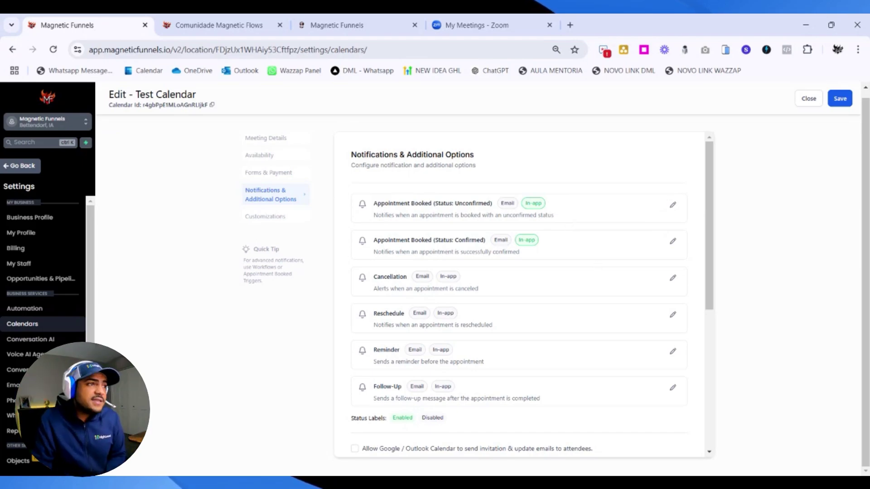
left_click(673, 241)
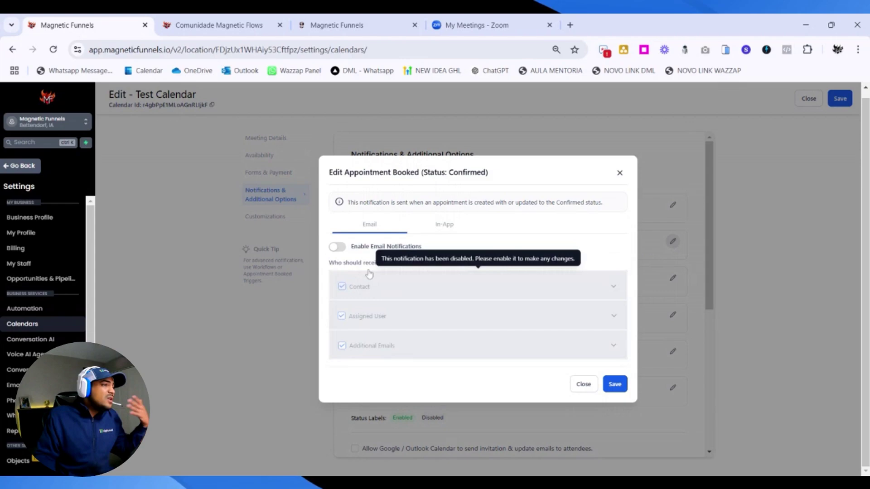
left_click(337, 247)
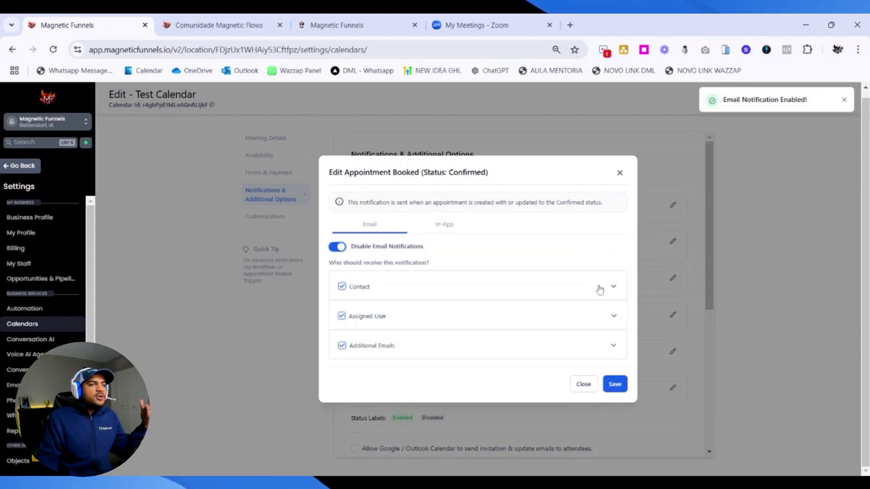
- Try removing blank lines from the contact's confirmation email body, review the rest of the message, and leave the notification without saving
left_click(614, 288)
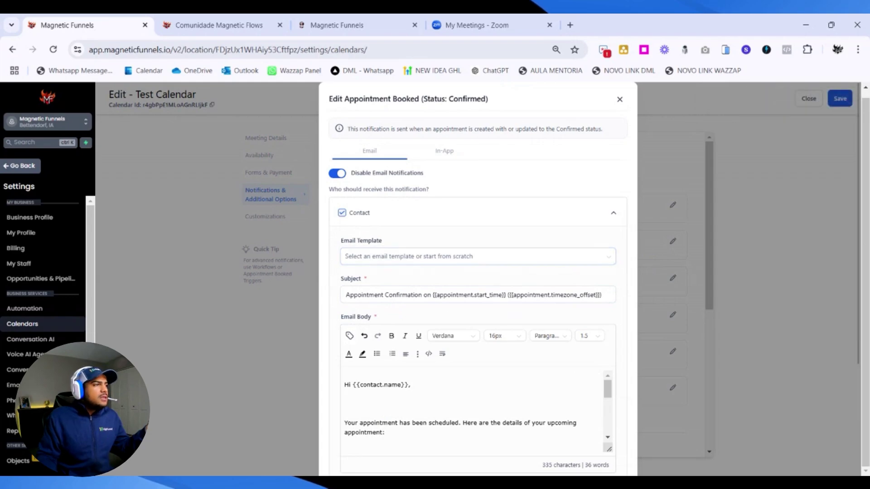
scroll(445, 381, "down", 2)
scroll(445, 380, "up", 2)
left_click(345, 422)
key("BackSpace")
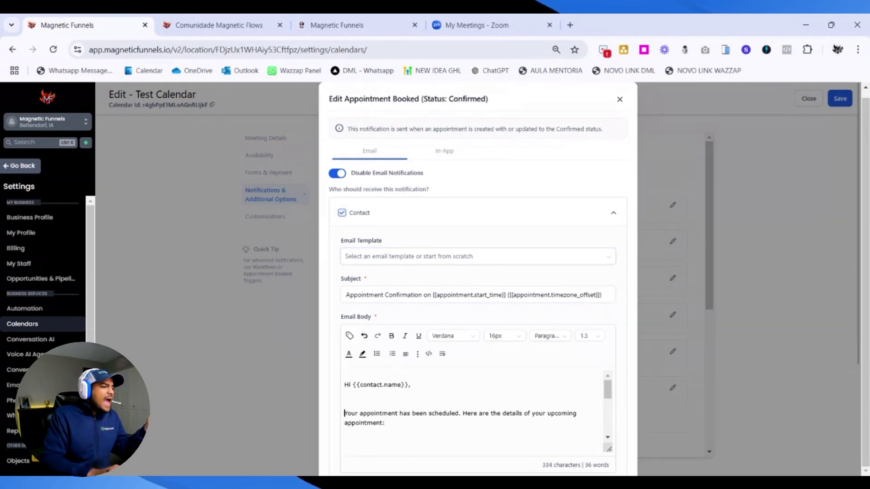
key("Delete")
key("Delete")
scroll(473, 403, "down", 3)
scroll(474, 403, "up", 2)
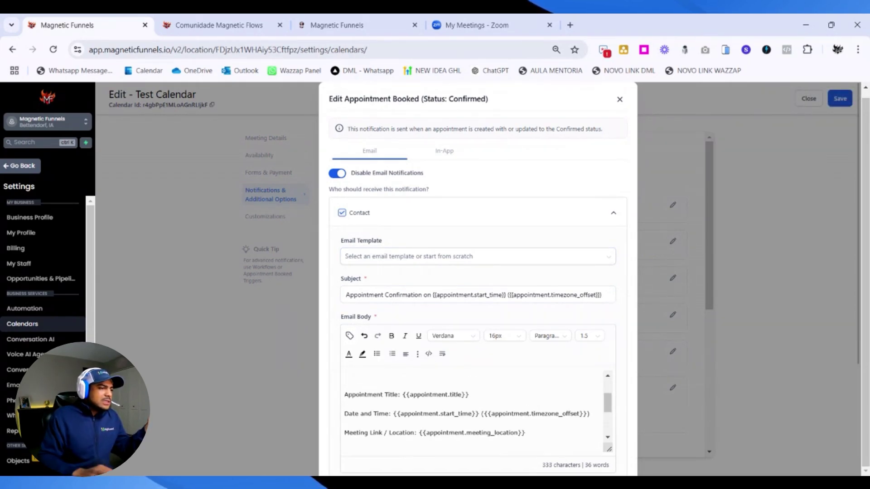
key("Delete")
scroll(473, 408, "down", 3)
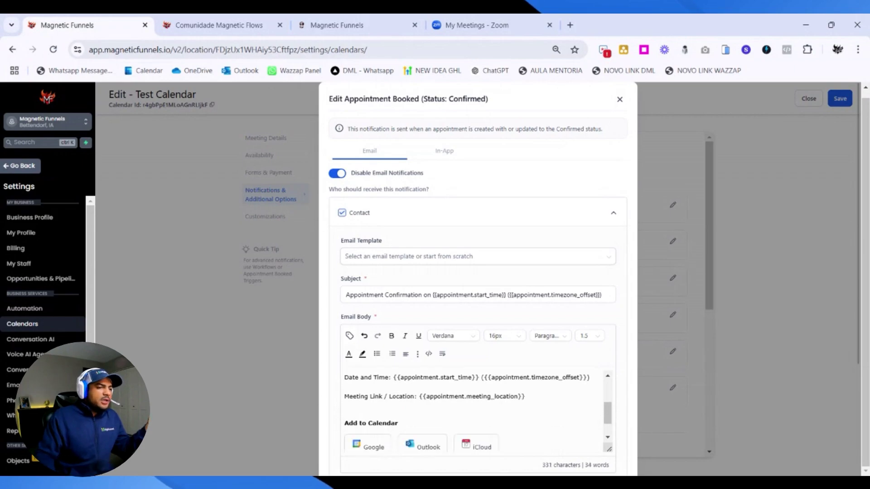
scroll(473, 408, "down", 3)
scroll(474, 399, "up", 6)
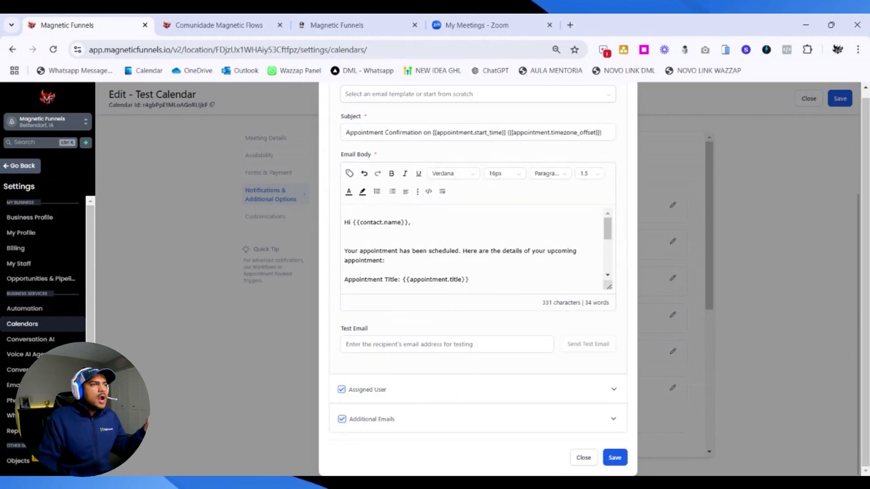
left_click(621, 100)
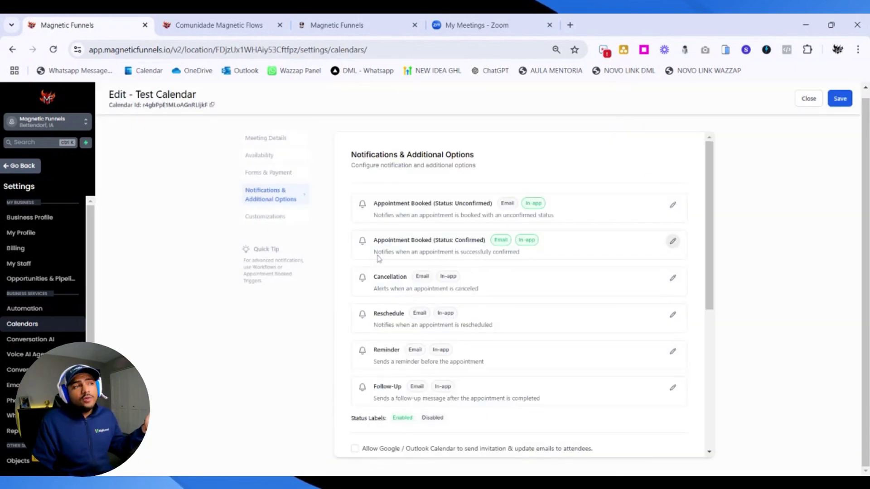
- Disable email notifications for Appointment Booked (Status: Confirmed) again, save the notification and return to the notification list
left_click(672, 242)
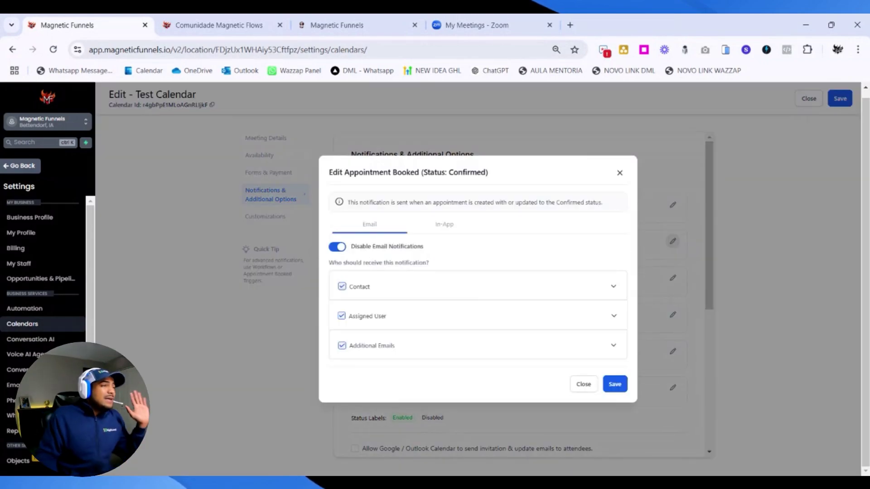
left_click(337, 247)
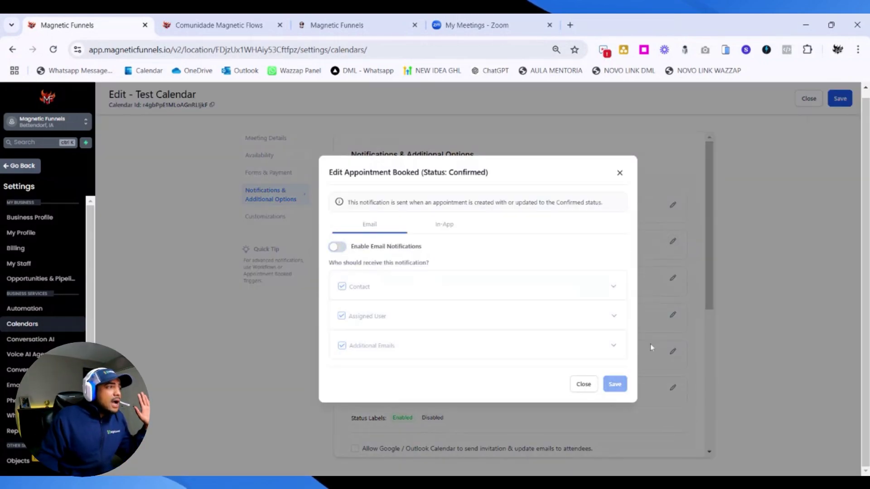
left_click(583, 384)
left_click(614, 383)
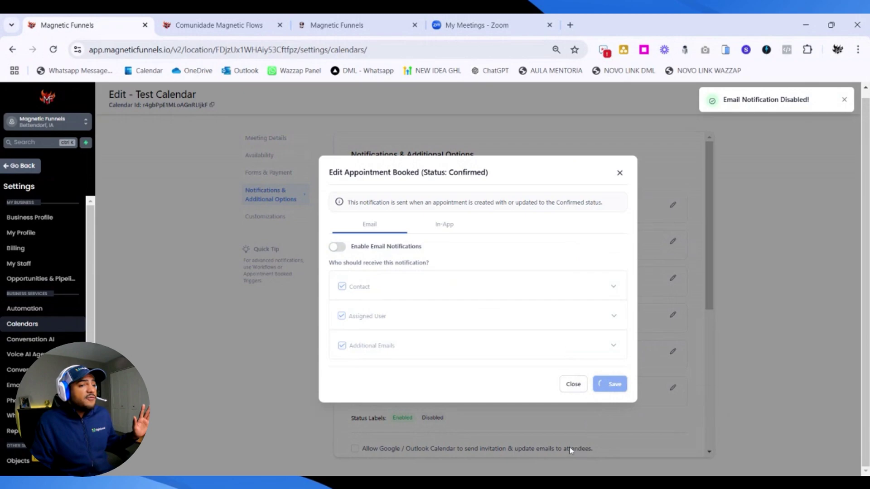
left_click(617, 175)
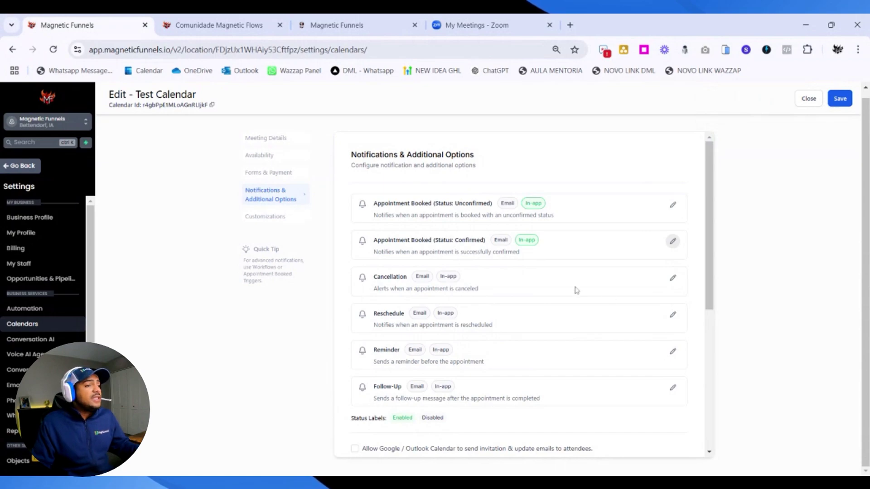
- Try the option that assigns contacts to their respective calendar team members for each booking, and clear it again
scroll(575, 289, "down", 4)
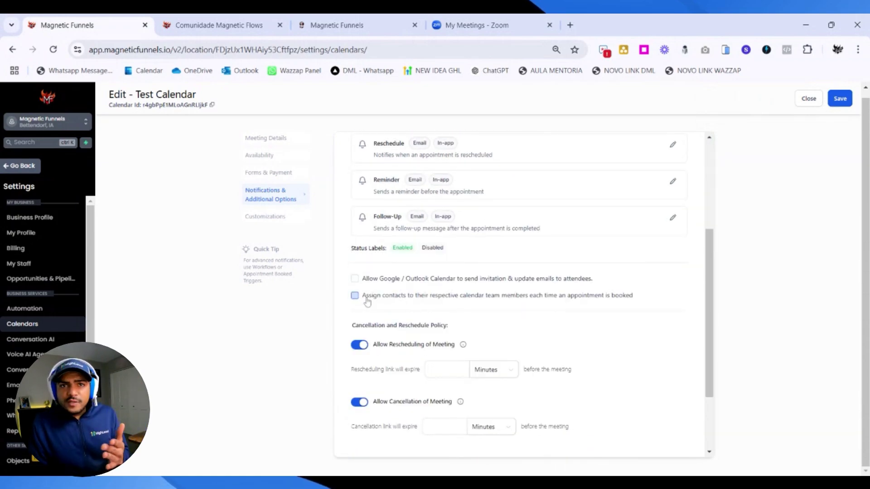
left_click(354, 296)
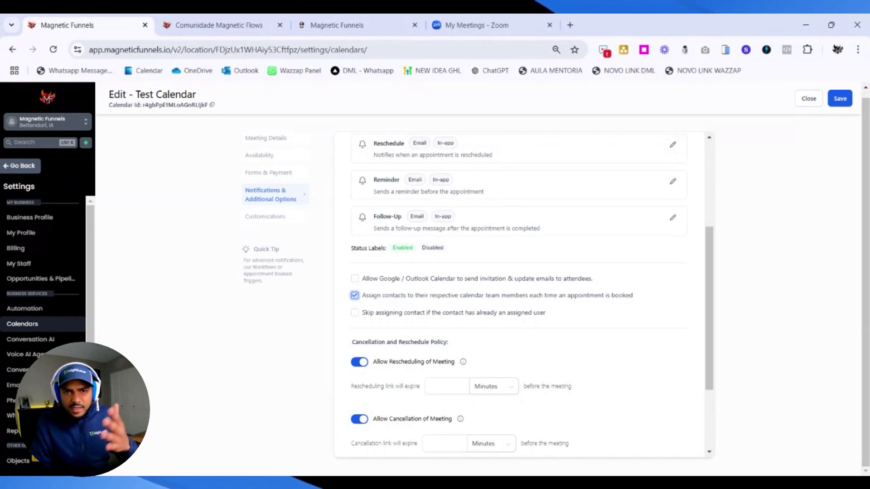
left_click(561, 295)
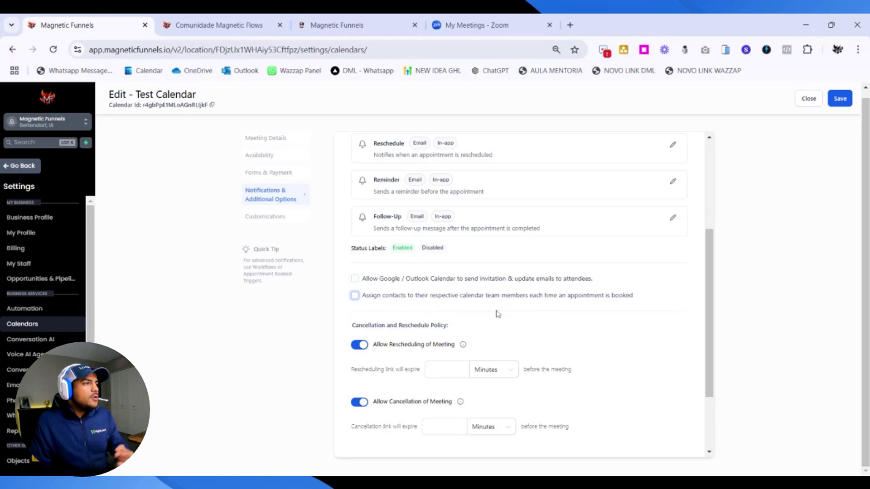
scroll(492, 279, "down", 3)
scroll(498, 323, "up", 6)
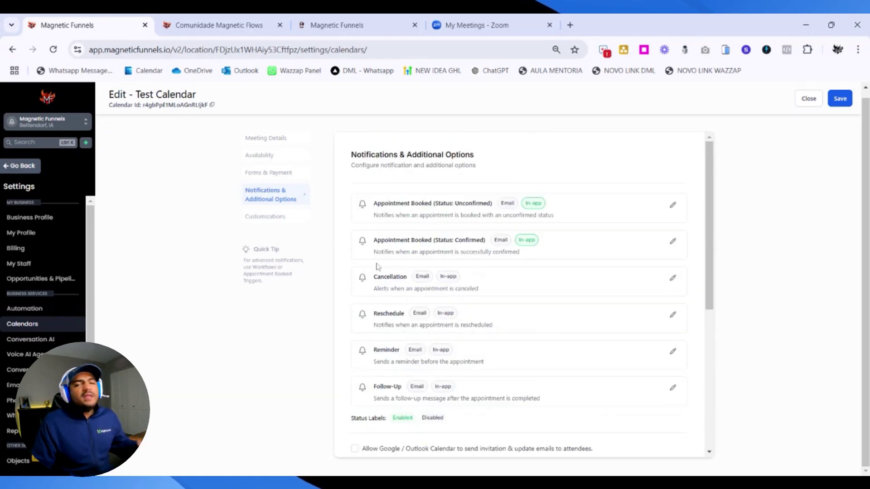
- Examine the calendar widget customizations, including the primary and background colors, button text, and title, description and details display options
left_click(265, 216)
scroll(502, 259, "down", 5)
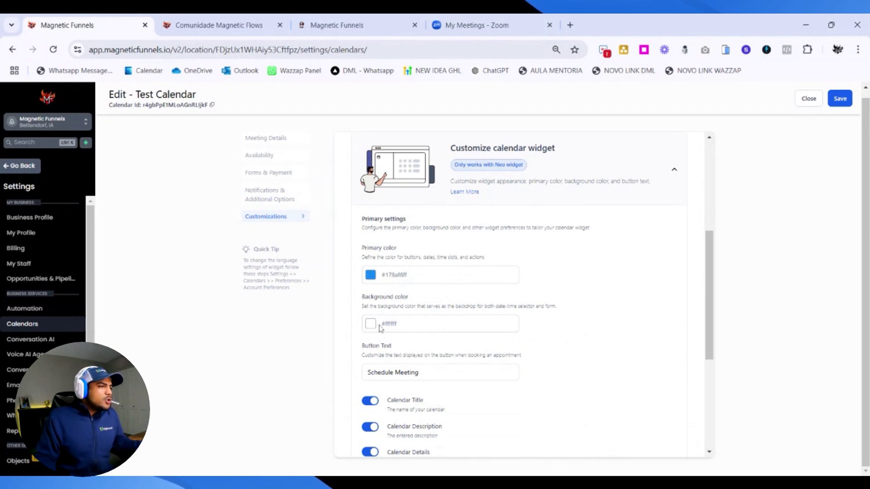
scroll(460, 321, "down", 1)
scroll(460, 322, "down", 3)
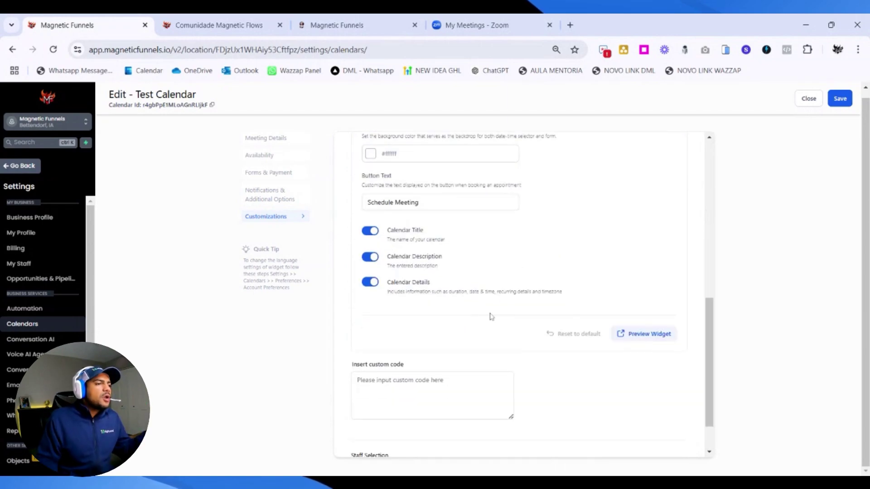
left_click_drag(422, 202, 331, 203)
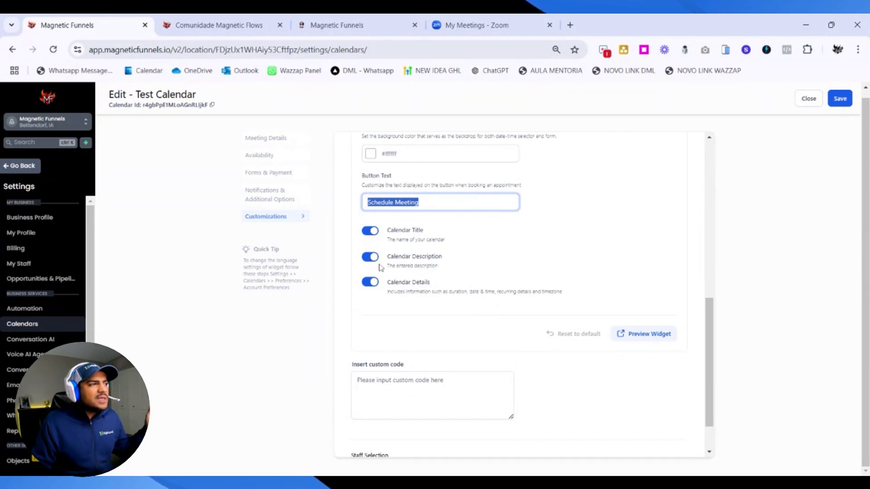
- Try allowing staff selection during booking, turn it off again, and review the calendar's widget customization settings
left_click(422, 364)
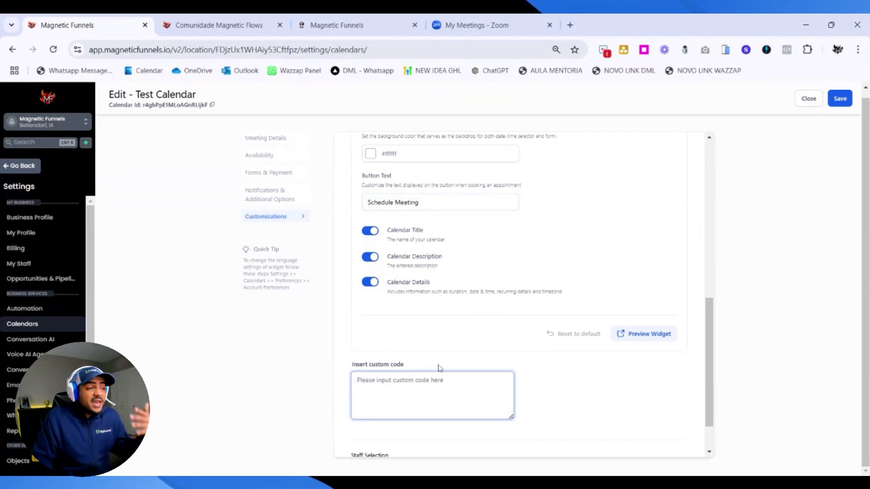
scroll(423, 367, "down", 1)
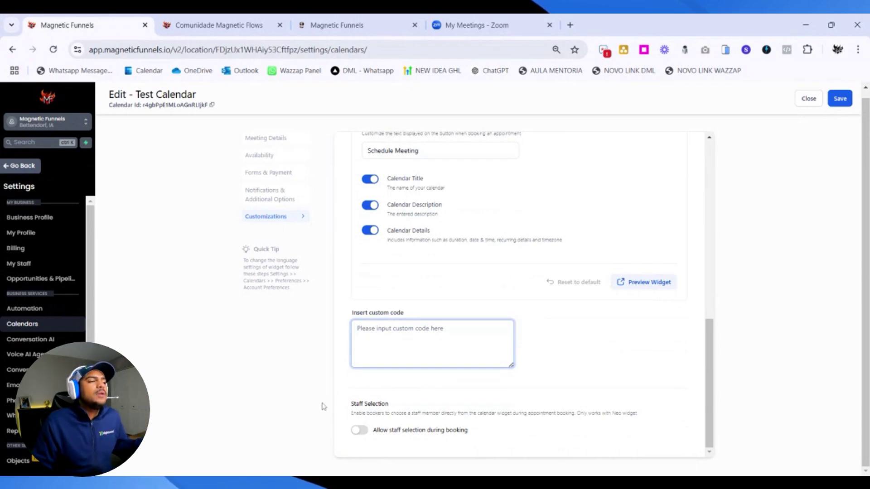
left_click(360, 430)
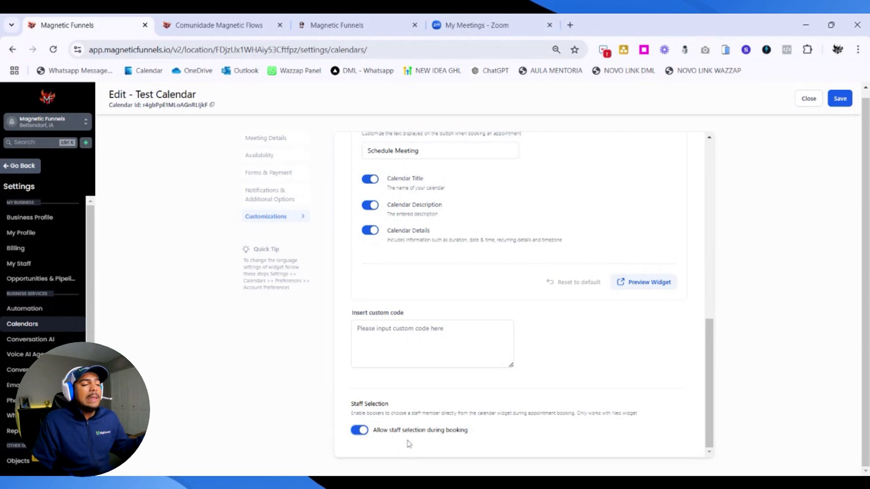
left_click(358, 429)
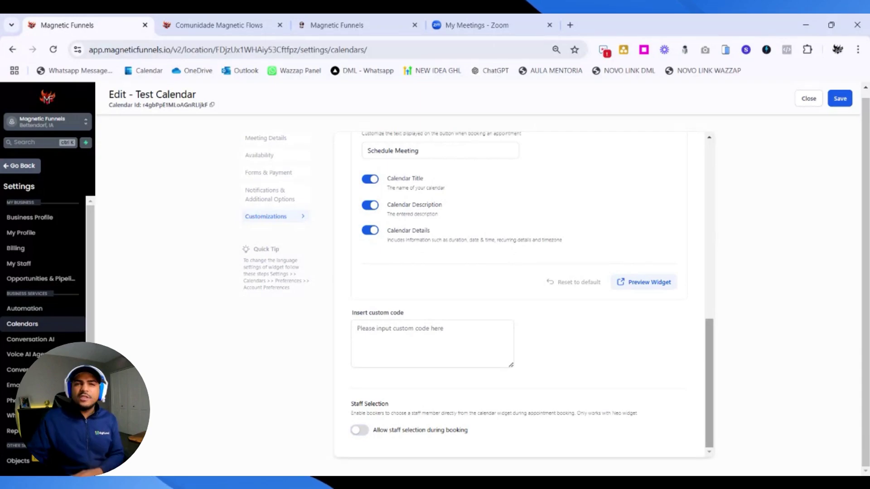
scroll(646, 278, "up", 10)
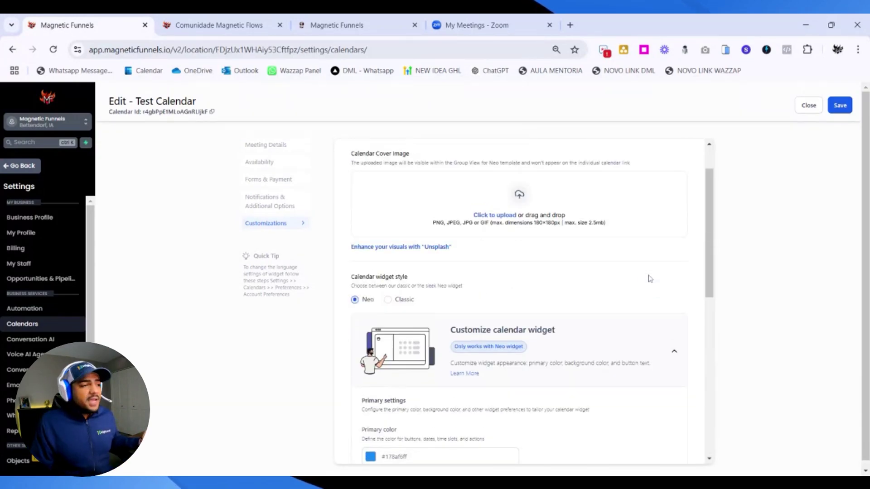
scroll(579, 316, "down", 4)
scroll(444, 267, "down", 3)
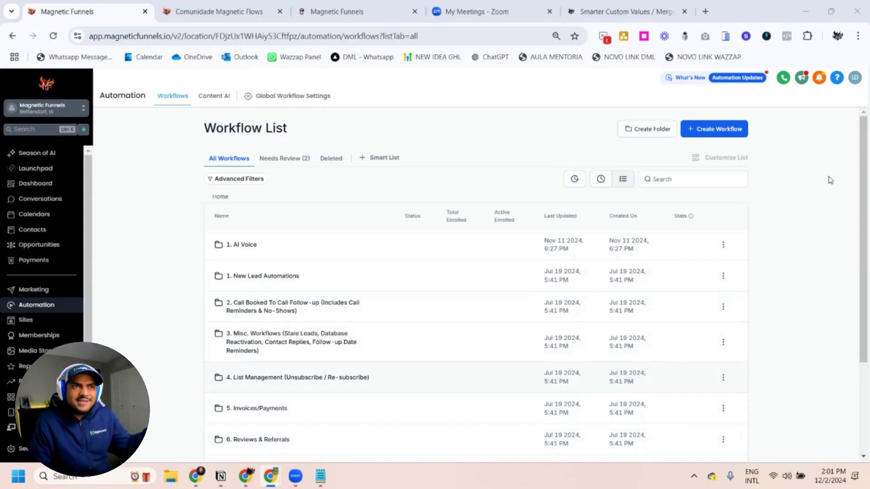
- Create a workflow from scratch and name it "Test Calendar Booking -> Confirmation & Reminders"
left_click(709, 132)
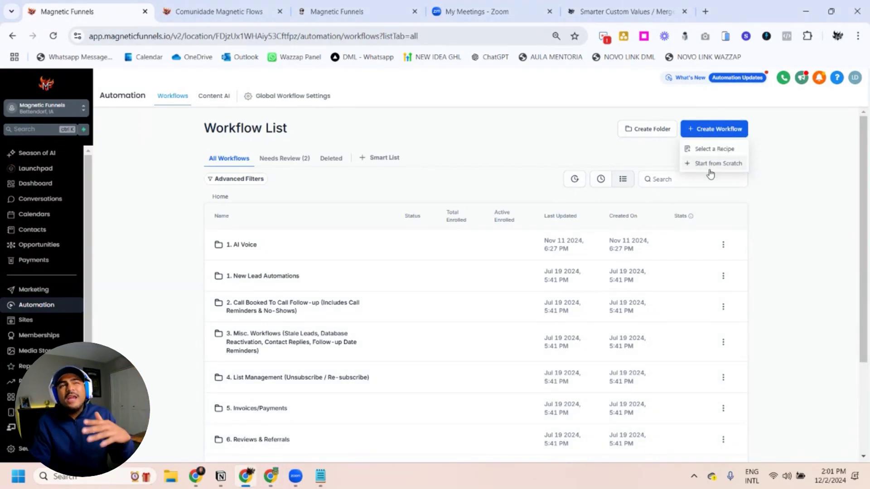
left_click(710, 167)
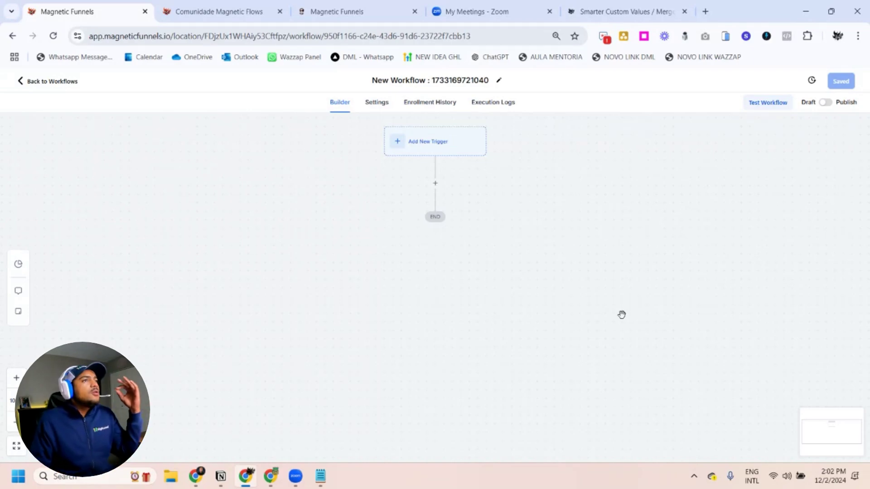
double_click(436, 84)
key("ctrl+a")
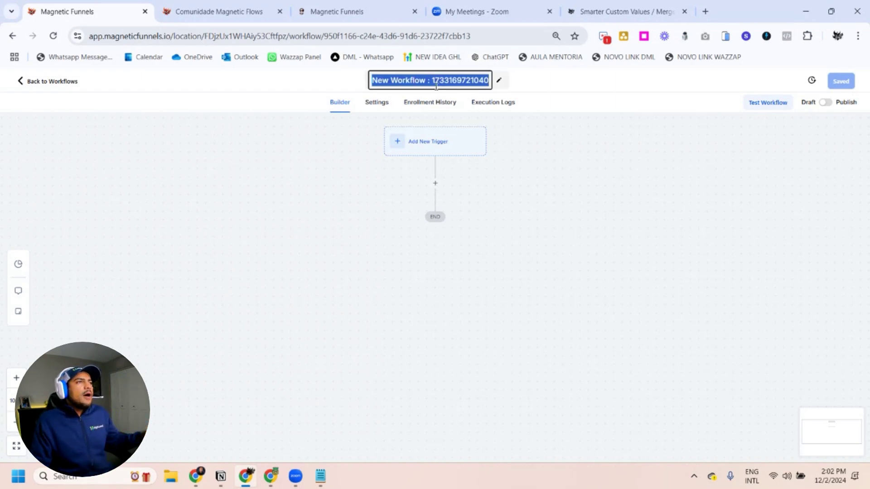
type("Test Calendar")
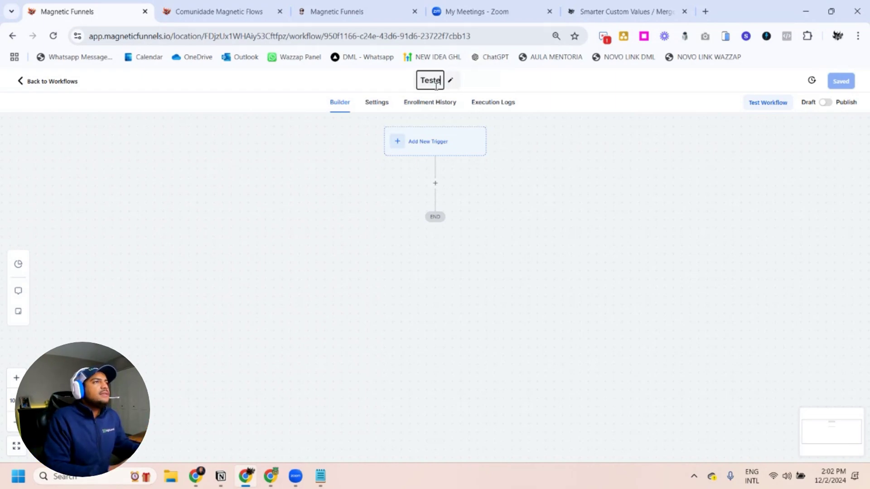
type(" Booking -")
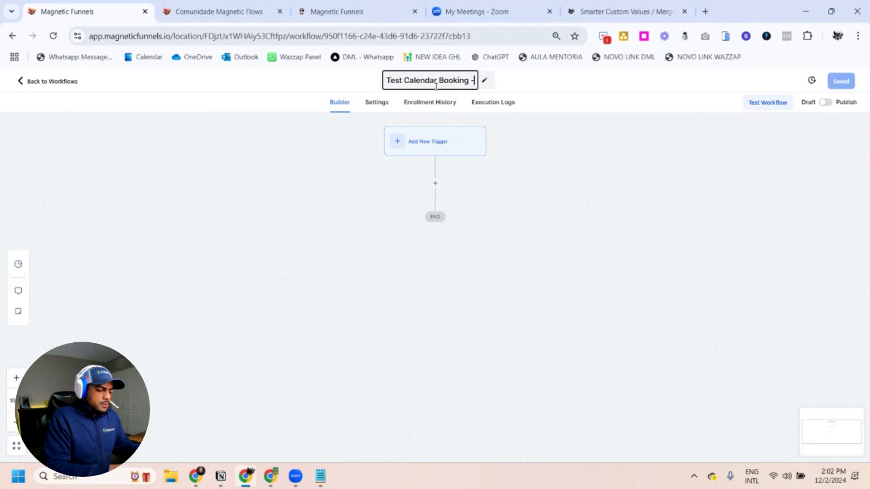
type("> Confirmation")
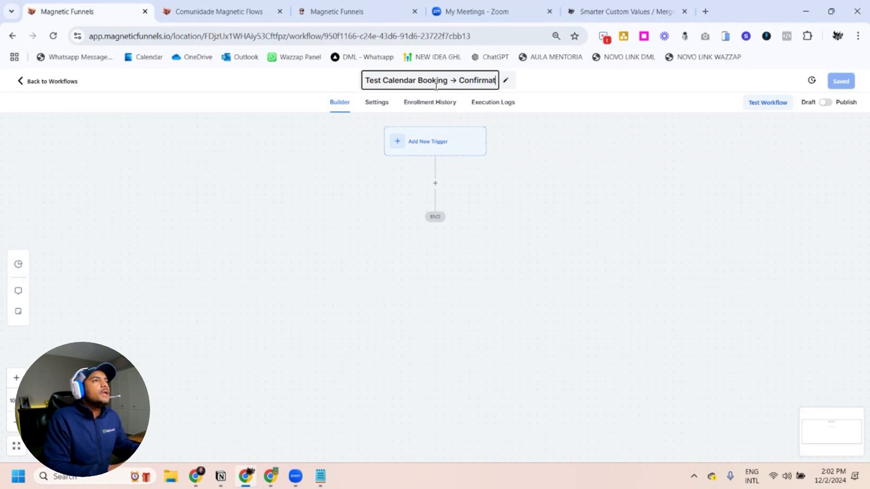
type(" & Reminders")
left_click(608, 208)
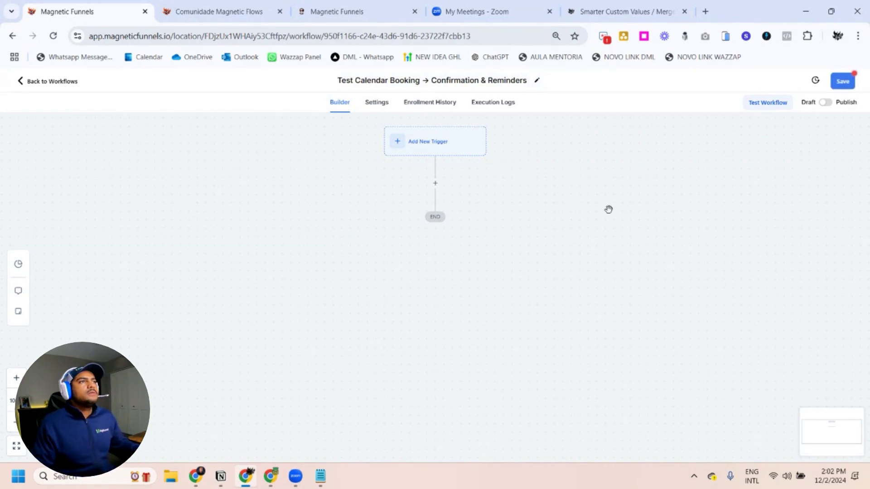
- Add a Customer booked appointment trigger to the workflow, filtered to bookings in Test Calendar
left_click(445, 143)
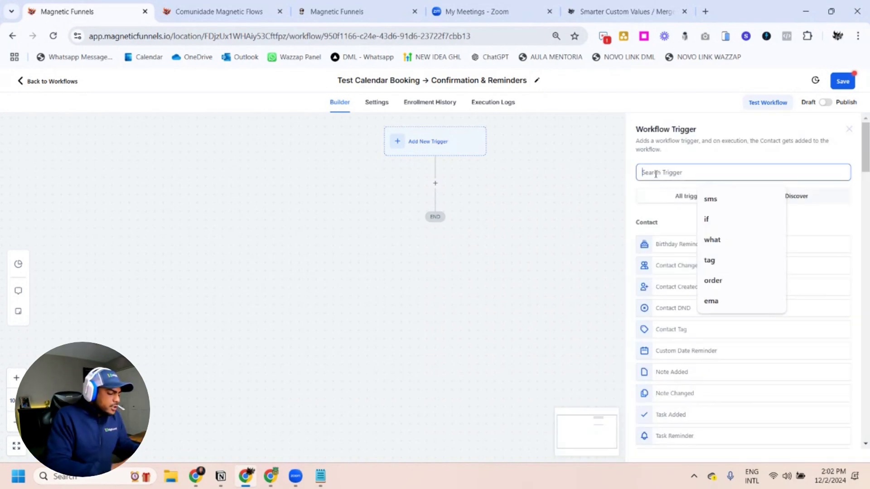
type("customer")
left_click(678, 325)
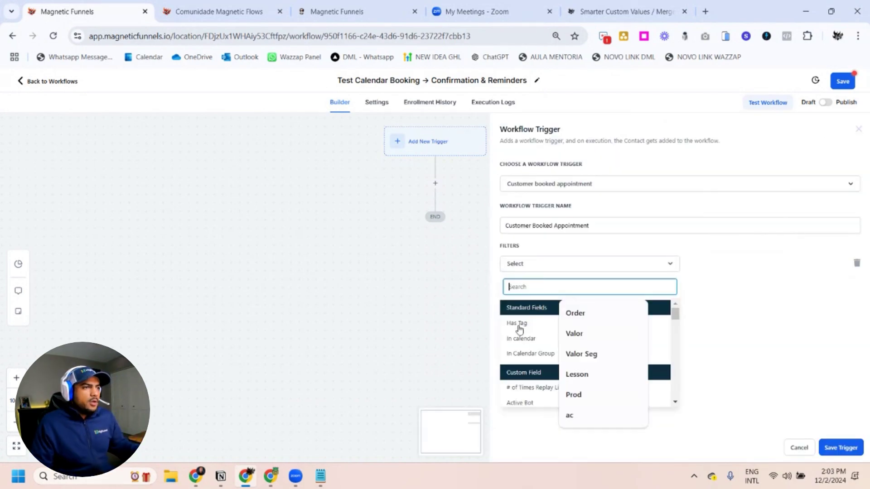
left_click(521, 338)
left_click(726, 265)
left_click(720, 378)
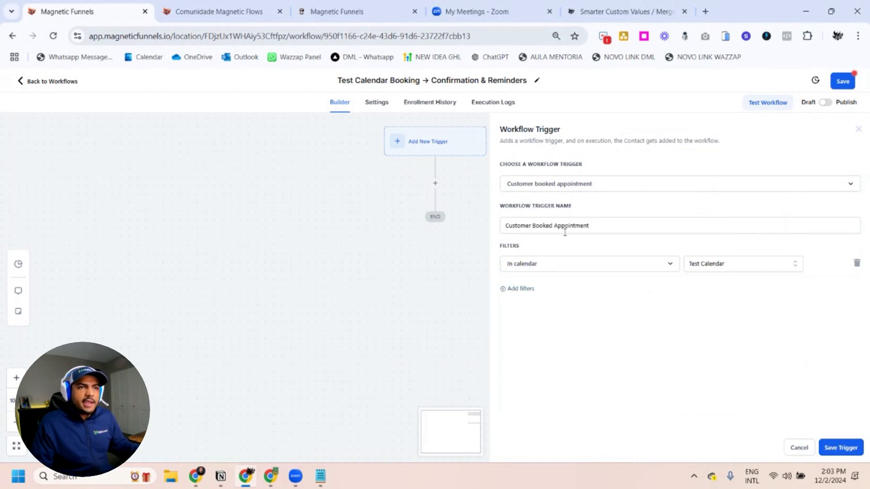
- Name the trigger "Customer Booked - Test Calendar" and save it
left_click(564, 226)
key("ctrl+a")
type("Customer Bo")
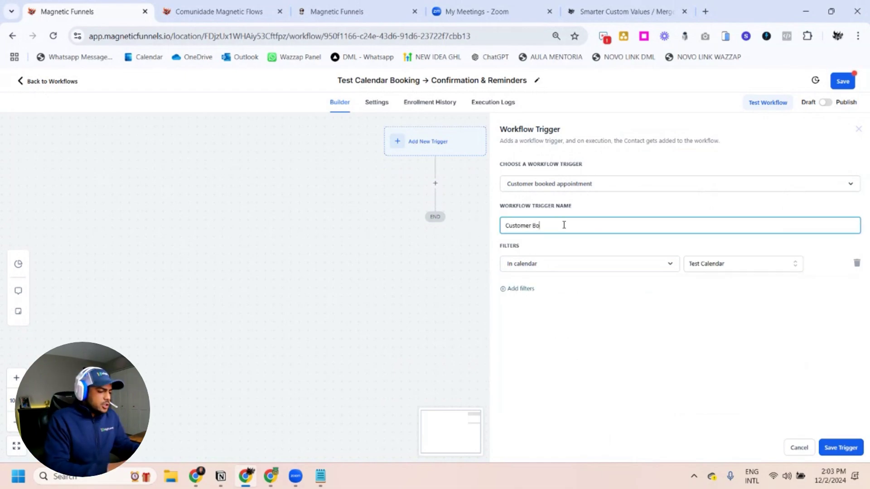
type("oked -")
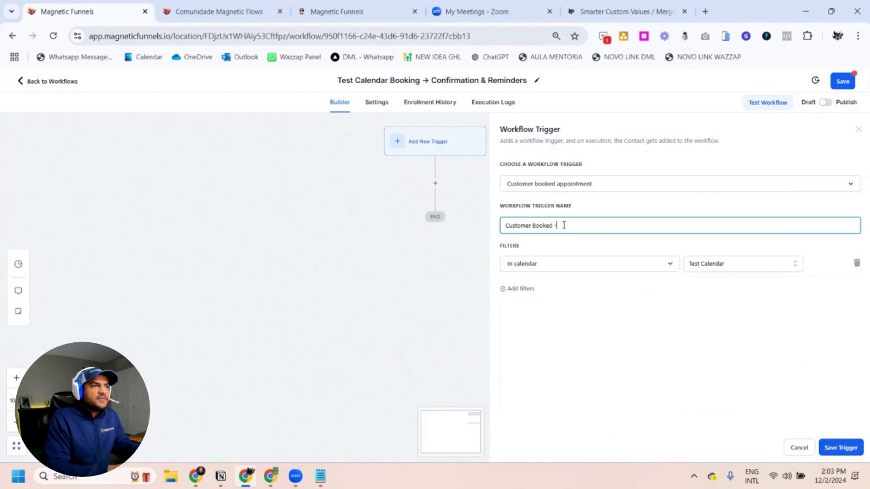
type(" Test Calendar")
left_click(840, 447)
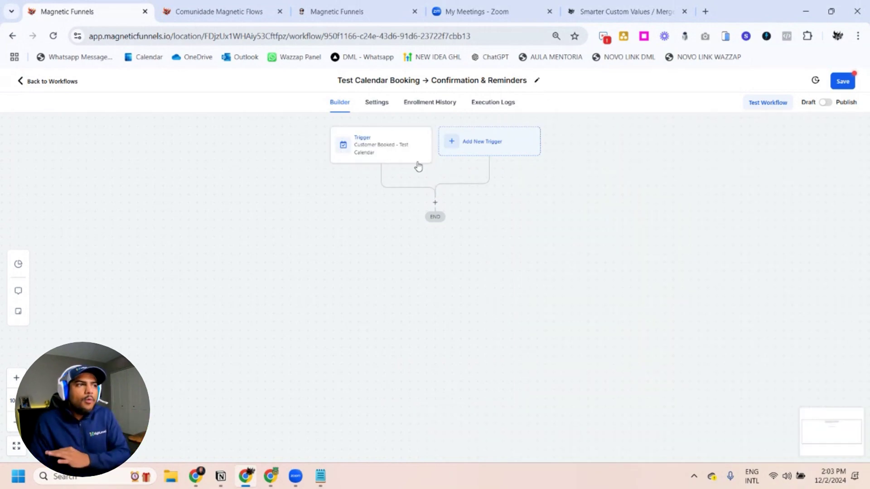
- Add an email action after the trigger and name it "Confirmation Email"
left_click(435, 202)
type("email")
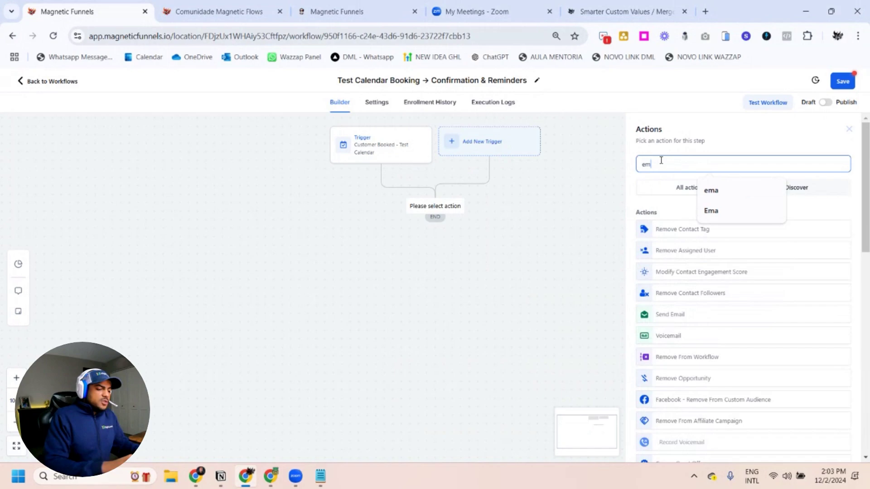
left_click(689, 236)
left_click(668, 197)
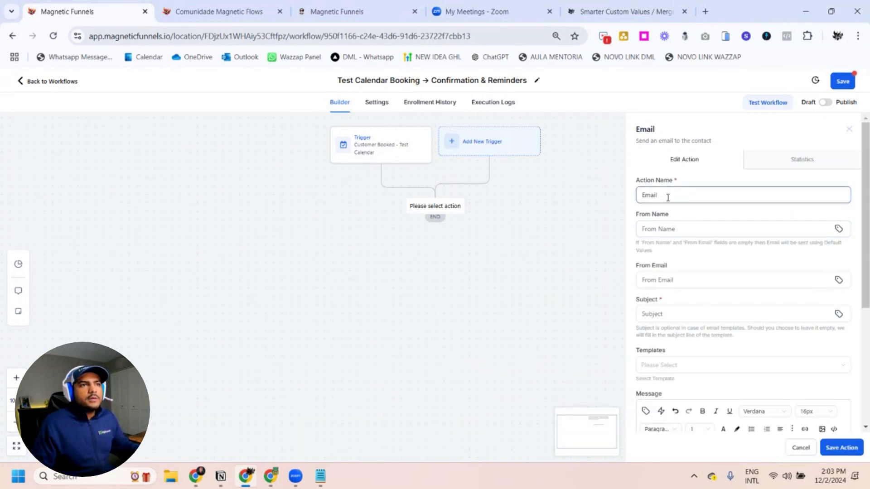
double_click(648, 195)
type("Confirmation Email")
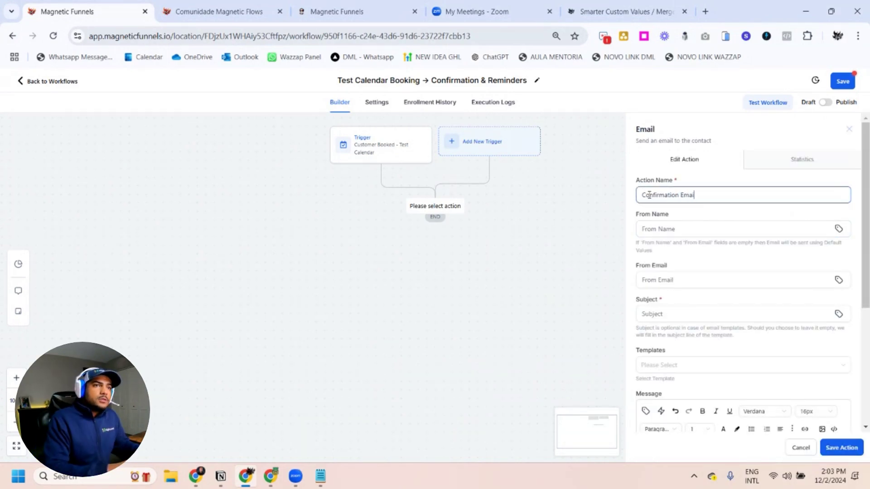
- Set the email's from name to {{custom_values.from_name}} and its from email to {{custom_values.from_email}}
left_click(675, 229)
left_click(734, 295)
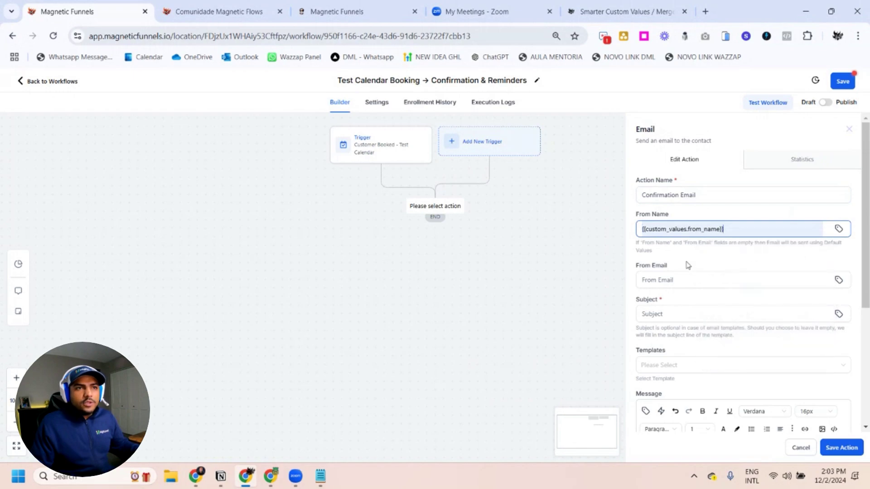
left_click(667, 280)
left_click(752, 347)
- Set the confirmation email's subject to "Appointment Confirmation"
scroll(716, 256, "down", 3)
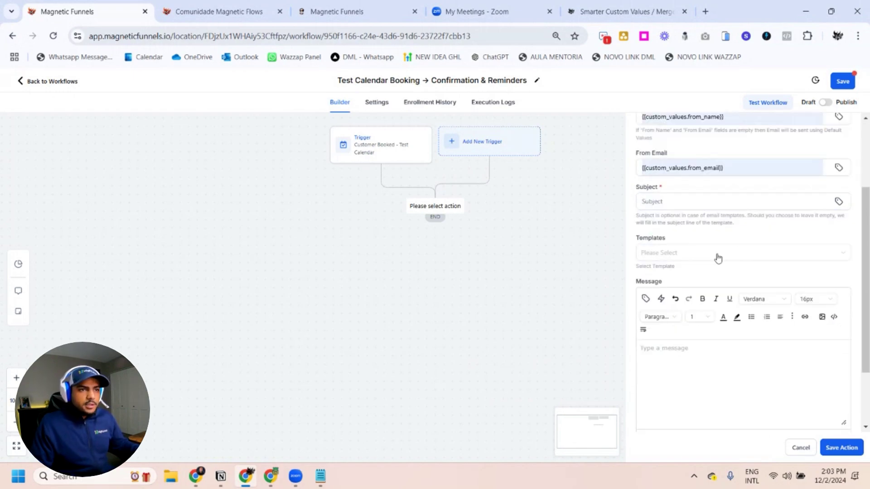
left_click(657, 201)
left_click(657, 200)
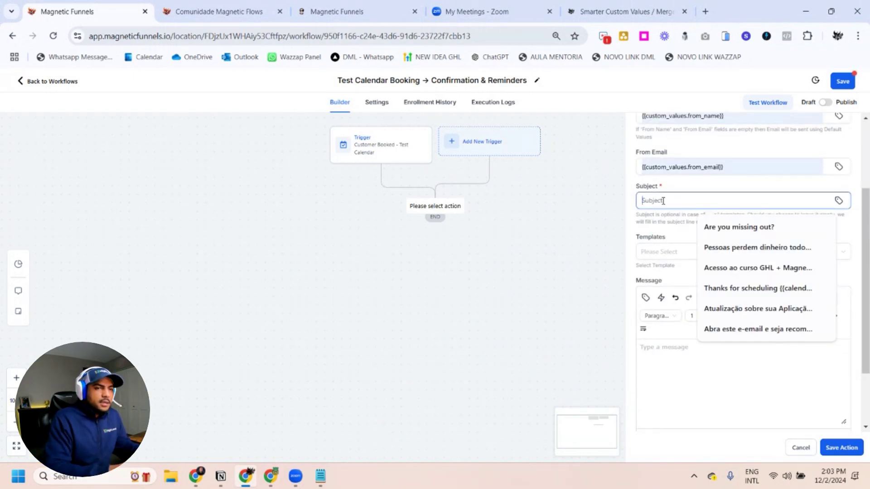
type("App")
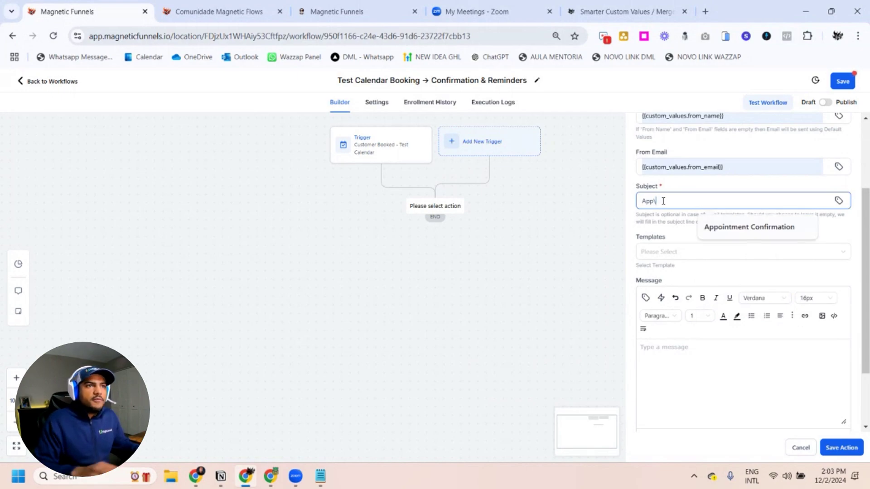
type("ointment Confirmation")
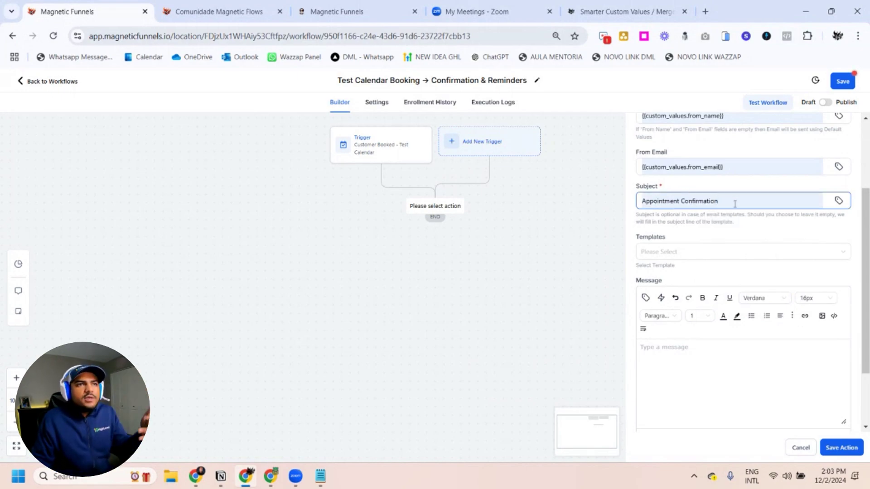
- Begin the email message with the greeting "Hi, {{contact.first_name}}!", inserting the contact's first name as a custom value
scroll(712, 251, "up", 1)
scroll(716, 272, "down", 3)
left_click(654, 290)
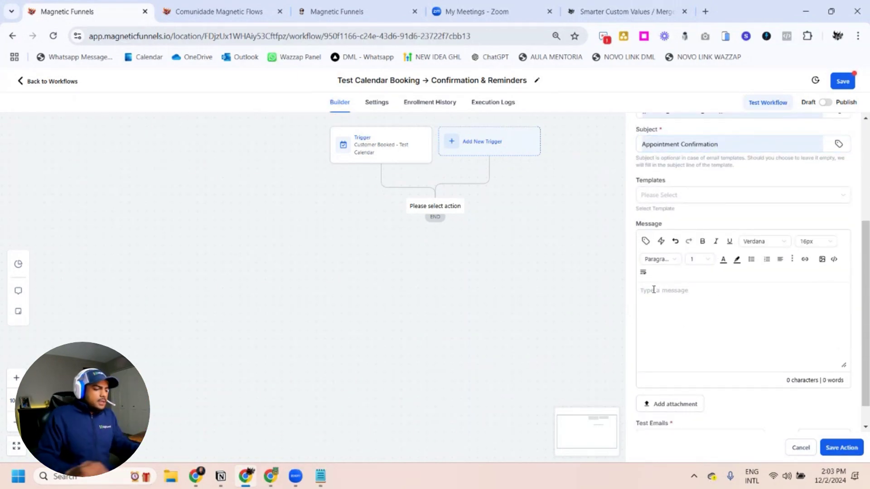
type("Hi,")
left_click(645, 241)
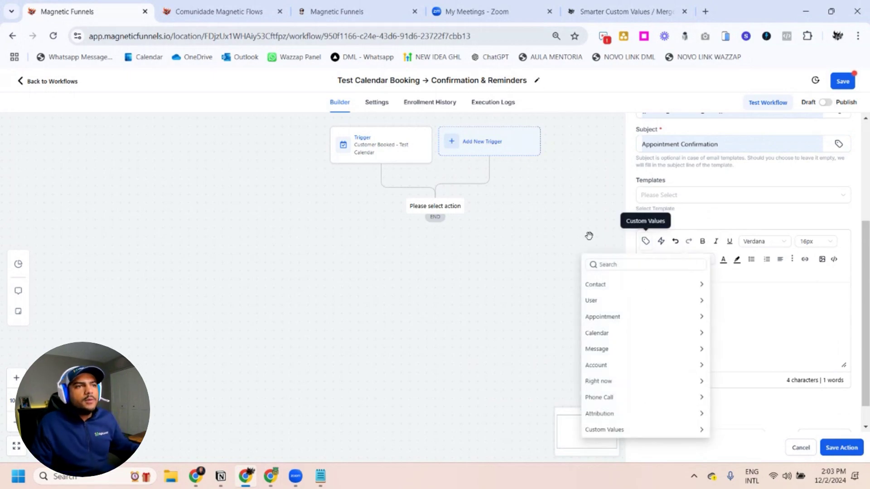
left_click(594, 284)
left_click(611, 314)
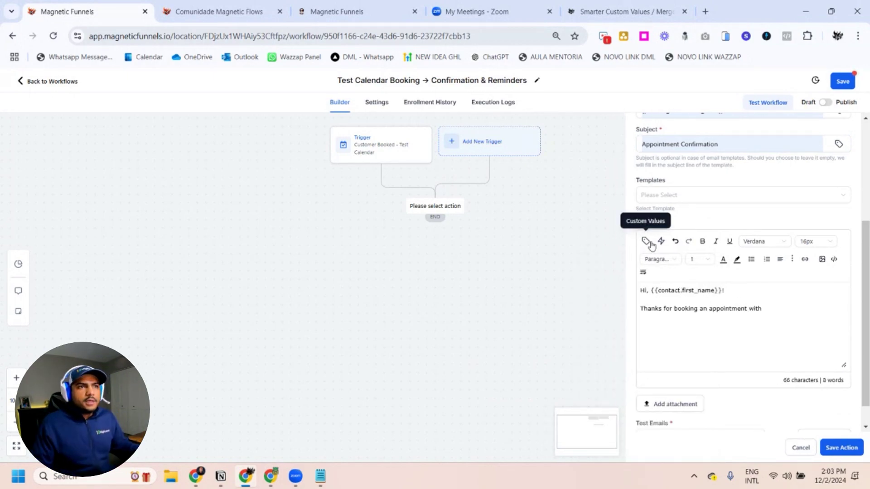
- Complete the line "Thanks for booking an appointment with {{location.name}}." using the account name custom value, and start a new line
left_click(647, 241)
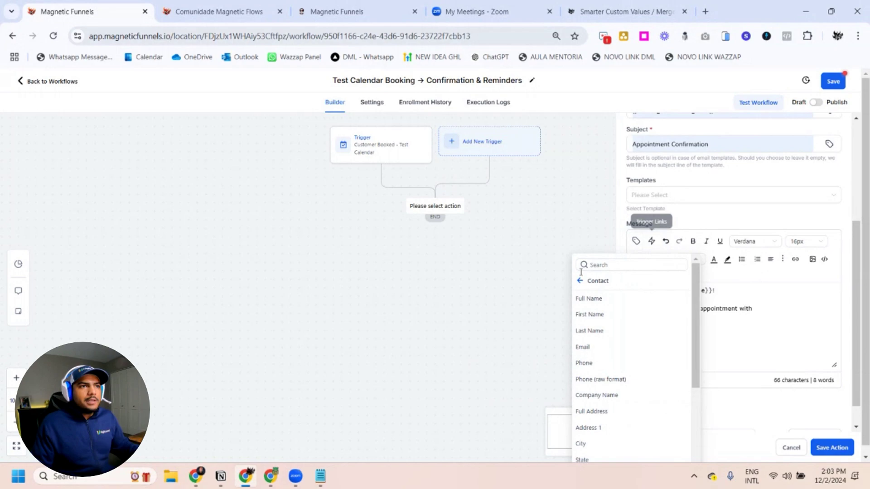
scroll(604, 361, "down", 1)
left_click(581, 280)
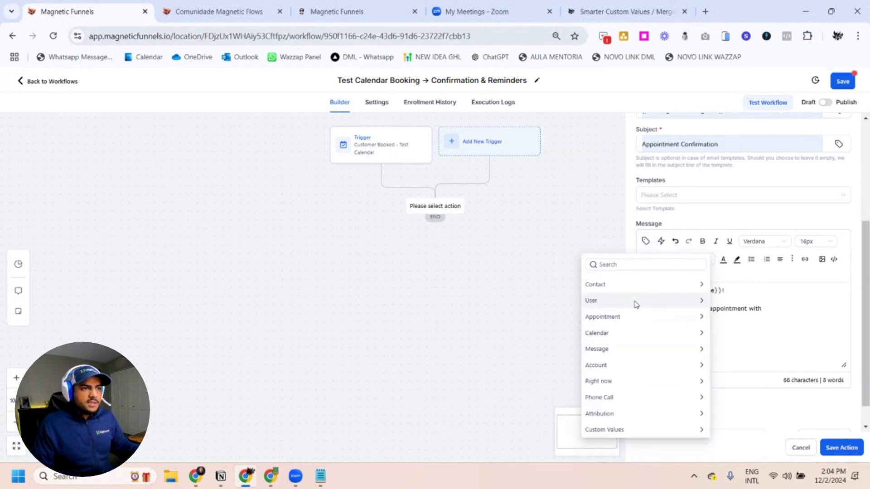
left_click(653, 365)
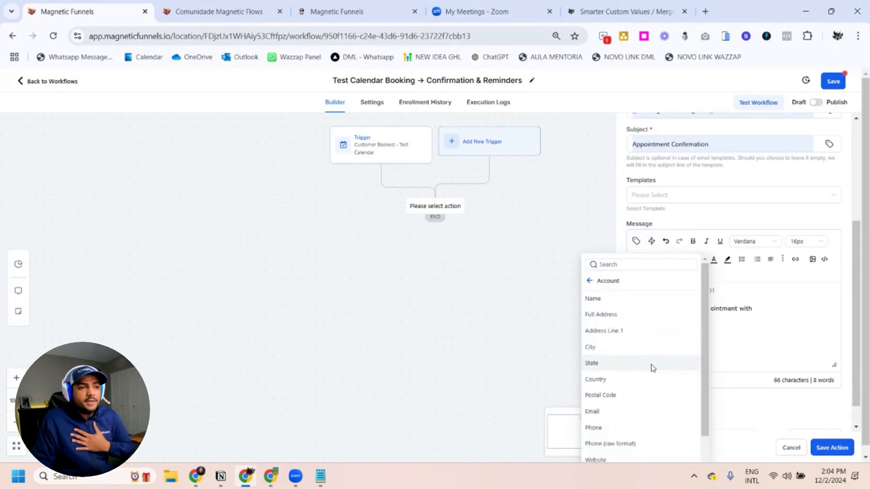
left_click(610, 300)
type(".name}}")
key("Return")
- Write the line "We are scheduled for {{appointment.start_time}}." in the email message, inserting the appointment start time as a custom value
type("We are scheduled for")
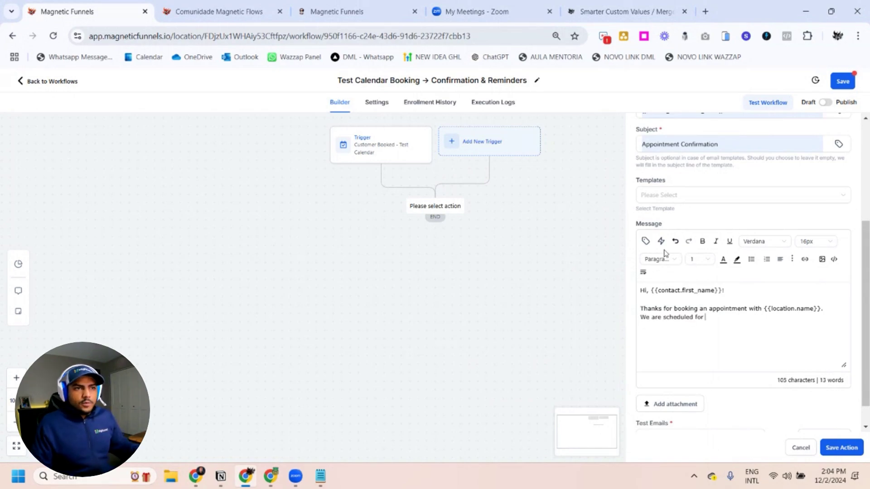
left_click(645, 241)
left_click(580, 281)
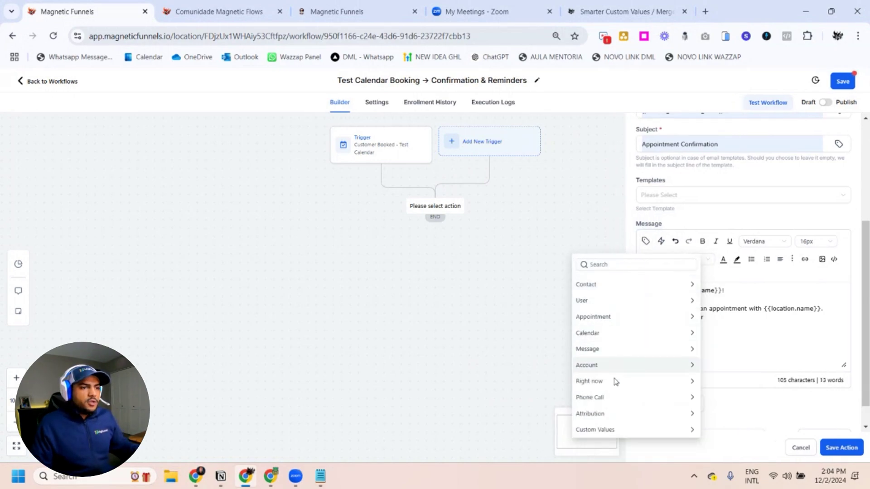
left_click(646, 320)
left_click(598, 347)
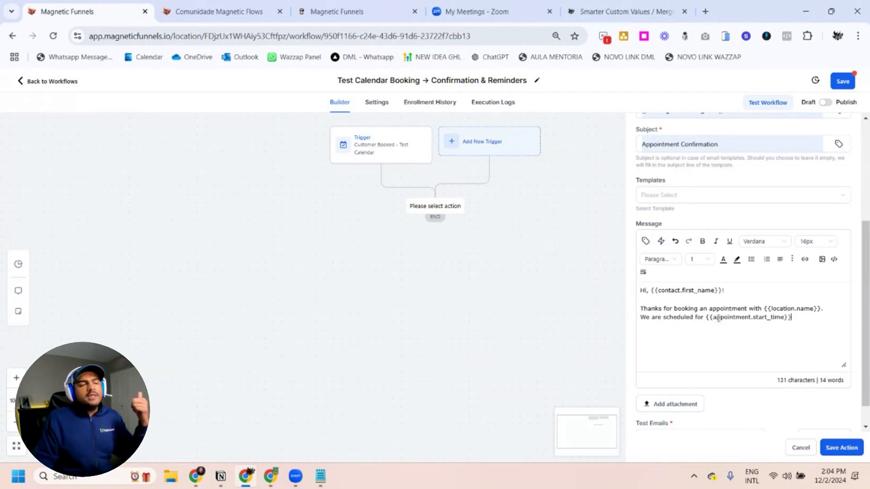
type(".")
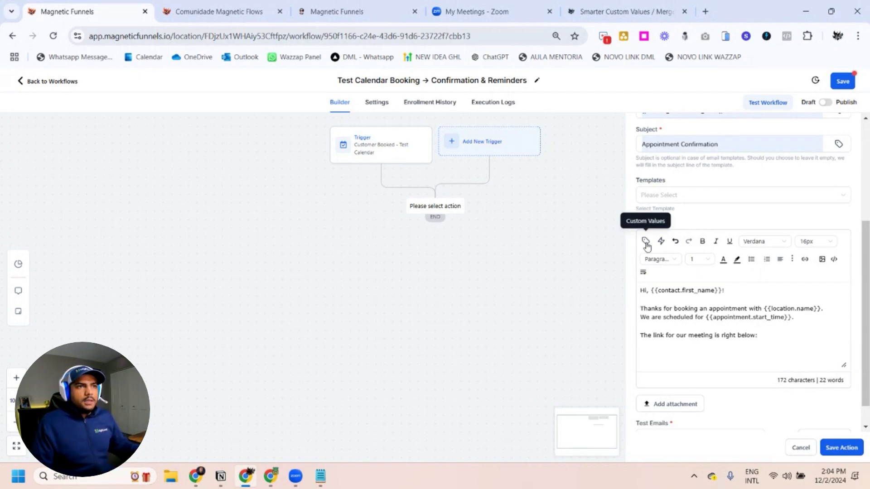
- Put the {{appointment.meeting_location}} custom value under the line "The link for our meeting is right below:" and save the confirmation email action
left_click(646, 241)
scroll(600, 383, "down", 3)
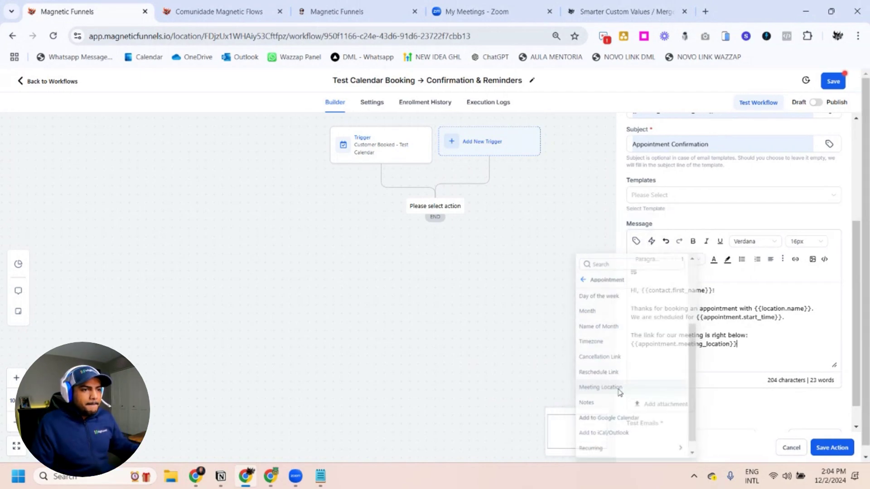
left_click(598, 395)
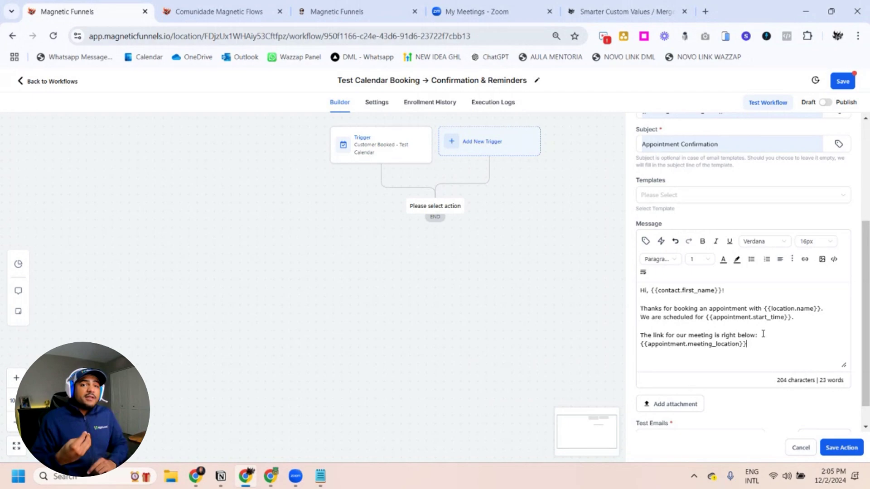
scroll(686, 218, "up", 4)
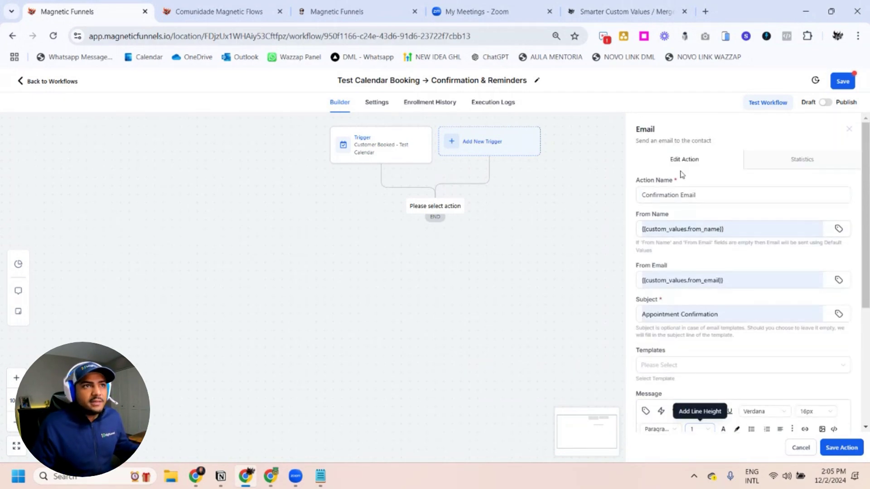
scroll(771, 362, "down", 10)
left_click(841, 448)
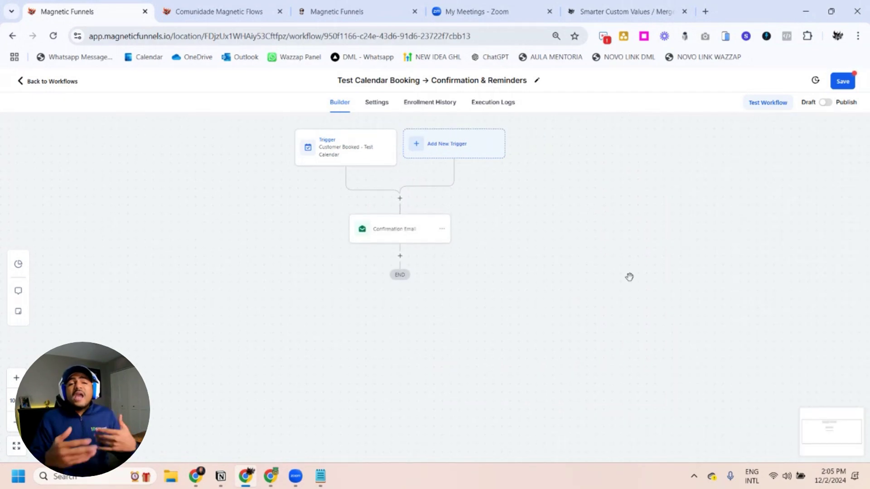
- Add a Wait action after the confirmation email that waits for Event / Appointment time
left_click(400, 256)
left_click(658, 172)
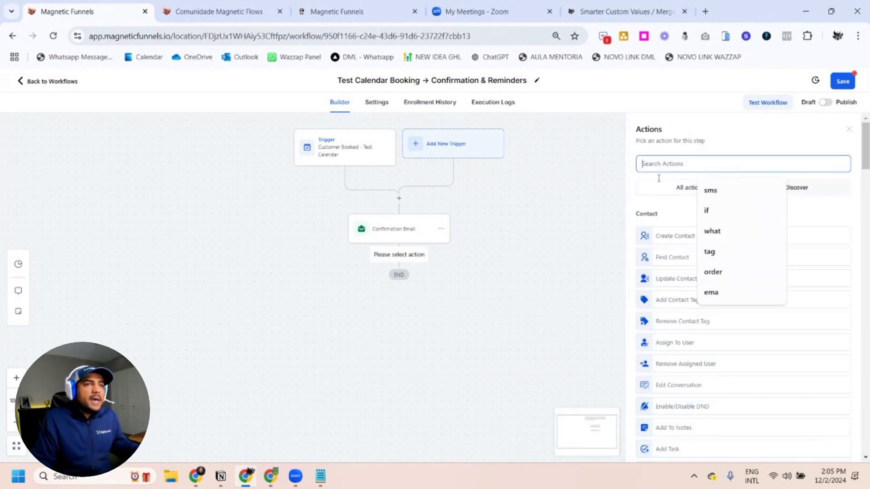
type("wait")
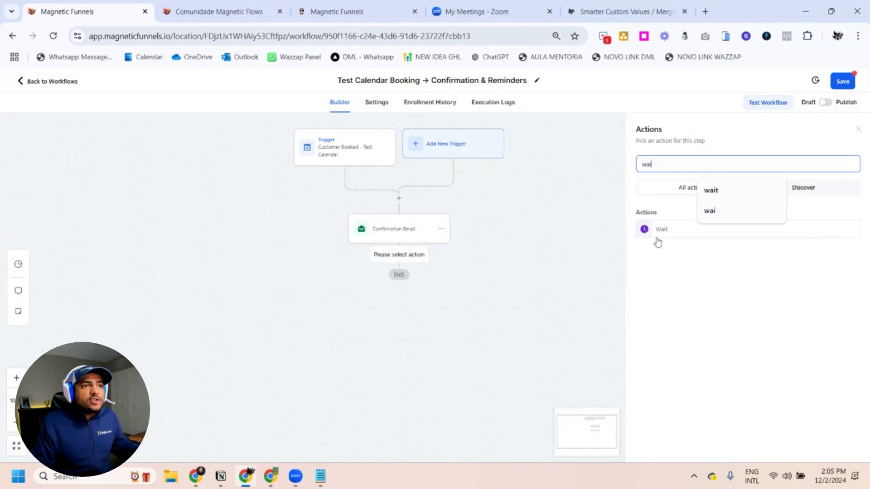
left_click(657, 231)
left_click(571, 220)
left_click(582, 279)
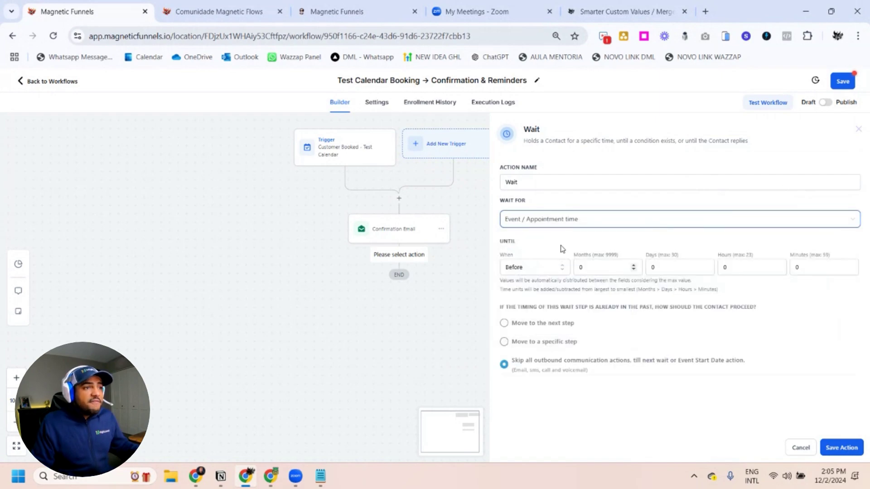
- Name the wait action "Wait 5 Days Before Event", set it to 5 days before the appointment, and save it
left_click(522, 182)
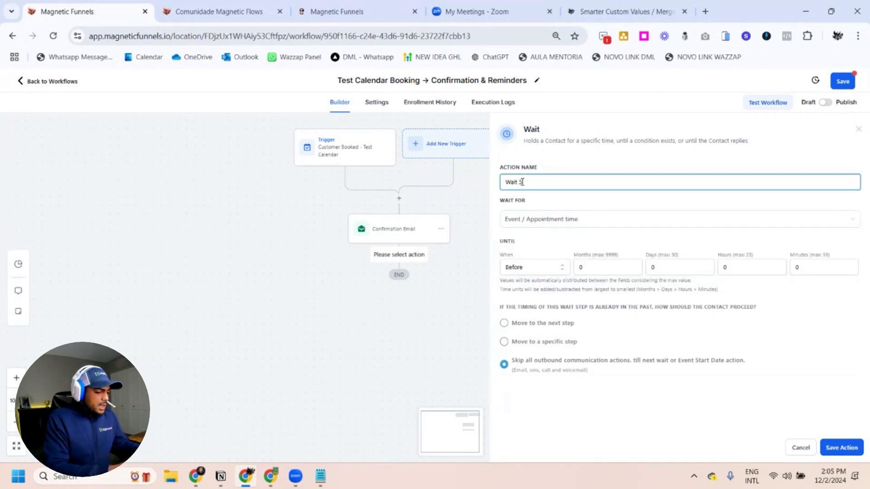
type("5 Days Be")
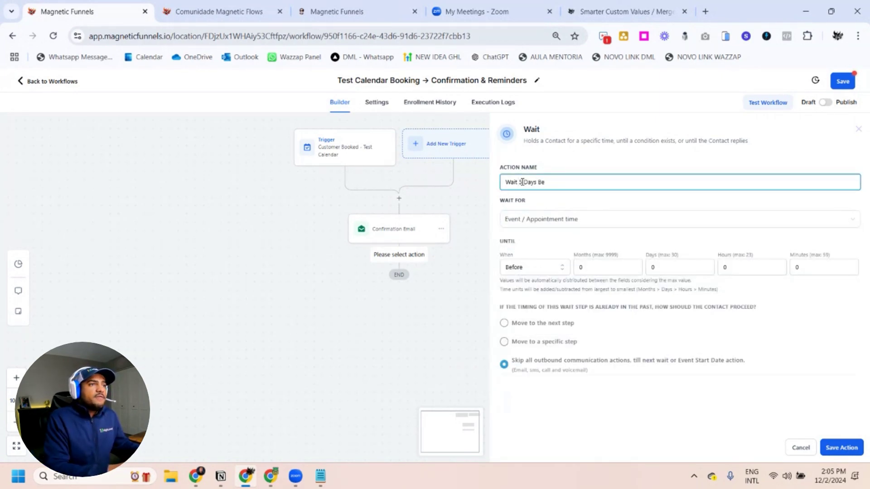
type("fore Event")
double_click(657, 267)
key("Return")
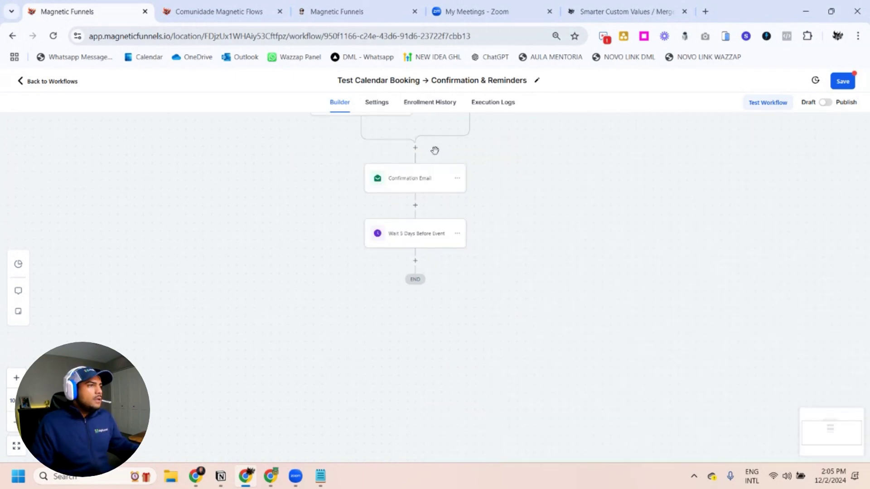
- Copy the Confirmation Email action to the position below the Wait 5 Days Before Event step
left_click(457, 178)
mouse_move(487, 212)
left_click(554, 196)
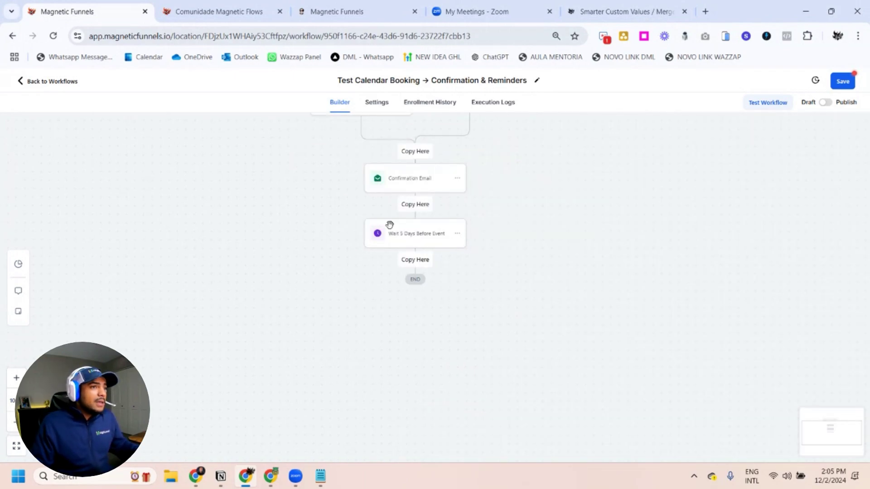
left_click(394, 263)
scroll(444, 313, "up", 1)
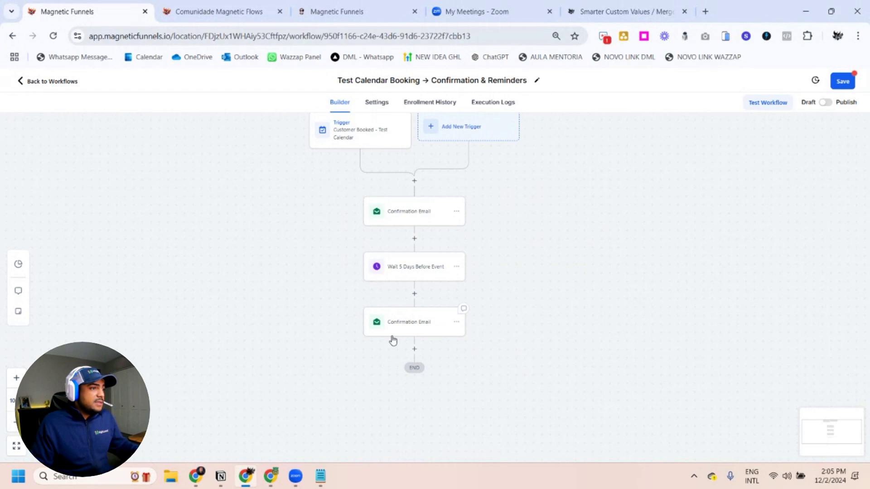
- Rename the copied email action "Reminder - 5 Days Before Event" and set its subject to "We are 5 days away from our meeting"
left_click(396, 323)
triple_click(694, 199)
type("Reminder ")
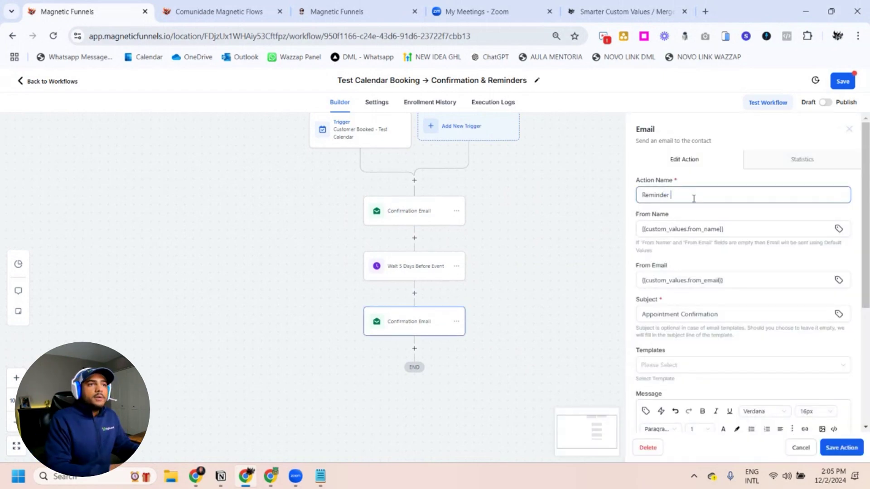
type("- 5 Days Before E")
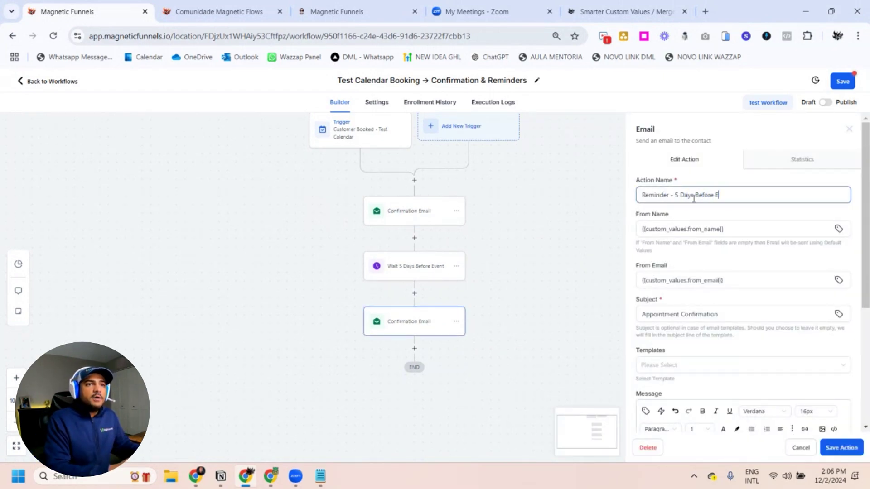
type("vent")
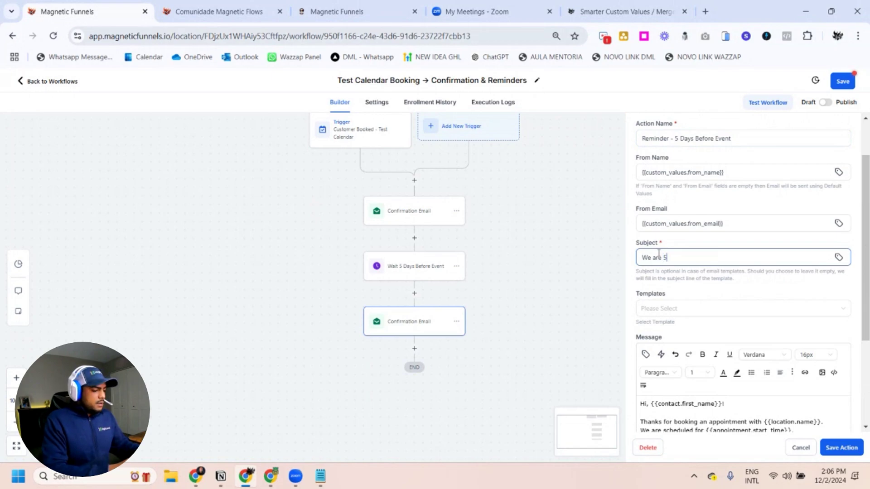
type("ys as")
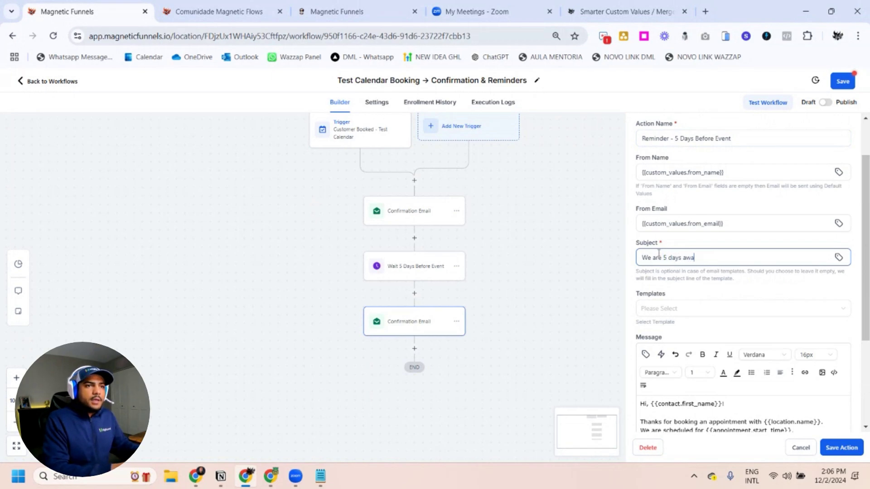
type("y from our meeting")
- Replace the thank-you sentence with "Your meeting with {{location.name}} is in 5 days." and join the scheduled-time sentence onto the same line
scroll(657, 363, "down", 2)
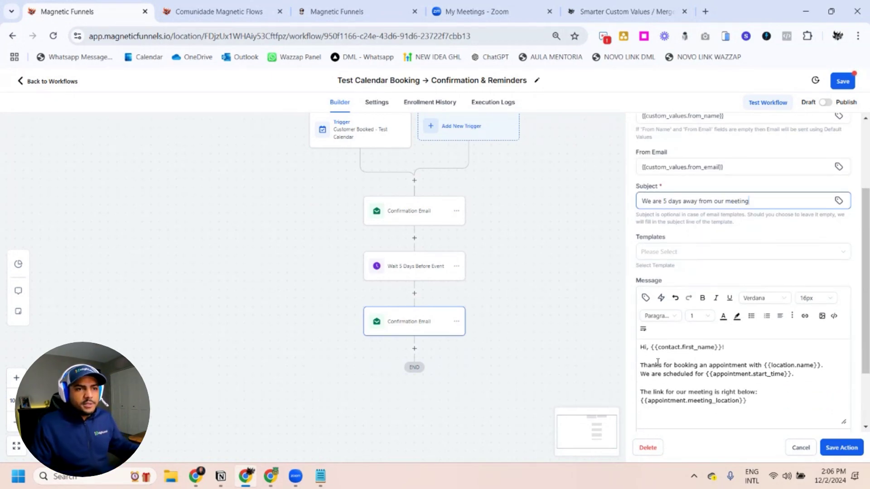
left_click(640, 365)
type("Your meeting with")
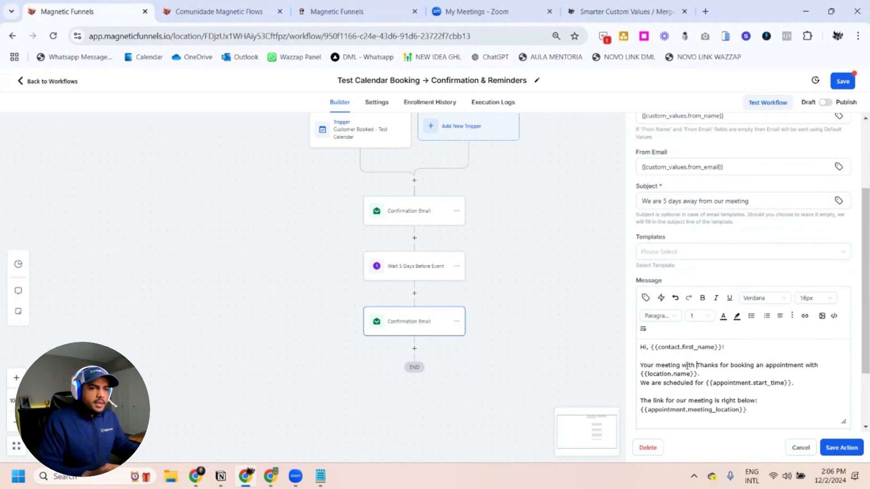
key("ctrl+Delete")
key("ctrl+Delete")
key("ctrl+Delete")
key("ctrl+Delete")
key("ctrl+Delete")
key("ctrl+Delete")
key("End")
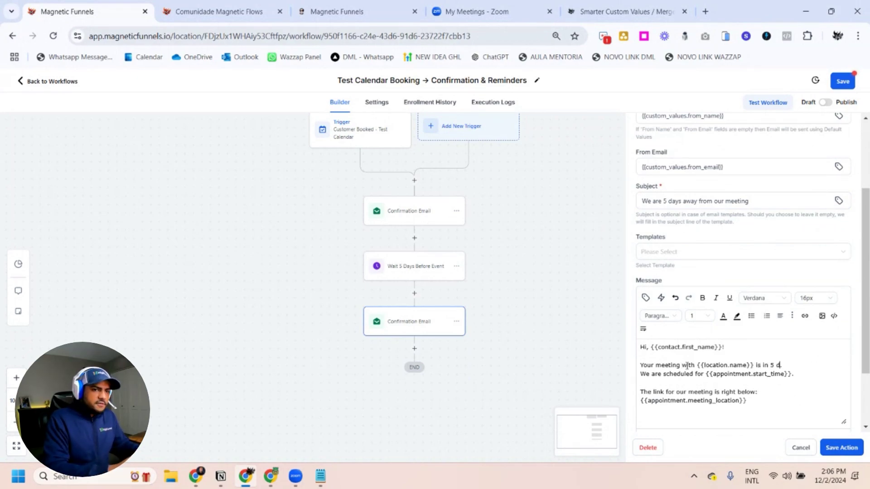
type("is in 5 dya")
key("BackSpace")
key("BackSpace")
type("ays.")
key("Delete")
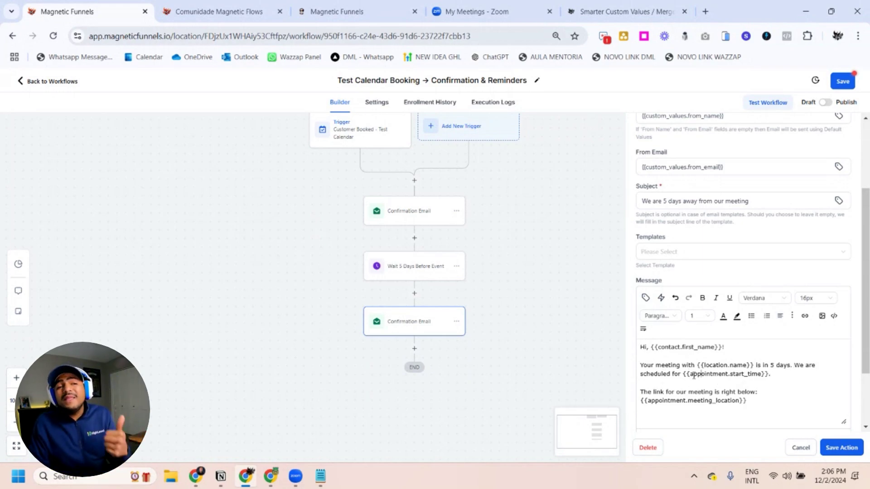
- Start a new paragraph for the sign-off after the meeting location in the reminder message
scroll(725, 388, "down", 1)
left_click(749, 343)
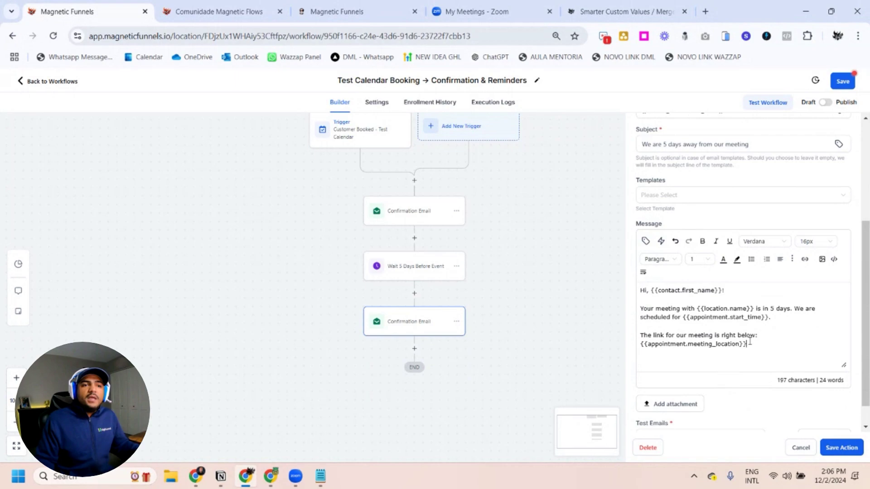
key("Return")
key("Return")
type("Lucas,")
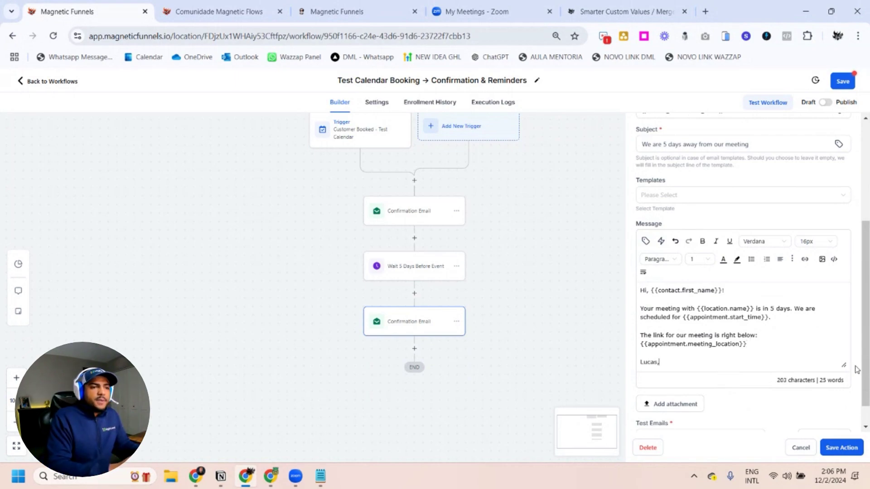
key("BackSpace")
type("Dantas")
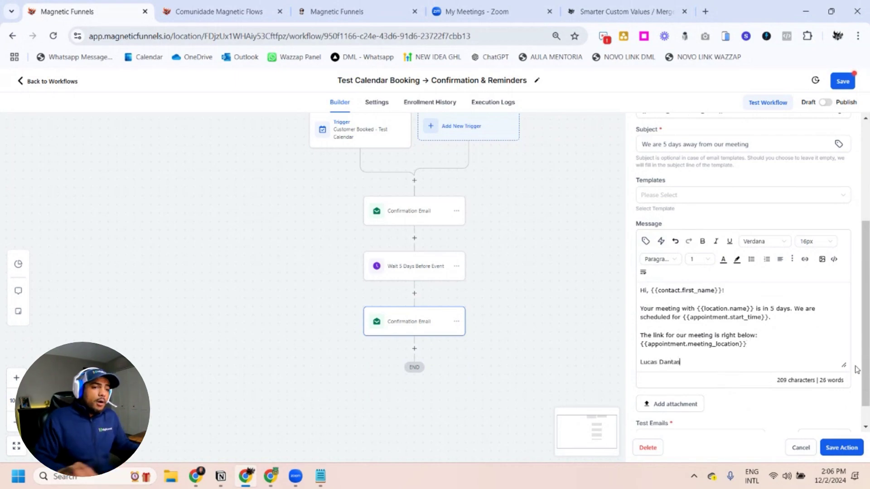
key("ctrl+z")
- Sign the reminder message with the {{user.name}} custom value and a further custom value below it, and save the email action
left_click(646, 241)
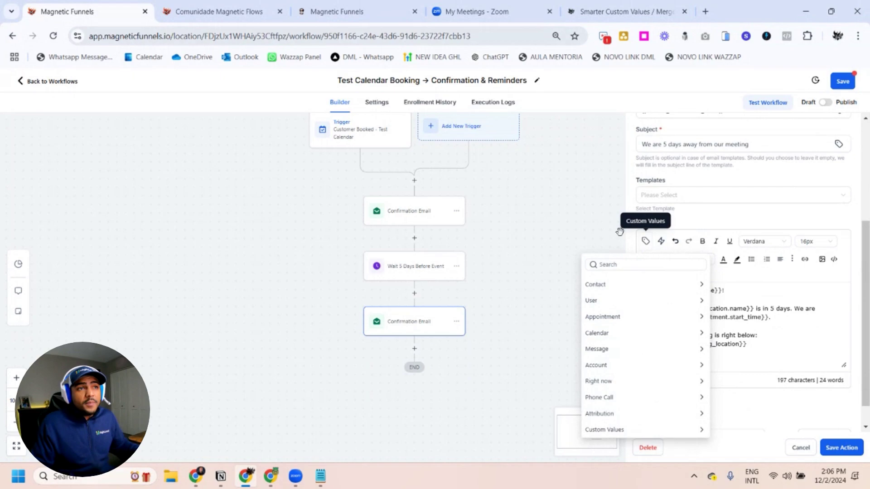
left_click(604, 300)
left_click(605, 299)
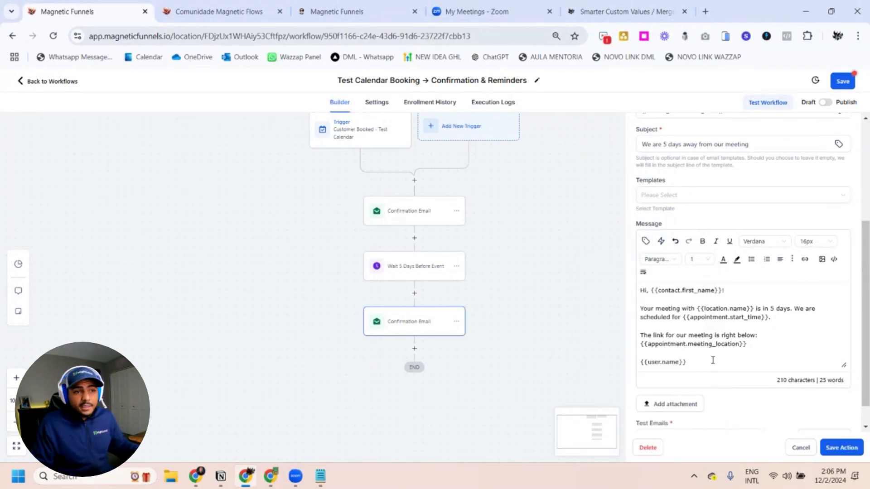
left_click(645, 241)
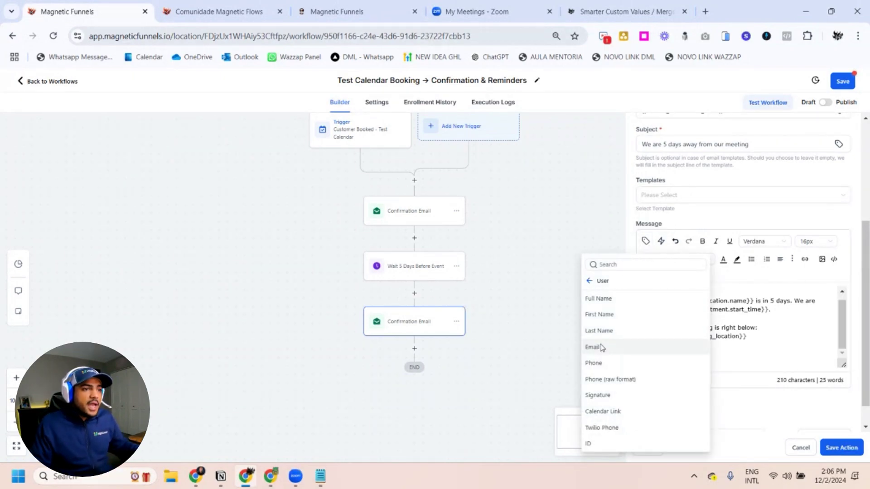
left_click(589, 281)
scroll(698, 316, "up", 2)
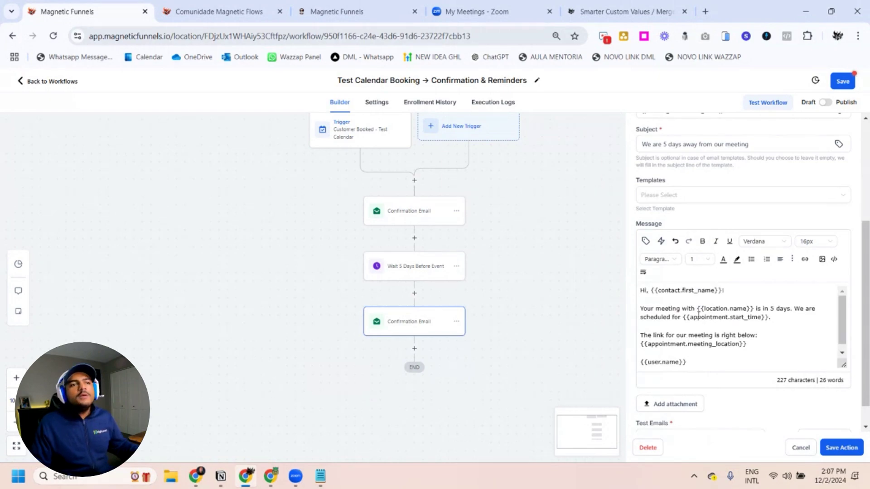
scroll(703, 229, "down", 1)
left_click(842, 448)
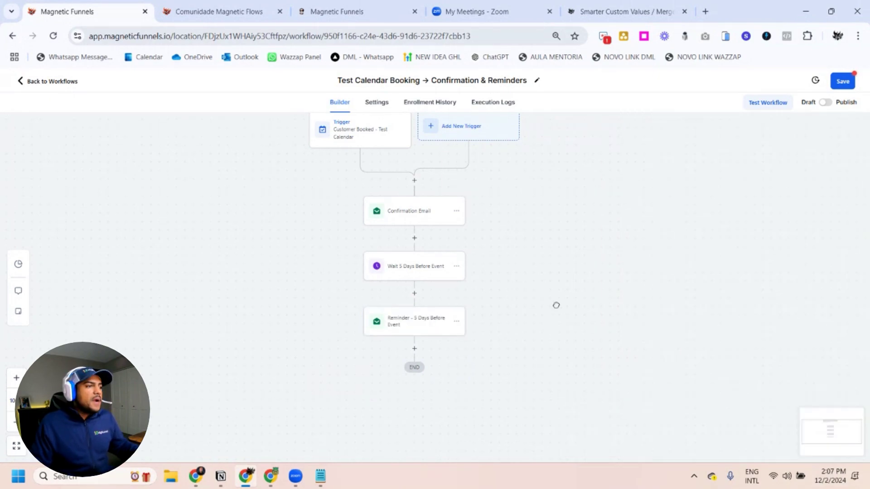
- Copy the Wait 5 Days Before Event step to the position below the 5-day reminder email
left_click(480, 192)
left_click(516, 224)
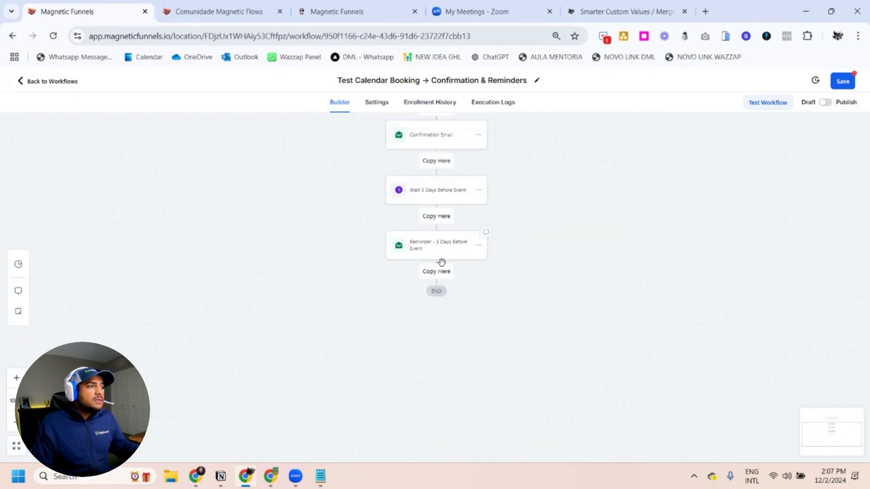
left_click(437, 271)
- Rename the copied wait step "Wait 3 Days Before Event", set it to 3 days before the appointment, and save it
left_click(424, 303)
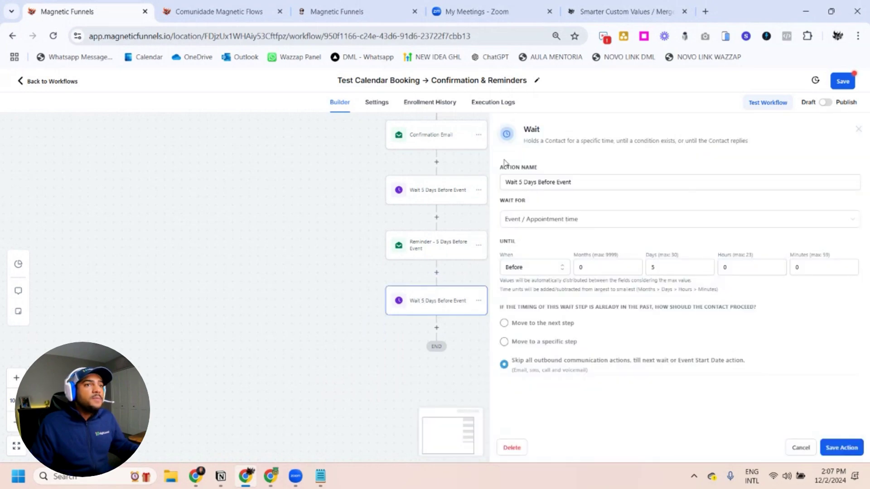
left_click(519, 182)
key("Delete")
type("3")
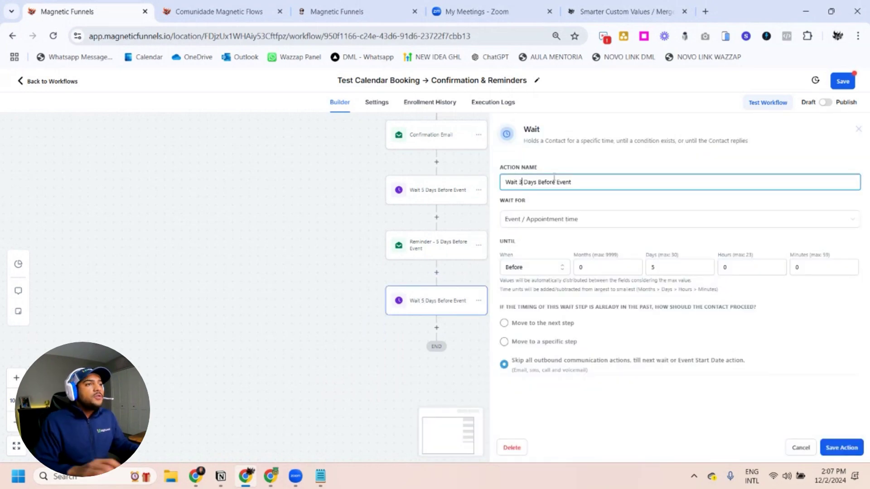
left_click(658, 267)
key("BackSpace")
type("3")
key("Return")
- Copy the 5-day reminder email below the 3-day wait and rename the copy "Reminder - 3 Days Before Event"
left_click(476, 242)
mouse_move(509, 278)
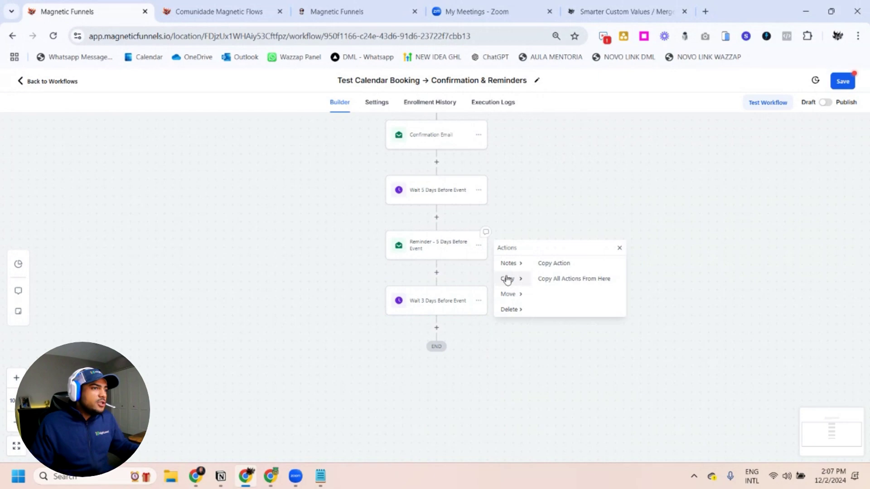
left_click(552, 264)
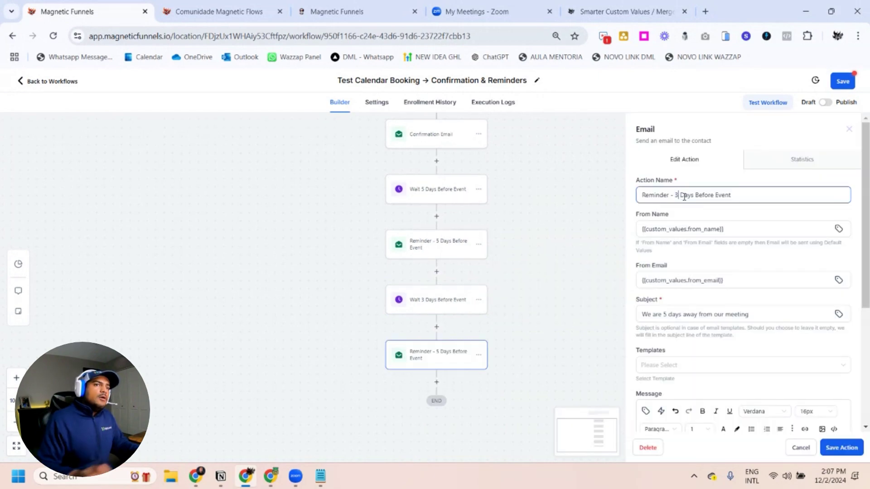
- Change the copied reminder's subject to "We are 3 days away from our meeting" and its message to "in 3 days", and save the email action
scroll(684, 196, "down", 4)
left_click(667, 146)
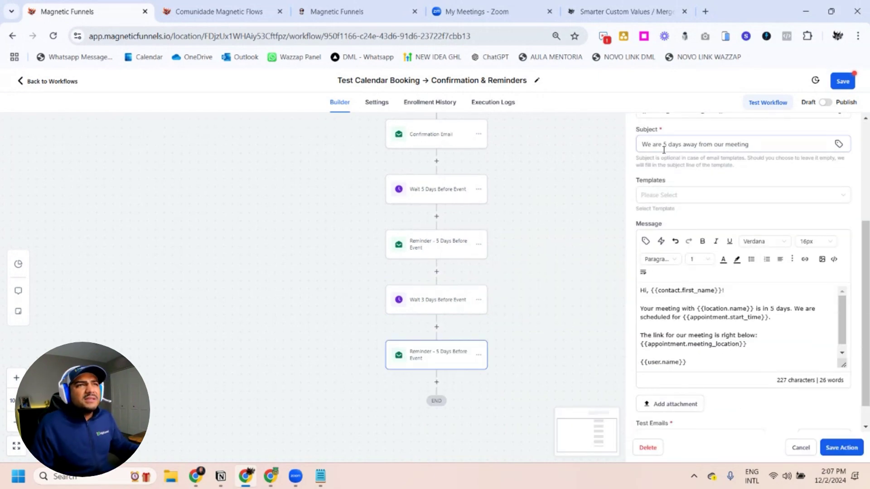
key("BackSpace")
type("3")
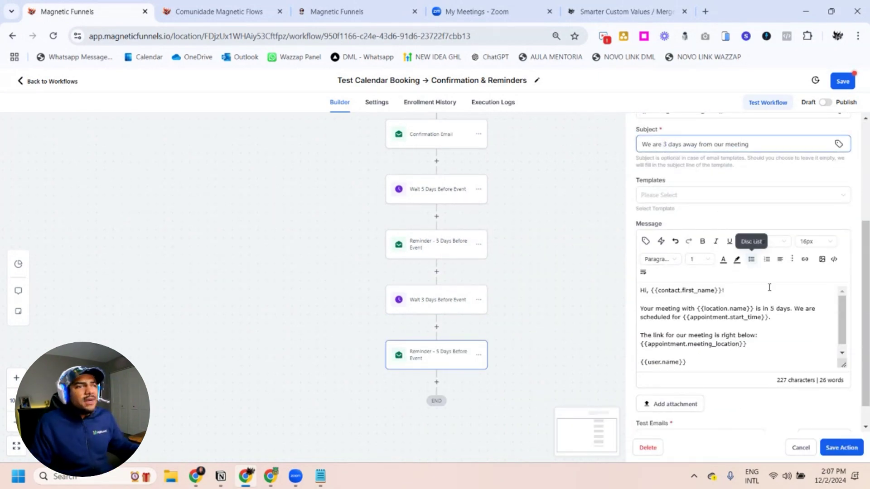
left_click(775, 308)
key("BackSpace")
type("3")
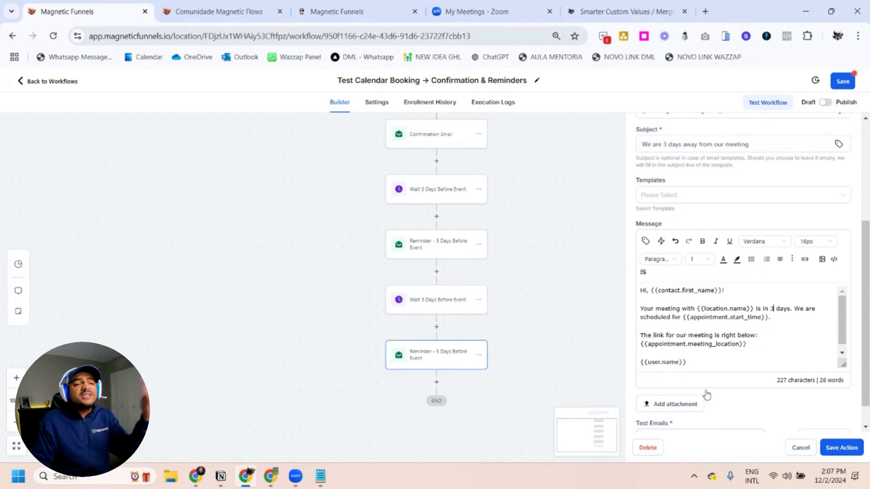
left_click(842, 448)
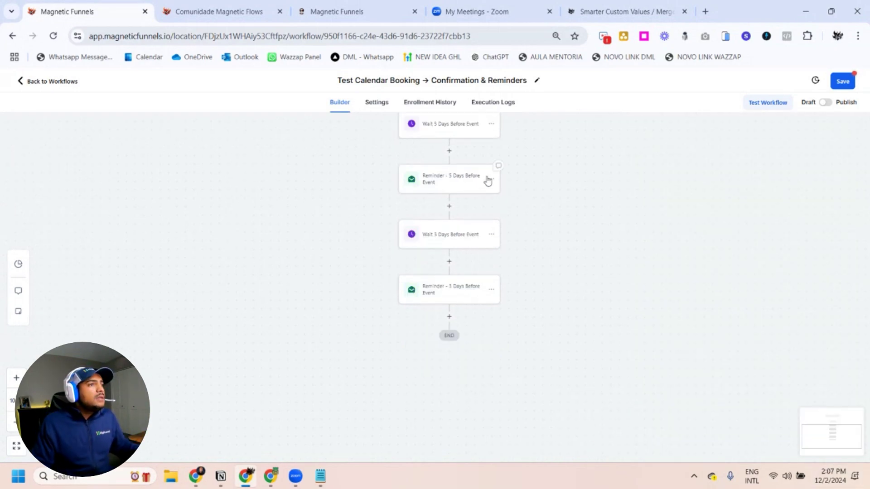
- Copy the 5-day wait below the 3-day reminder and save it as "Wait 1 Hour Before Event" with 0 days and 1 hour
left_click(491, 123)
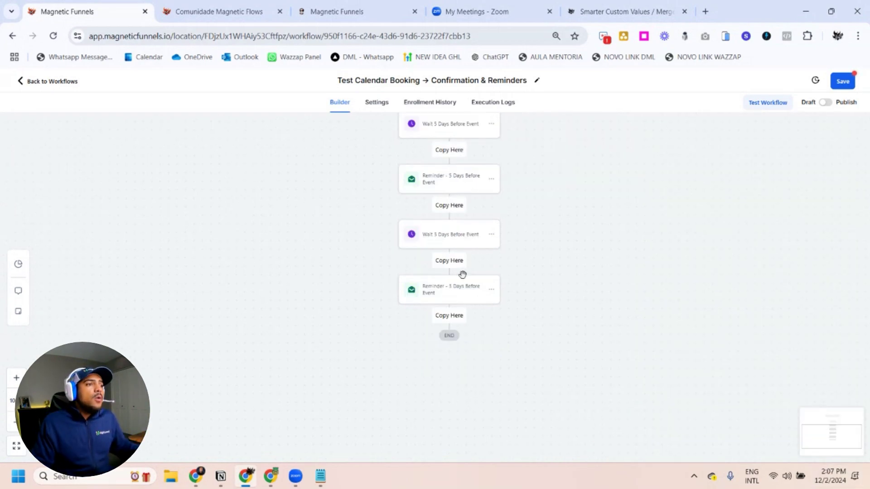
left_click(449, 316)
double_click(519, 182)
type("1")
double_click(527, 182)
type("Hour Before Event")
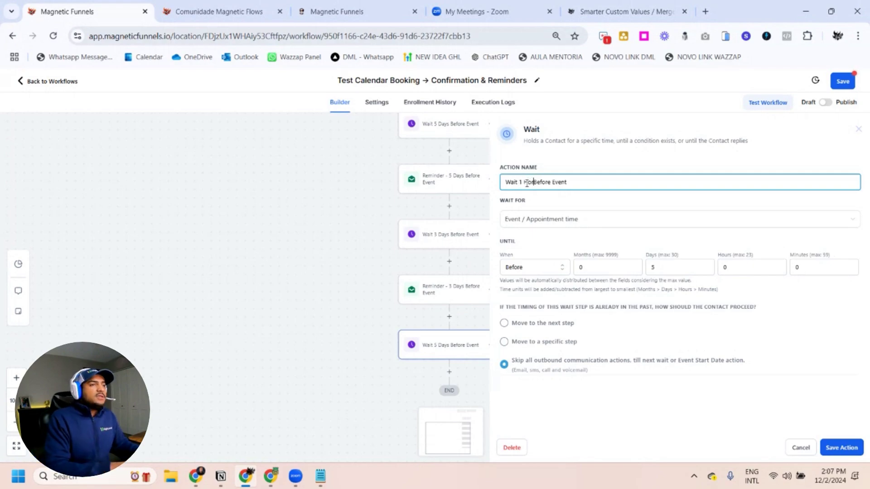
left_click(666, 267)
left_click(841, 448)
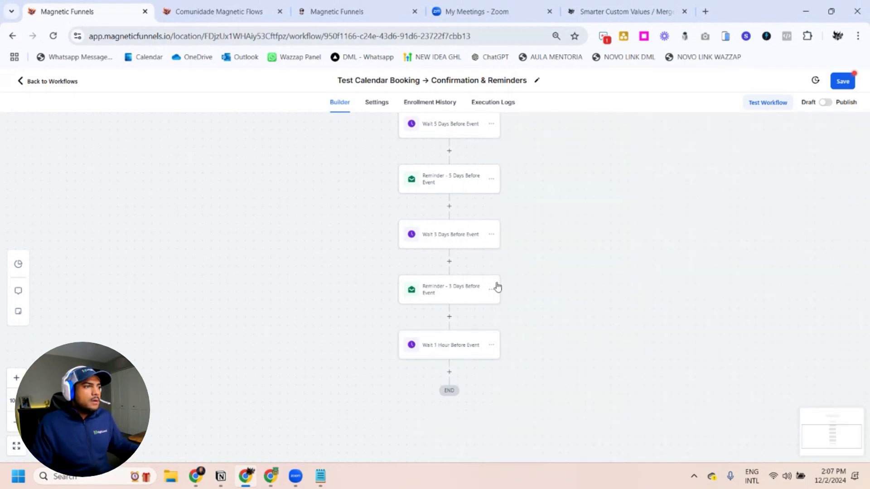
- Copy the 3-day reminder email to the position below the Wait 1 Hour Before Event step
left_click(494, 288)
mouse_move(521, 306)
left_click(555, 306)
left_click(458, 370)
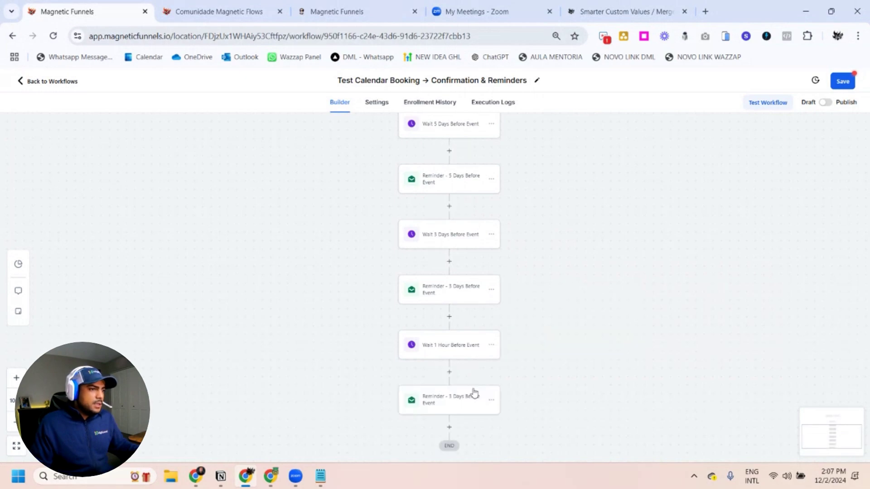
- Rename the last reminder email action "Reminder - 1 Hour Before Event"
left_click(455, 399)
double_click(676, 194)
type("1 Days Before Event")
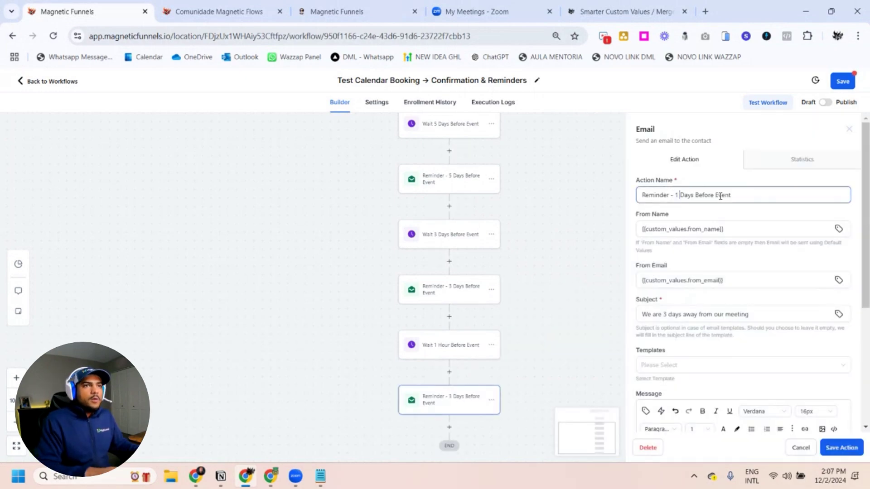
double_click(692, 195)
type("Hour")
- Set the 1-hour reminder's subject to "We are 1 hour away from our meeting"
scroll(704, 219, "down", 4)
scroll(665, 259, "up", 2)
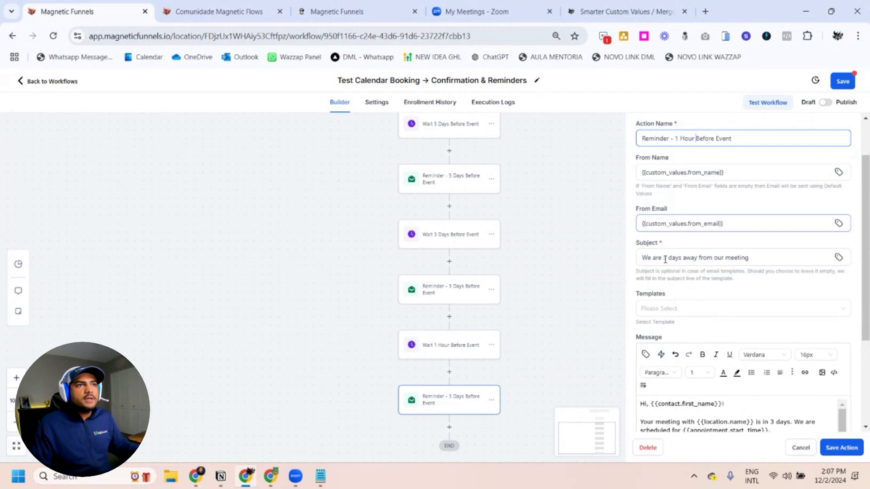
double_click(665, 258)
type("1")
double_click(674, 257)
type("hour")
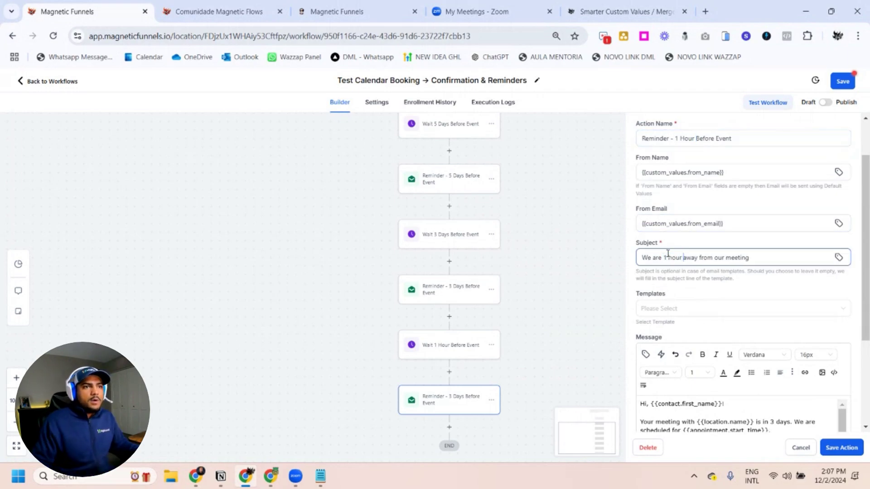
- Change the message wording to "is in 1 hour." and start the scheduled-time sentence on a new line
scroll(725, 317, "down", 3)
left_click(770, 308)
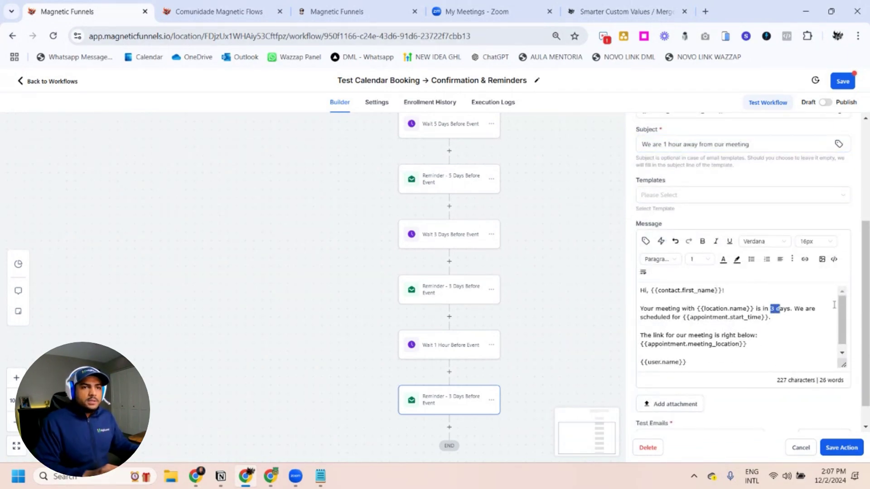
type("1 hour")
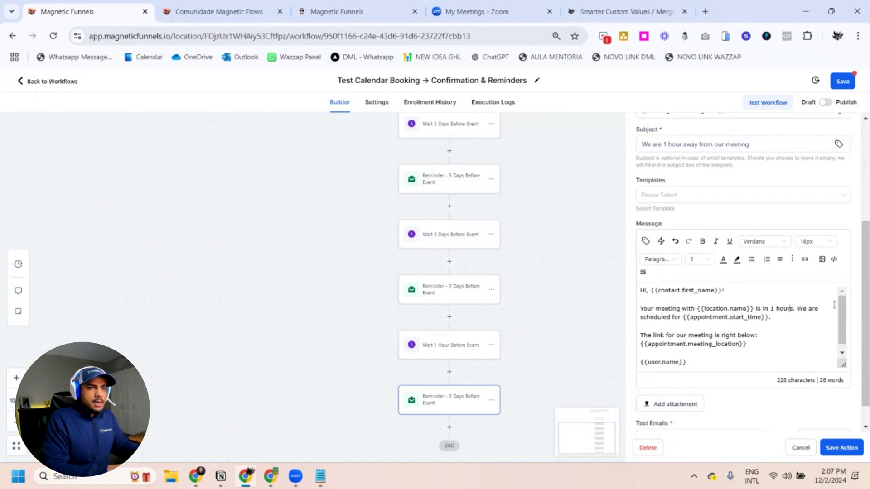
key("Return")
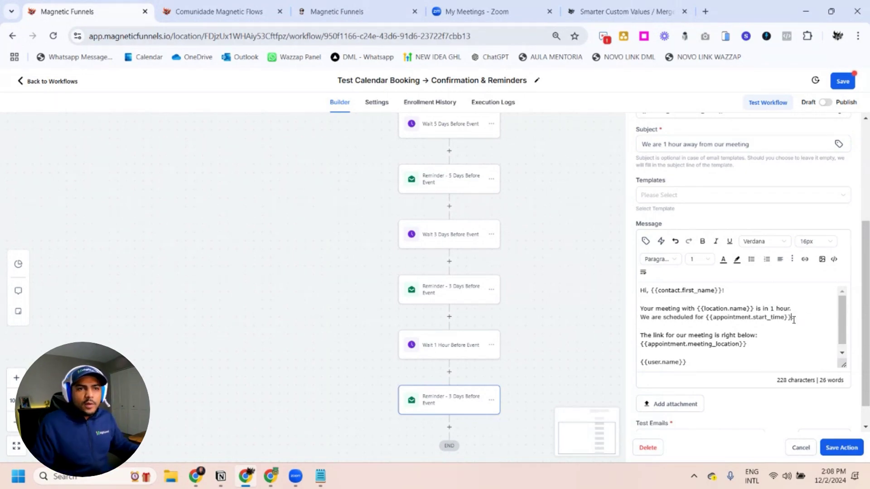
- Replace the start date-time value in the message with {{appointment.only_start_time}}, and save the email action and the workflow
key("shift+Left")
key("shift+Left")
key("shift+Left")
key("shift+Left")
key("shift+Left")
key("shift+Left")
key("shift+Left")
key("shift+Left")
key("shift+Left")
key("shift+Left")
key("shift+Left")
key("shift+Left")
key("shift+Left")
key("shift+Left")
key("shift+Left")
key("shift+Left")
key("shift+Left")
key("shift+Left")
key("shift+Left")
key("shift+Left")
key("BackSpace")
left_click(646, 241)
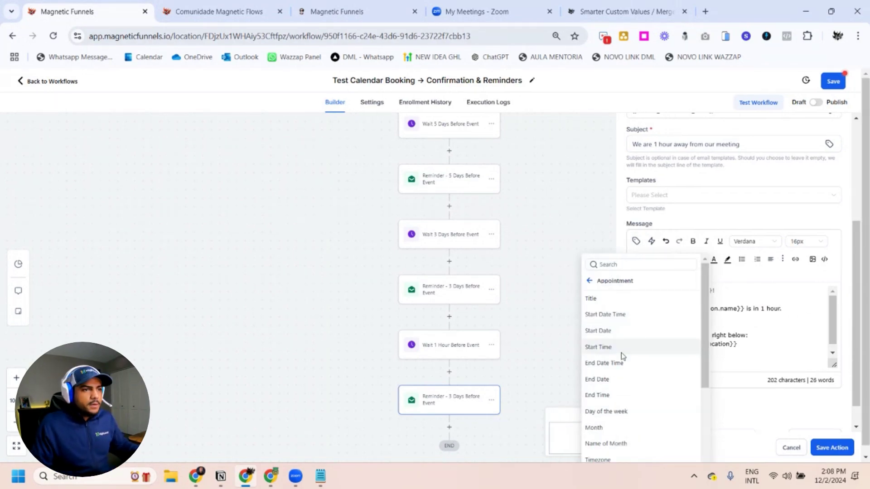
scroll(622, 356, "down", 1)
scroll(600, 330, "up", 1)
left_click(598, 347)
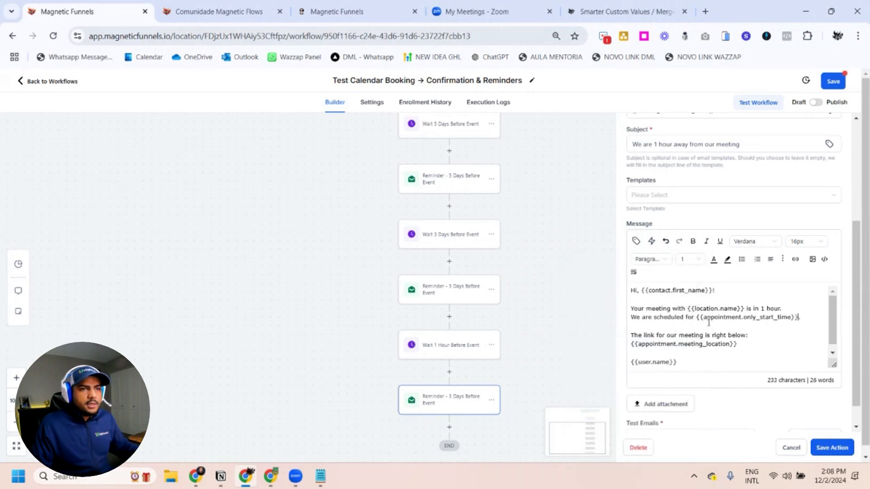
left_click(829, 454)
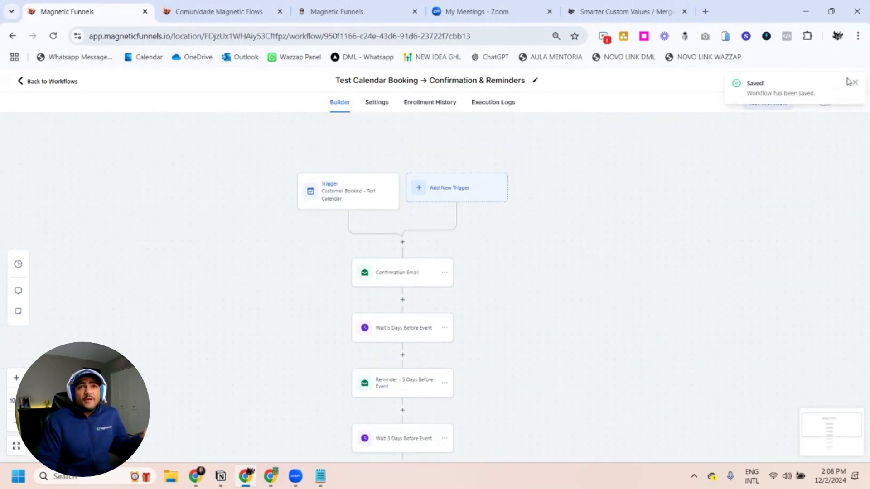
left_click(852, 82)
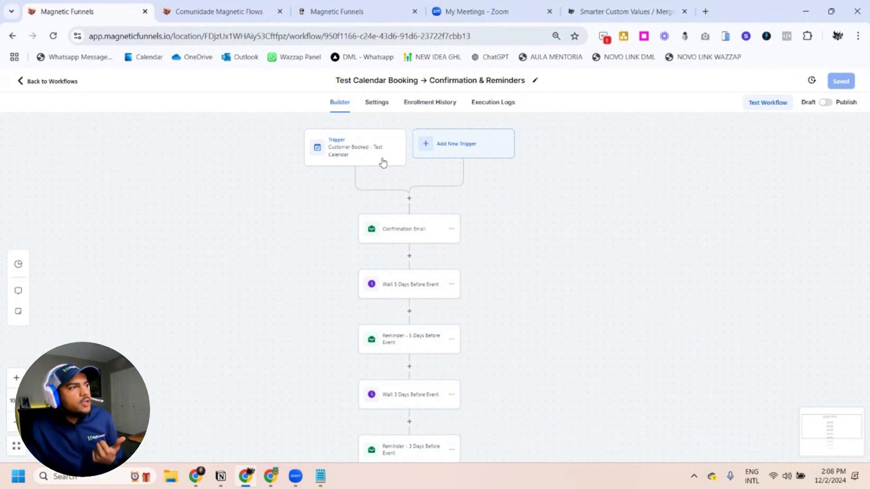
- Review the workflow from the booking trigger through the confirmation email, each wait step and each reminder email
scroll(462, 243, "down", 2)
scroll(433, 334, "up", 1)
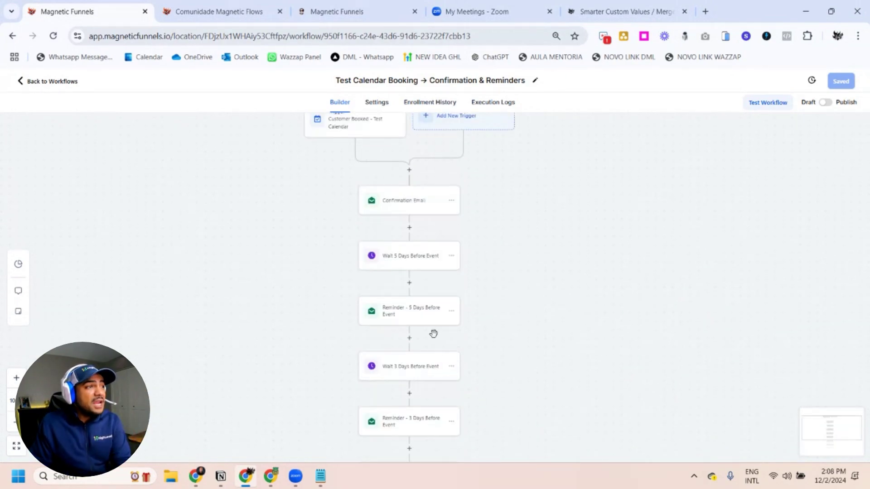
scroll(344, 159, "up", 1)
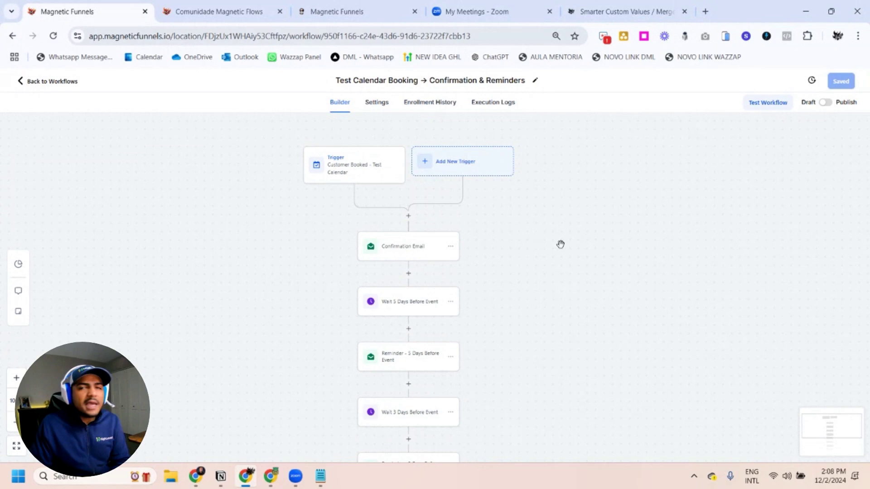
left_click(364, 172)
left_click(413, 253)
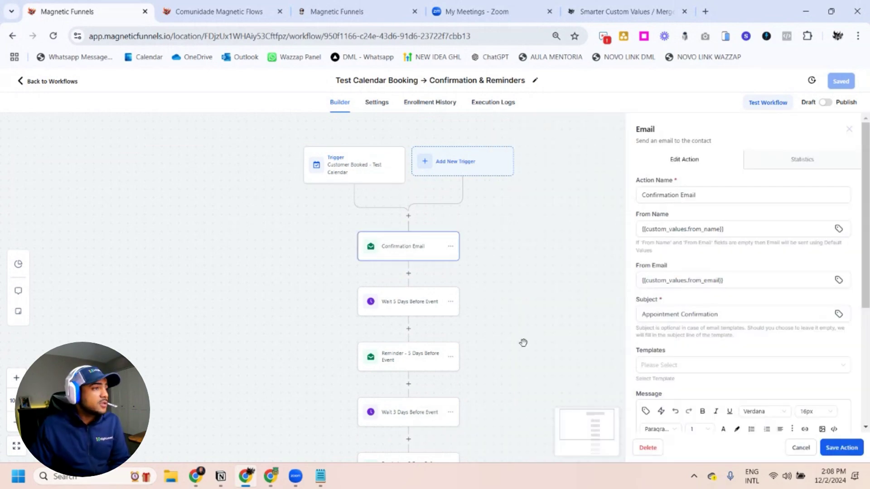
left_click(380, 312)
scroll(279, 287, "down", 1)
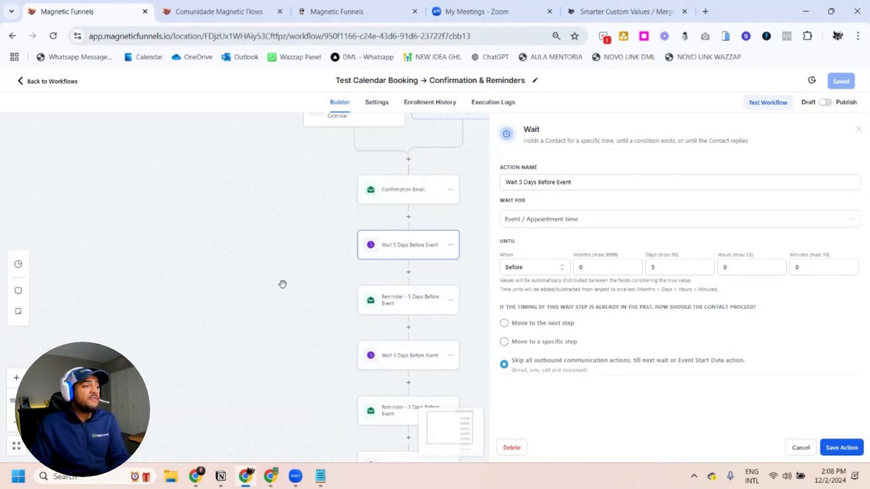
left_click(404, 304)
scroll(521, 296, "down", 1)
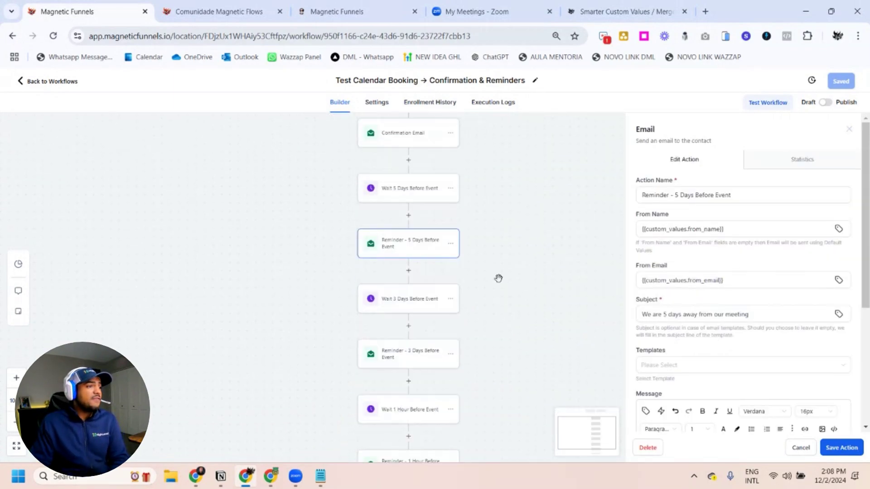
left_click(402, 307)
scroll(488, 317, "down", 1)
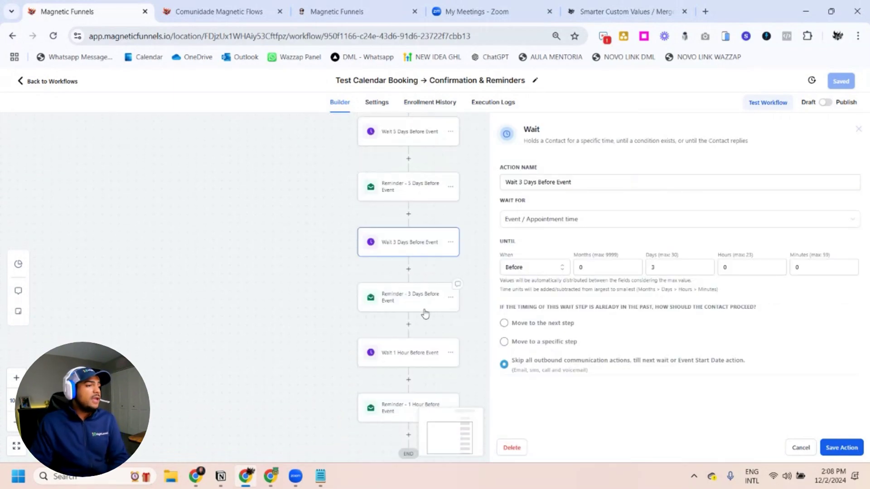
left_click(419, 303)
scroll(561, 291, "down", 1)
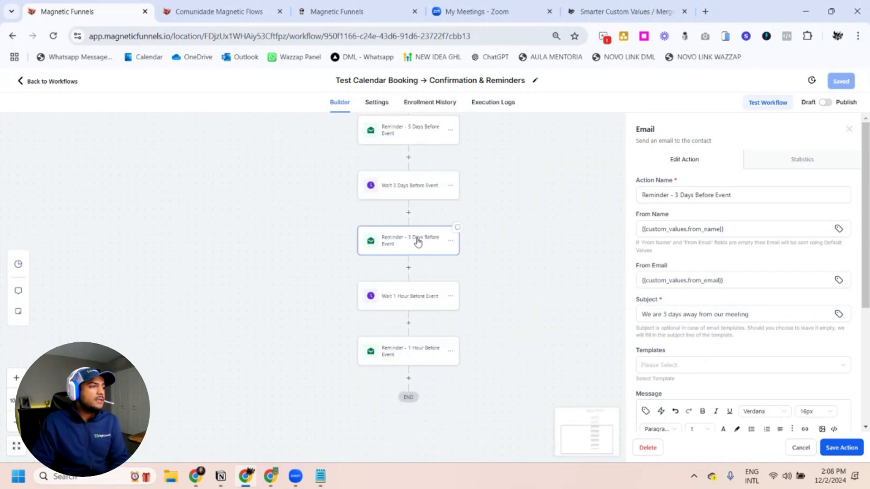
left_click(403, 295)
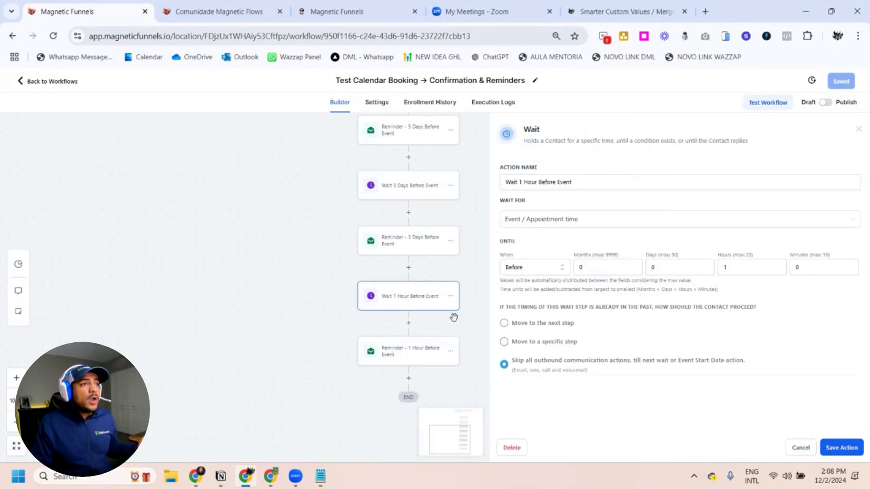
left_click(411, 359)
left_click(518, 264)
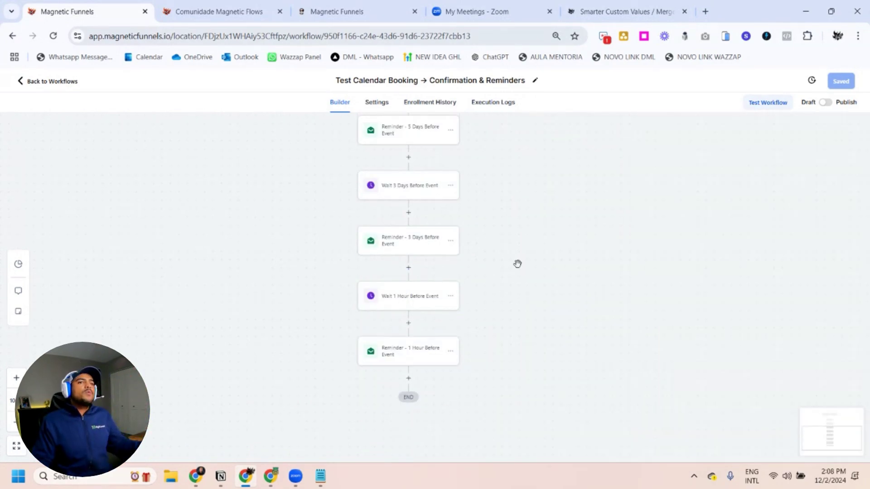
- Switch the Test Calendar Booking workflow from Draft to Publish
scroll(611, 258, "up", 5)
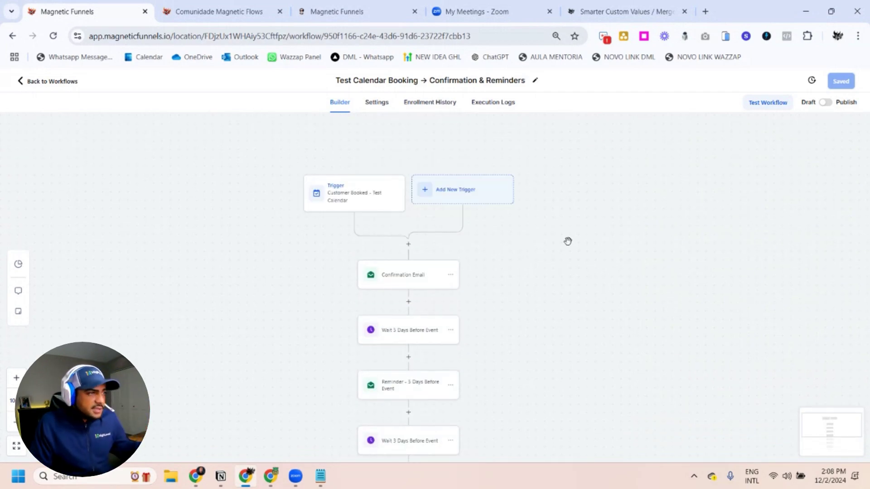
left_click(825, 104)
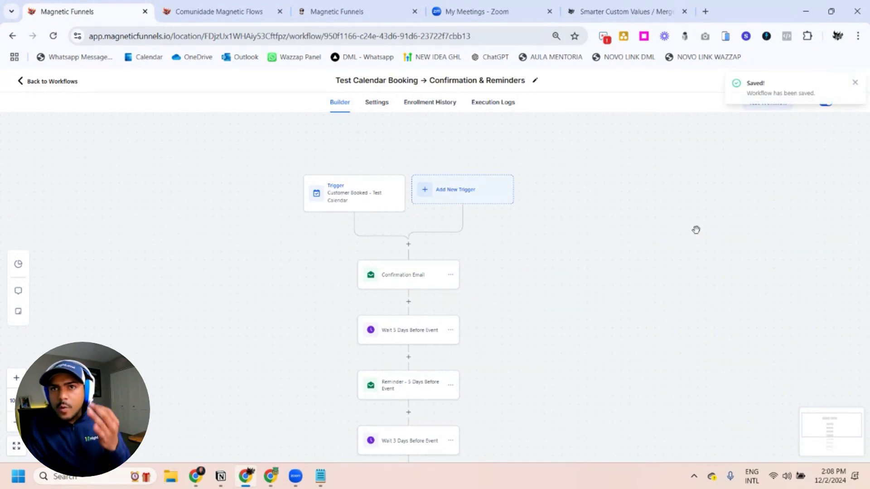
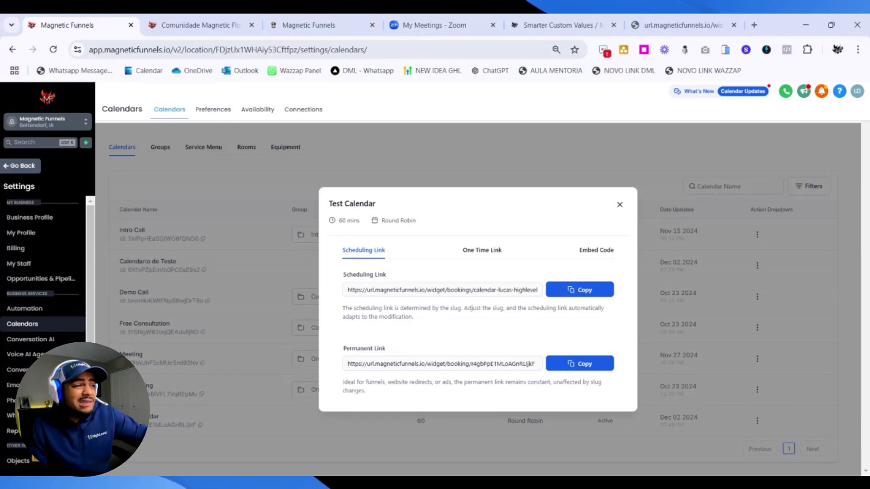
- Copy the Test Calendar's permanent booking link
left_click(580, 365)
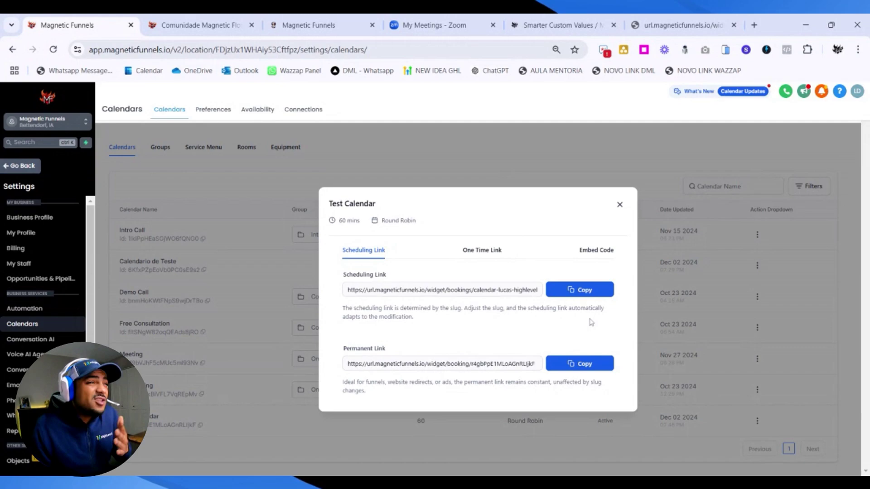
- Load the copied permanent booking link in the browser tab showing the Smarter Custom Values page
left_click(558, 25)
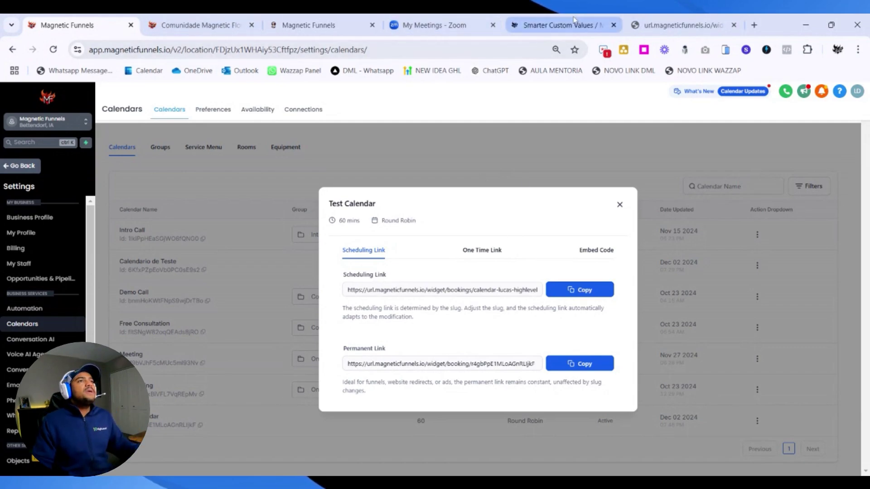
left_click(226, 49)
key("ctrl+v")
key("Return")
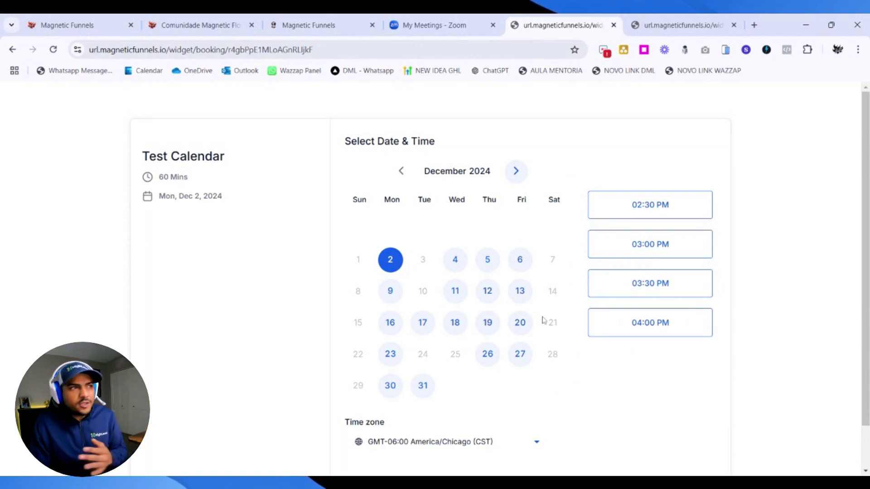
- Select the 01:00 PM slot on Thursday, December 5, 2024 and continue to the booking details form
left_click(490, 262)
left_click(630, 323)
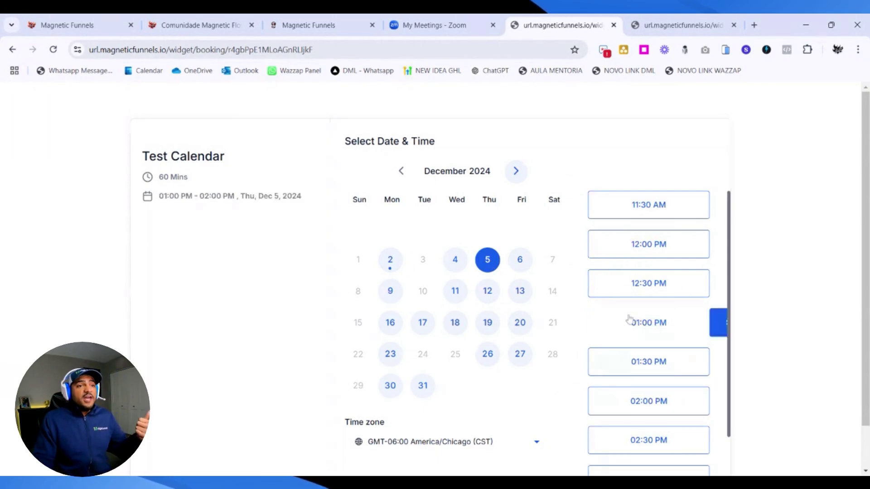
left_click(682, 323)
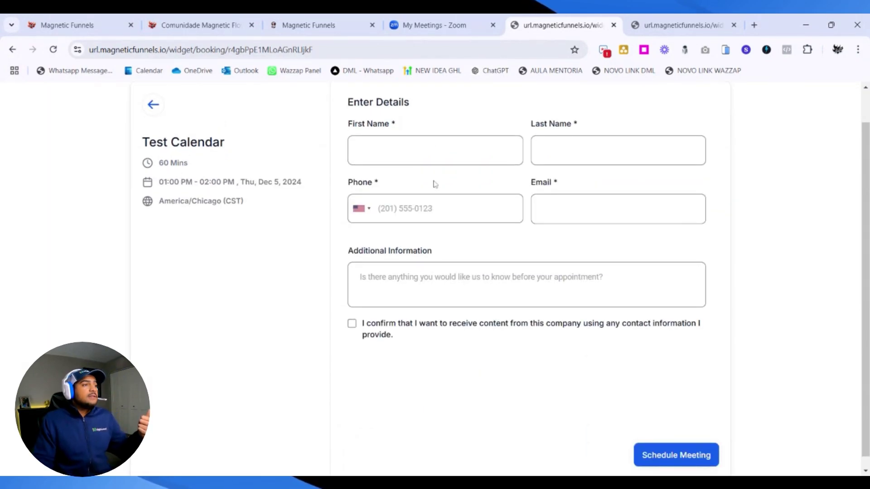
- Schedule the meeting with the attendee's name, phone, email and contact consent, and check the Zoom link in the confirmation
left_click(435, 151)
left_click(408, 179)
left_click(583, 209)
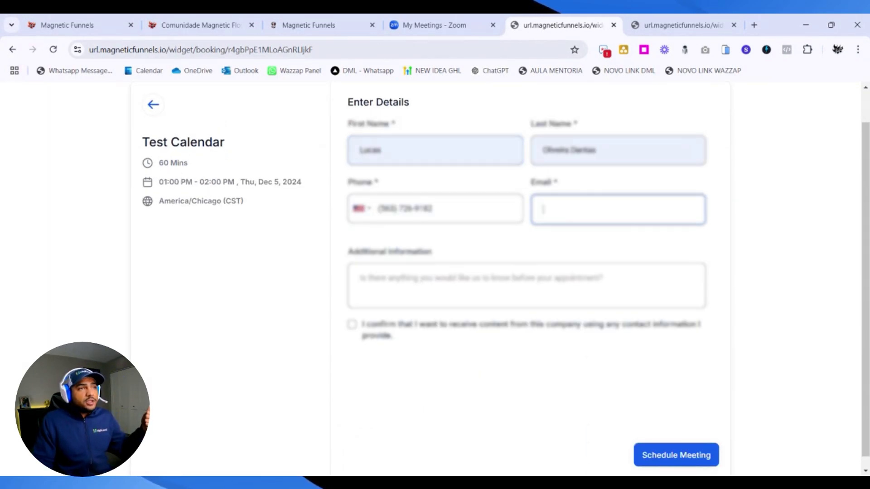
left_click(584, 231)
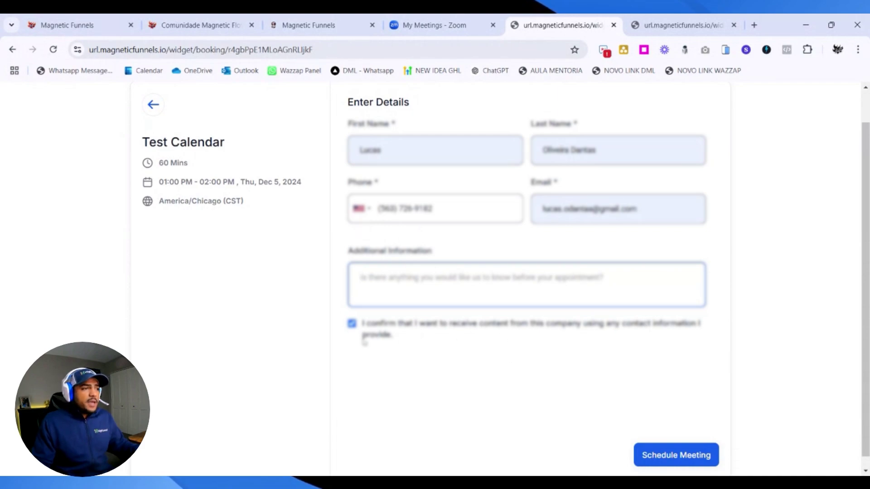
left_click(689, 457)
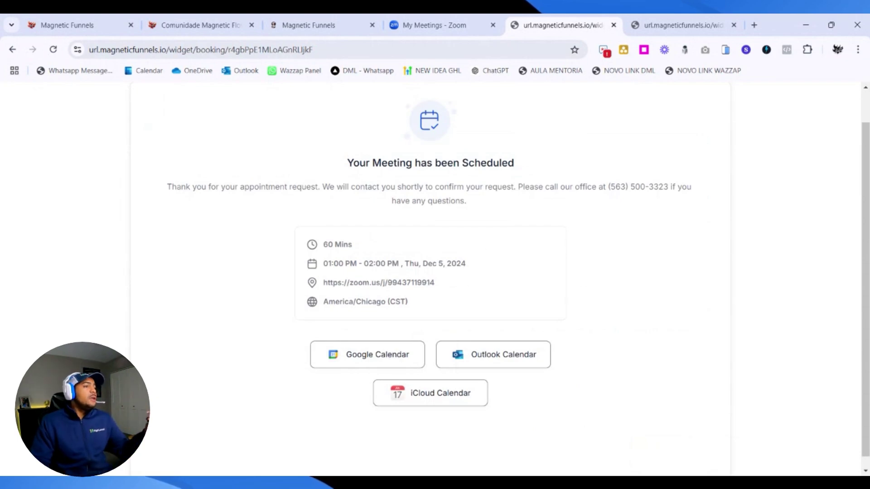
left_click_drag(321, 282, 444, 290)
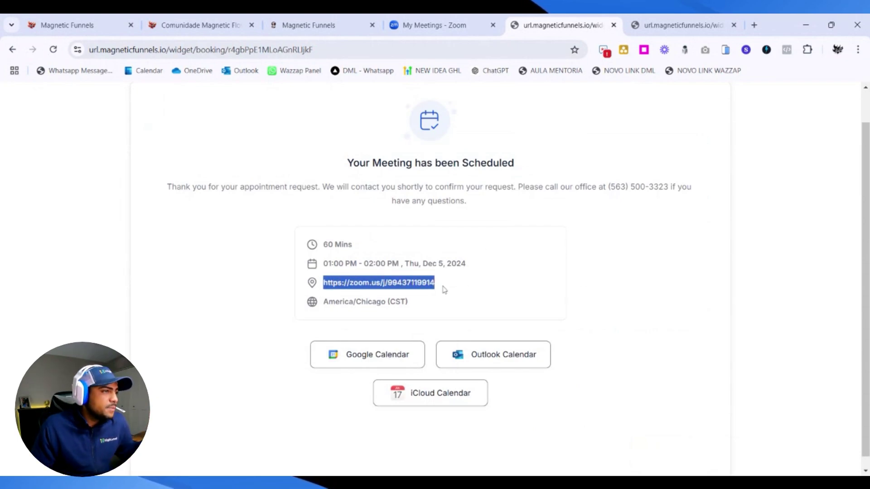
left_click(366, 289)
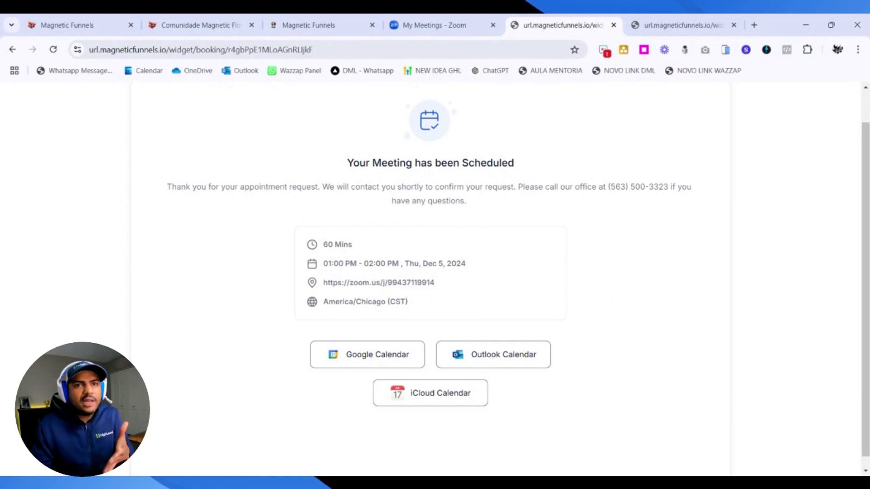
- Go back to the Magnetic Funnels account's contacts, sort them by last activity, and open the newly booked attendee's record
left_click(68, 25)
left_click(619, 202)
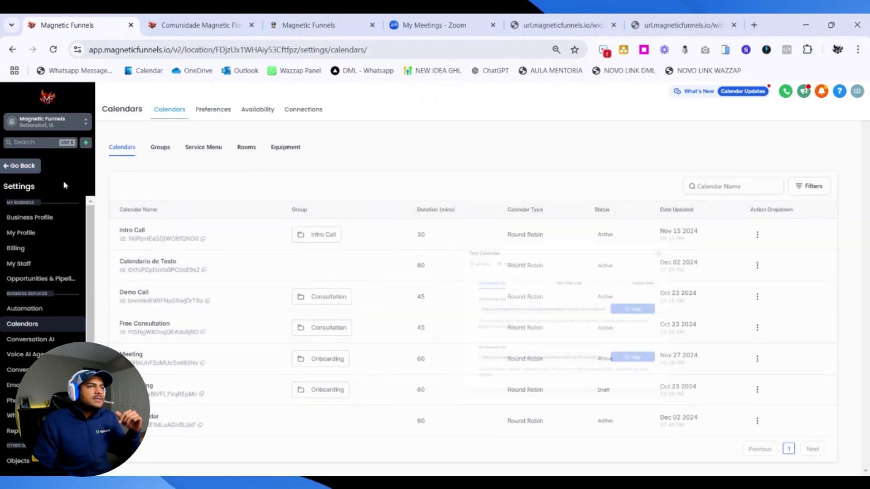
left_click(19, 166)
left_click(32, 244)
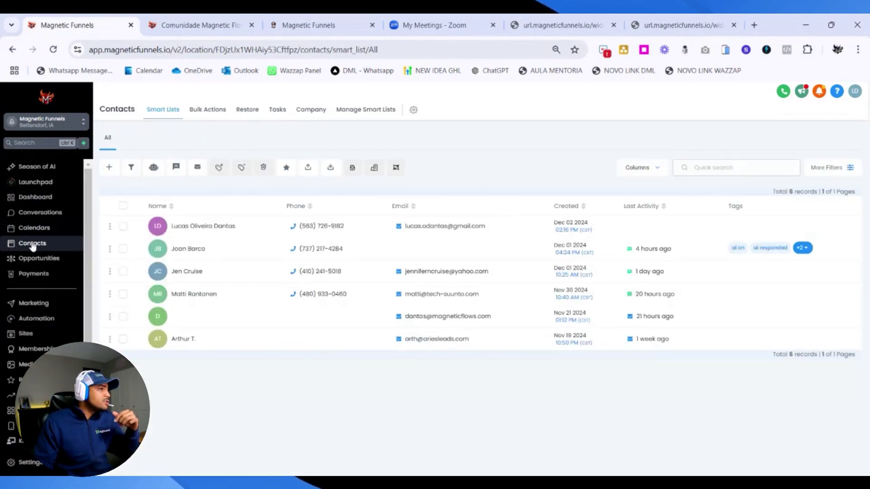
left_click(652, 207)
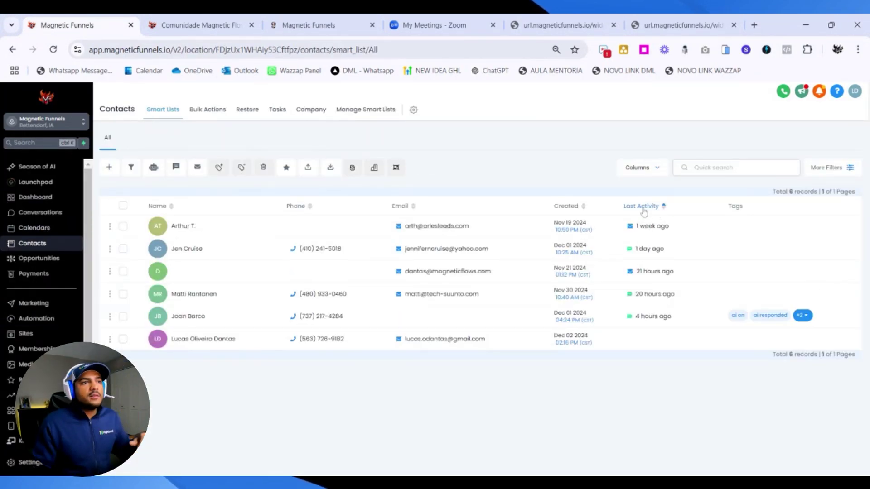
left_click(643, 208)
left_click(222, 227)
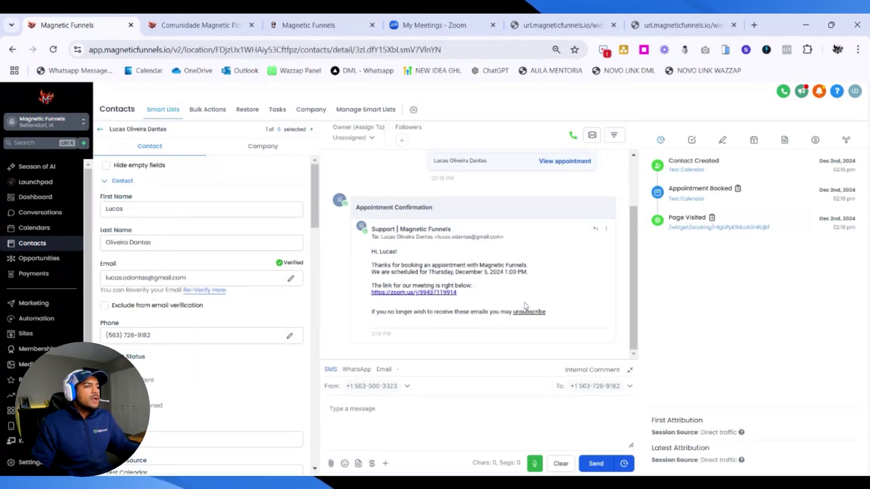
- Check the Zoom meeting link and the scheduled date and time in the contact's Appointment Confirmation email
left_click_drag(456, 292, 372, 294)
left_click(373, 296)
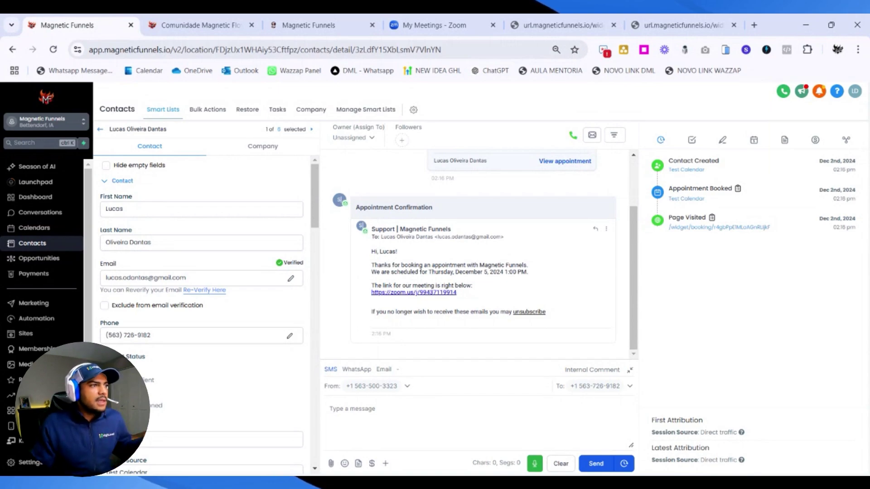
left_click_drag(455, 272, 547, 274)
left_click(479, 278)
left_click(519, 280)
left_click(537, 289)
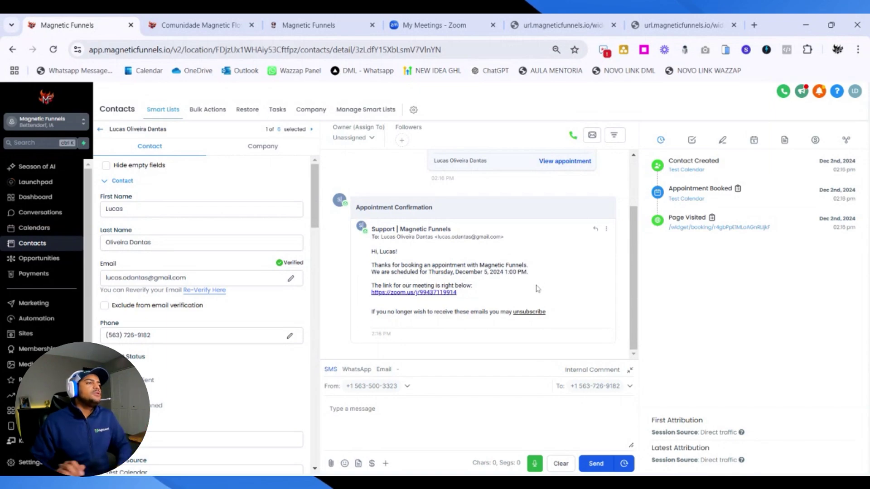